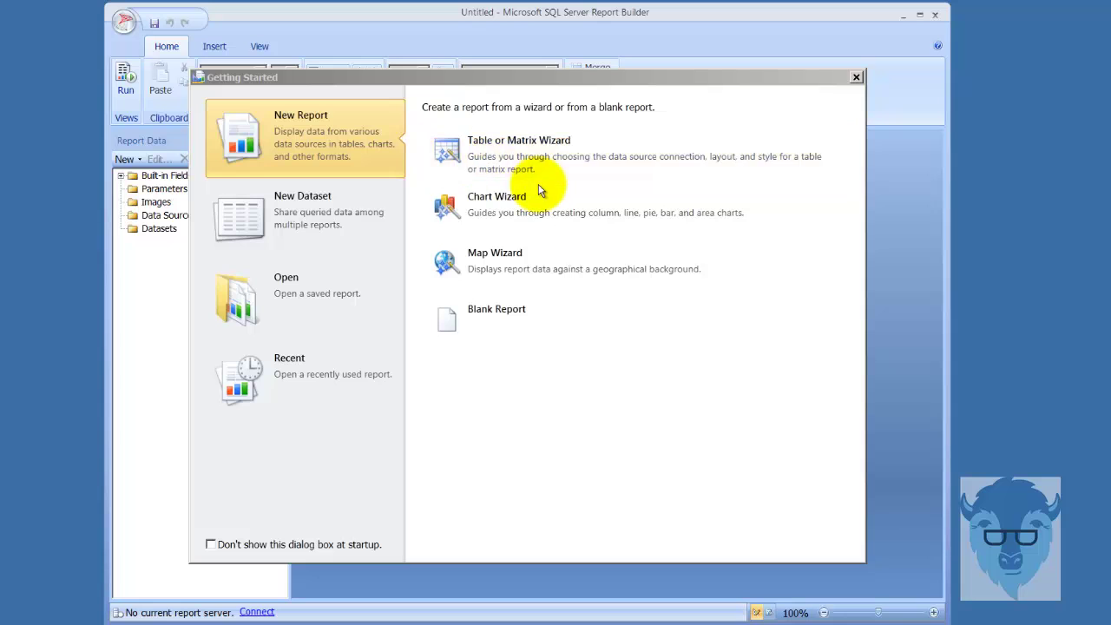
- Launch the Table or Matrix Wizard from Getting Started to build a new matrix report
{"action": "left_click", "coordinate": [541, 149]}
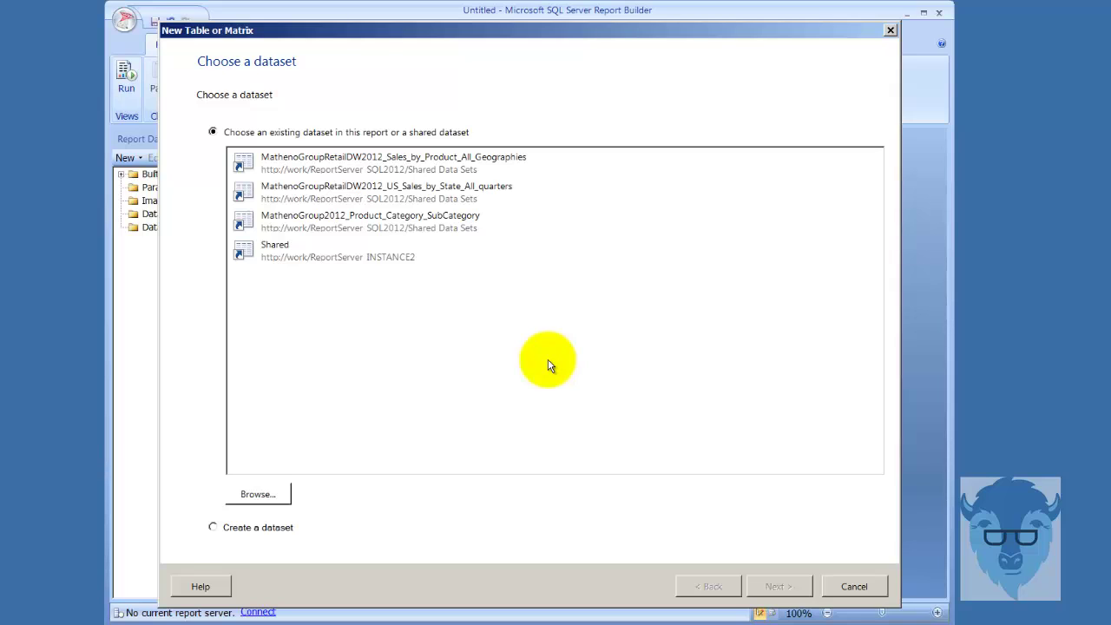
- From the Product_Category_SubCategory dataset, sum ListPrice by ProductSubcategoryID rows and ProductCategory_ProductCategoryID columns
{"action": "left_click", "coordinate": [368, 223]}
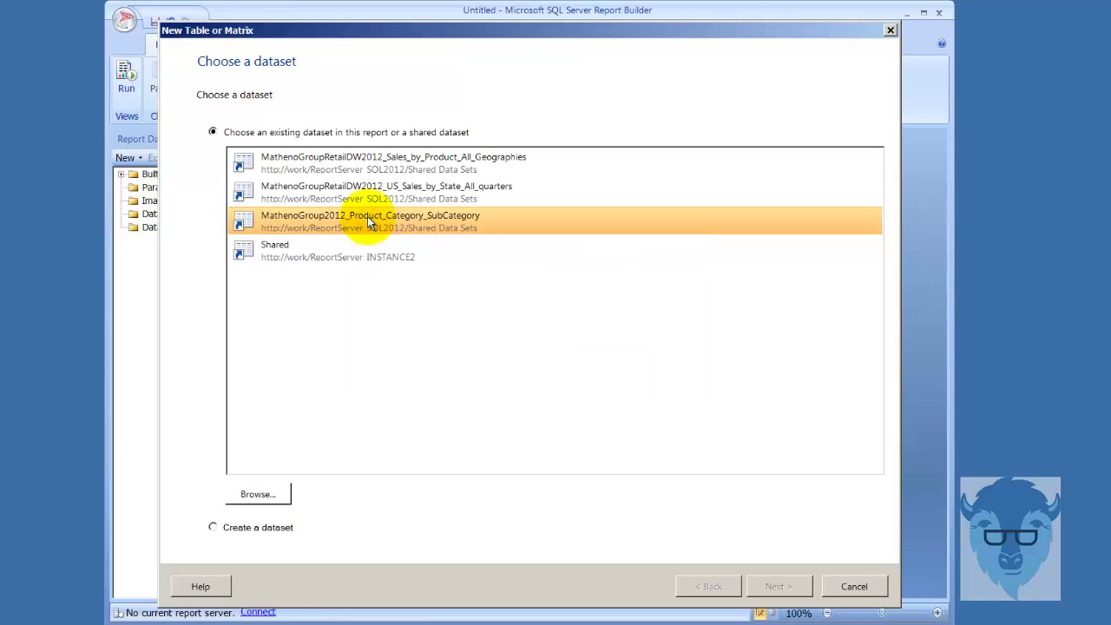
{"action": "left_click", "coordinate": [779, 586]}
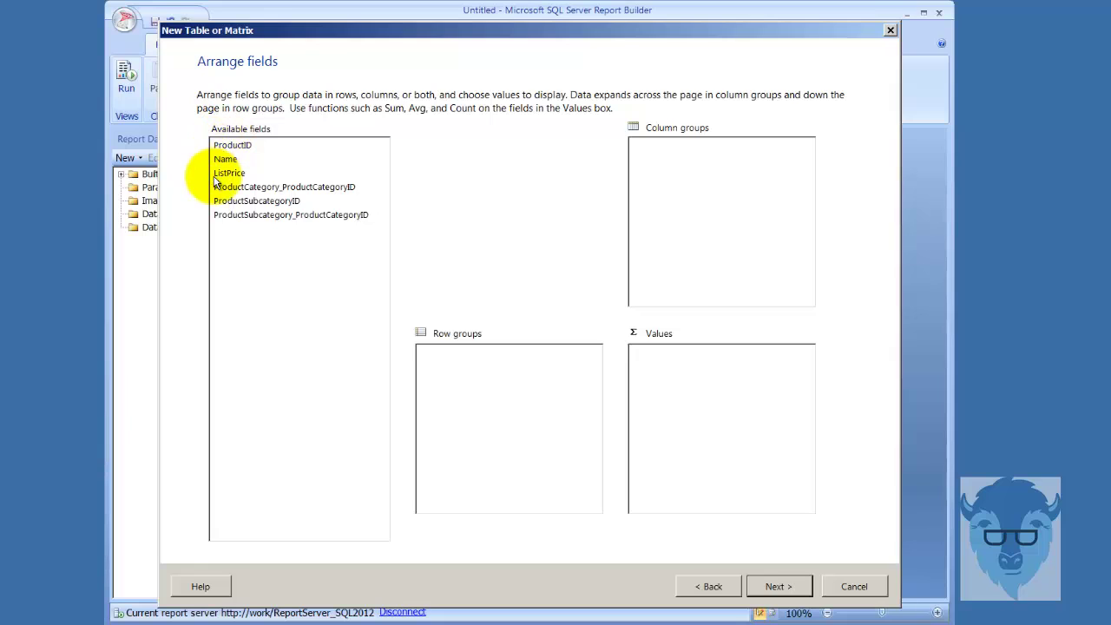
{"action": "left_click_drag", "start_coordinate": [217, 181], "coordinate": [654, 394]}
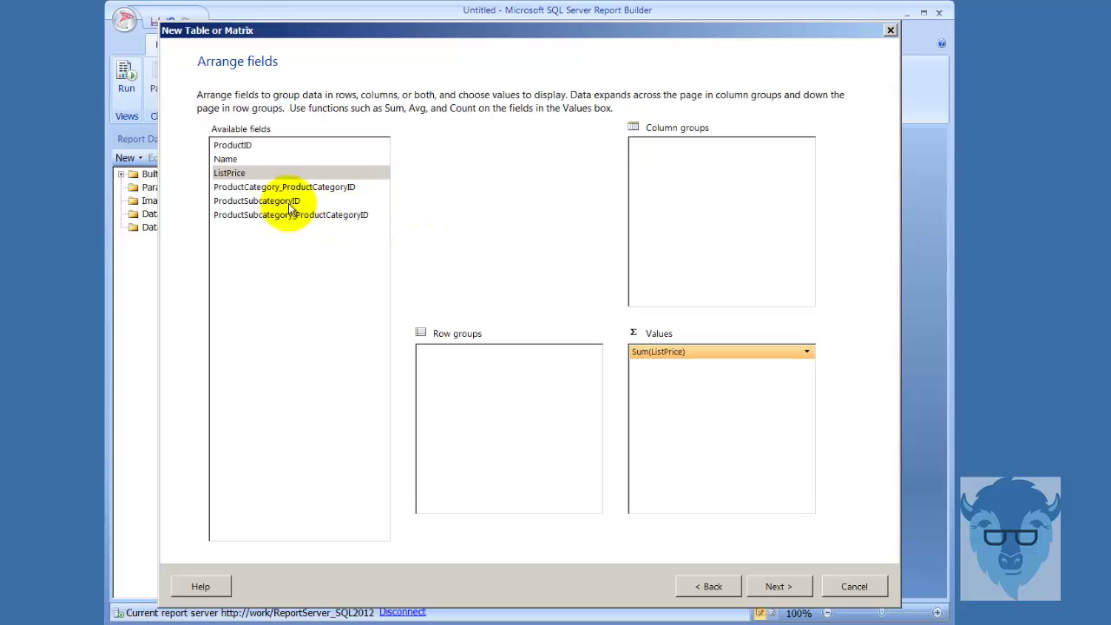
{"action": "left_click_drag", "start_coordinate": [283, 205], "coordinate": [446, 381]}
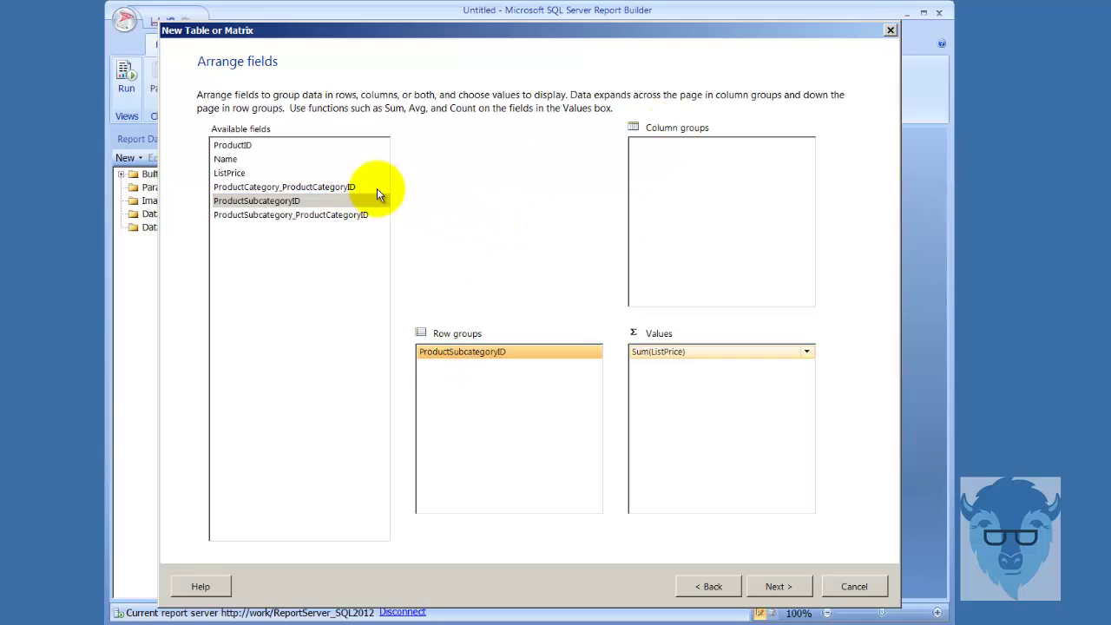
{"action": "left_click_drag", "start_coordinate": [360, 188], "coordinate": [664, 149]}
- Keep the default layout, apply the Corporate style and place the matrix on the report
{"action": "left_click", "coordinate": [781, 585]}
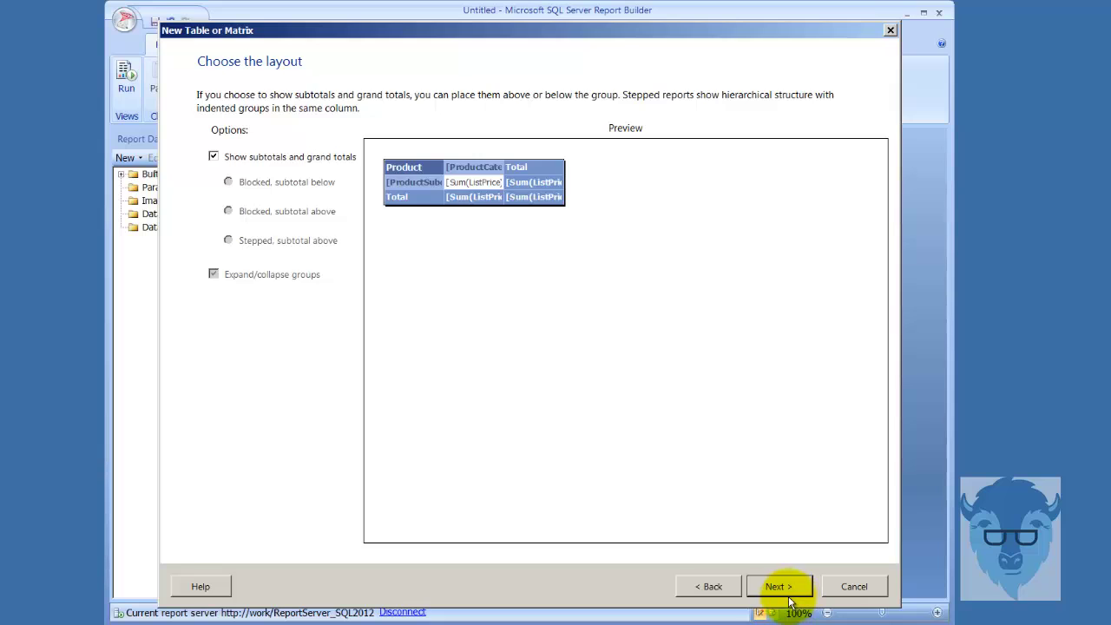
{"action": "left_click", "coordinate": [778, 588]}
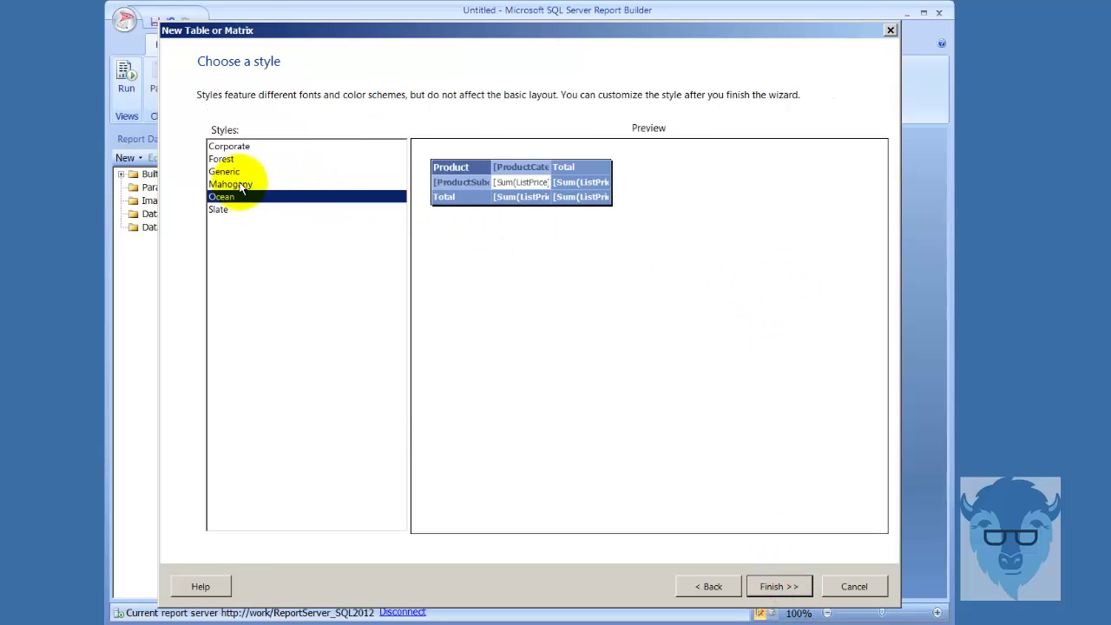
{"action": "left_click", "coordinate": [215, 148]}
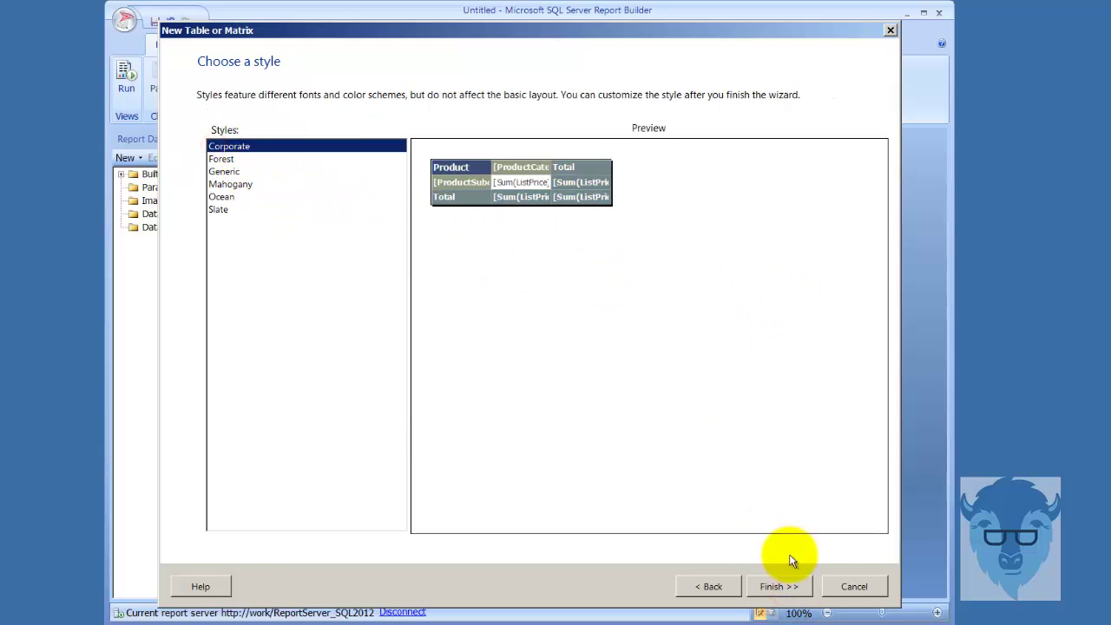
{"action": "left_click", "coordinate": [785, 585]}
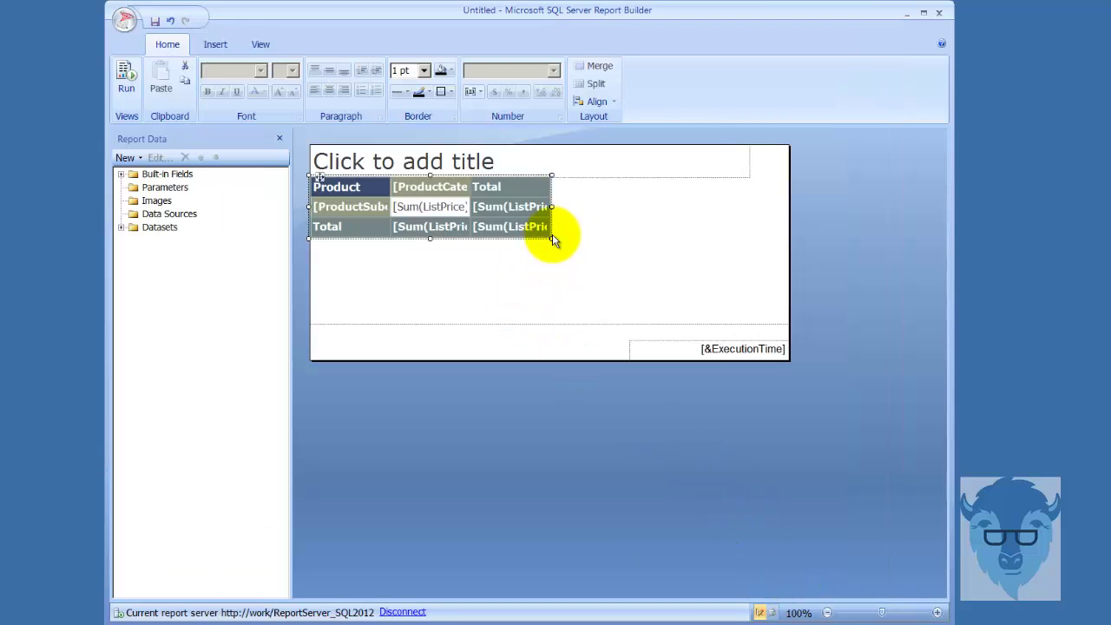
- Enlarge the matrix cells and extend the report body downward, then deselect the matrix
{"action": "left_click_drag", "start_coordinate": [551, 237], "coordinate": [673, 323]}
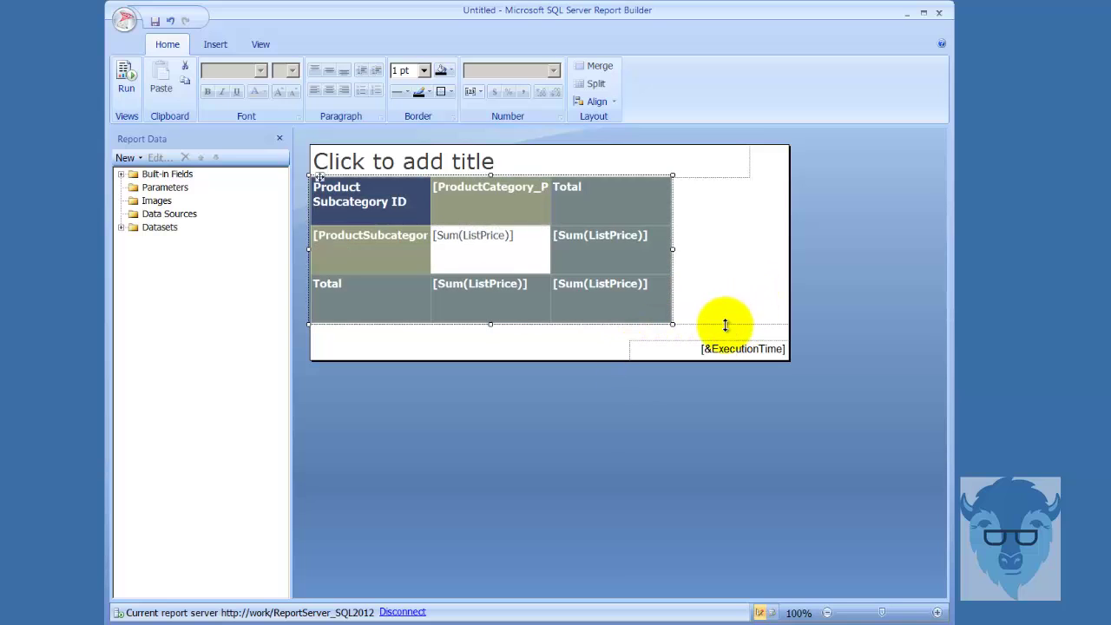
{"action": "left_click_drag", "start_coordinate": [725, 325], "coordinate": [725, 470]}
{"action": "left_click", "coordinate": [751, 326]}
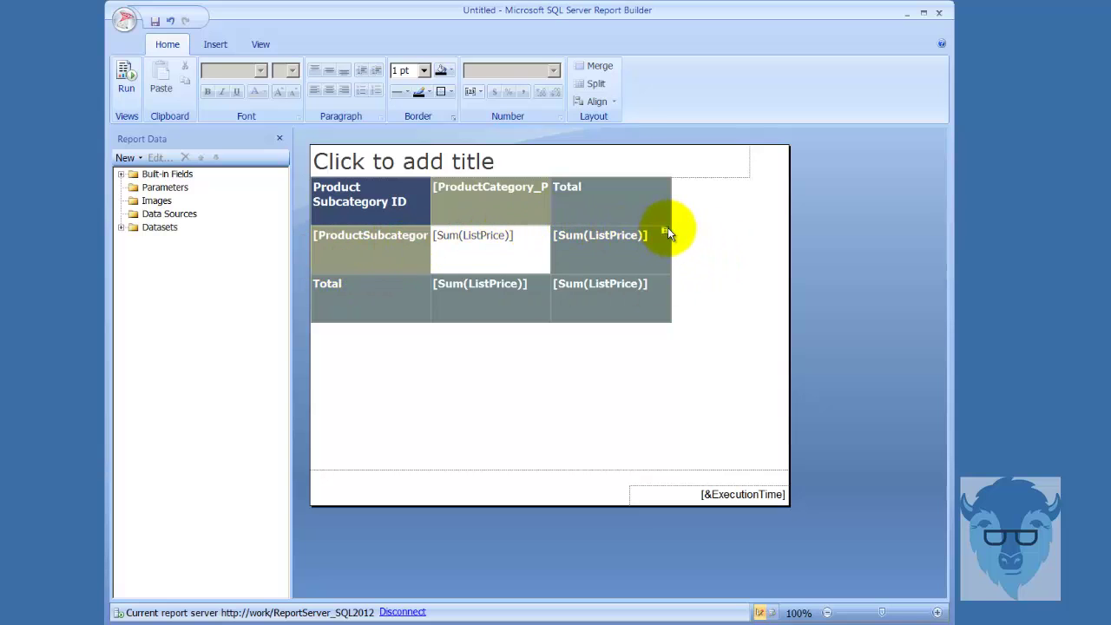
- Preview the report and go to its last page showing the 219655.5900 grand total
{"action": "left_click", "coordinate": [126, 74]}
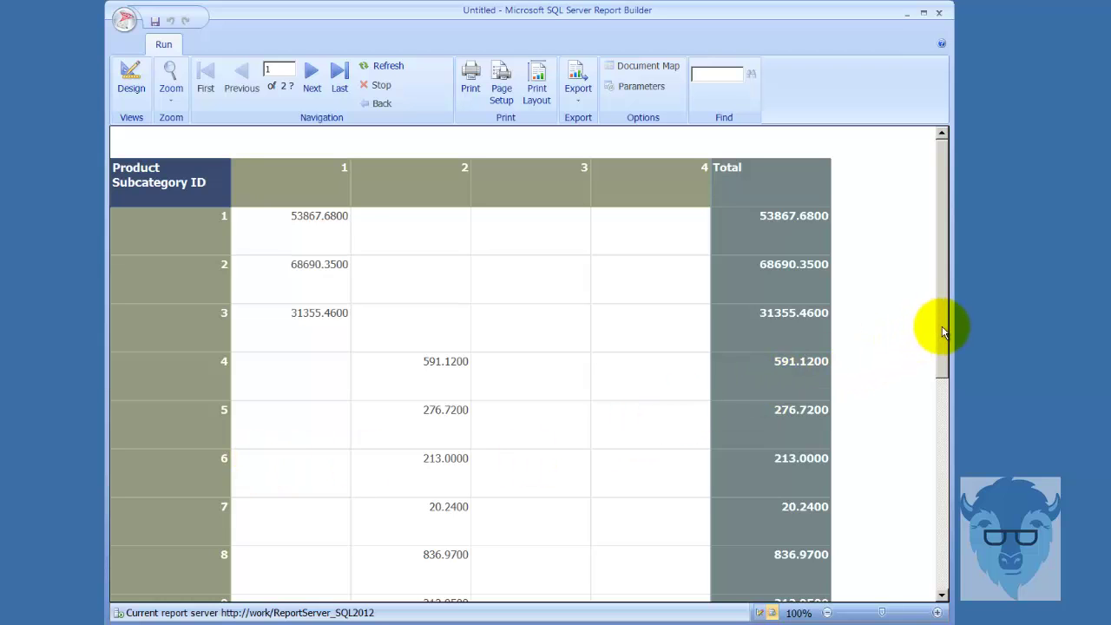
{"action": "left_click_drag", "start_coordinate": [943, 326], "coordinate": [922, 535]}
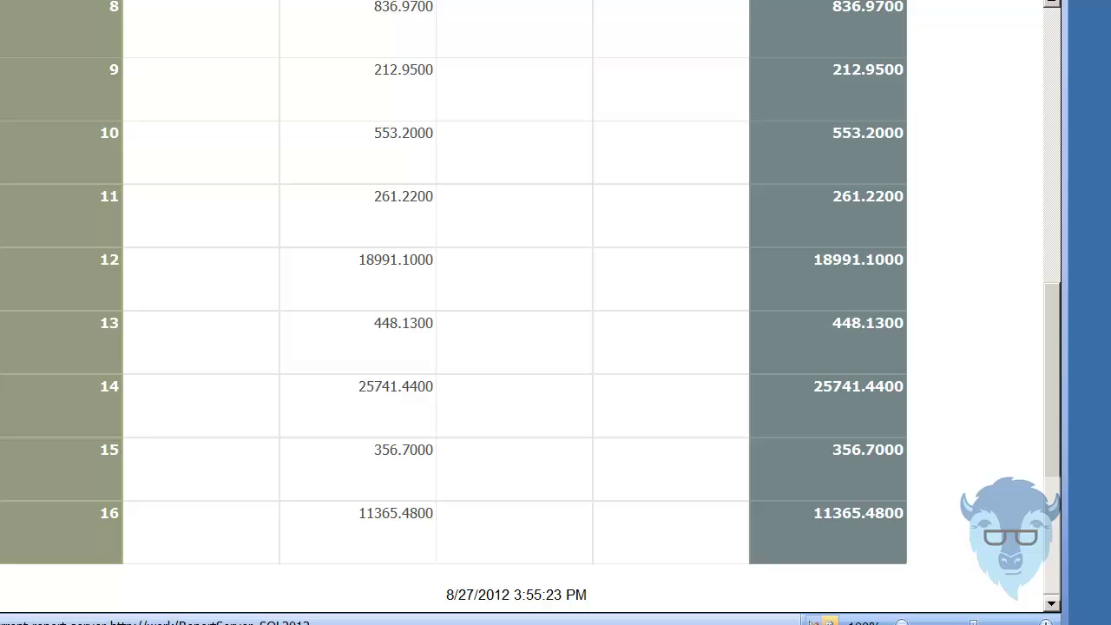
{"action": "left_click", "coordinate": [299, 91]}
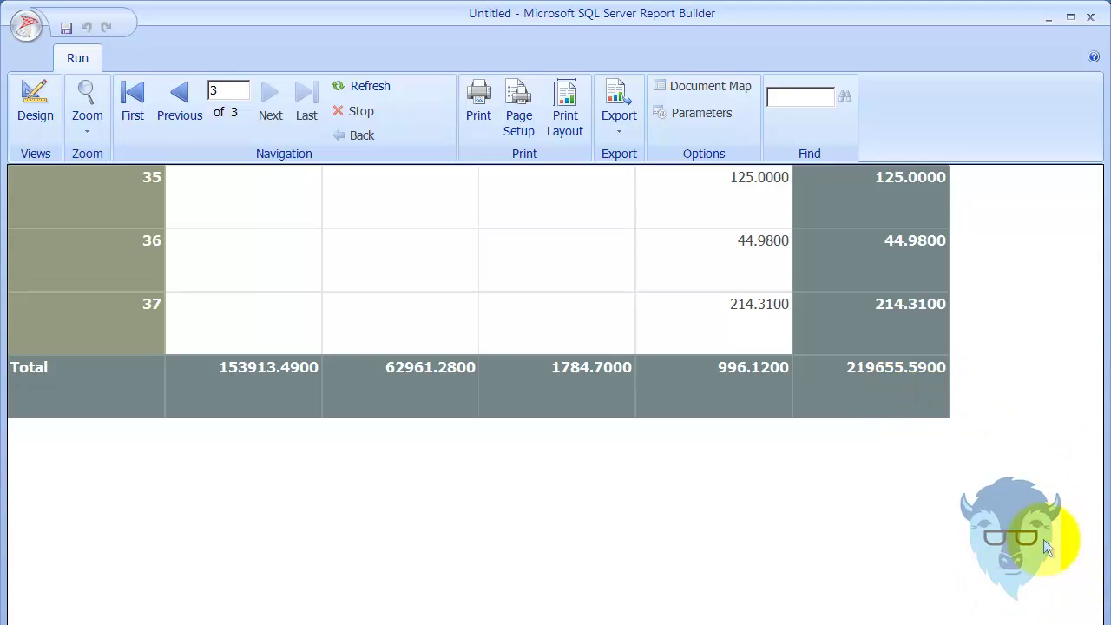
- Back in Design view, select the whole matrix and check the Sum(ListPrice) cell's menu
{"action": "left_click", "coordinate": [32, 103]}
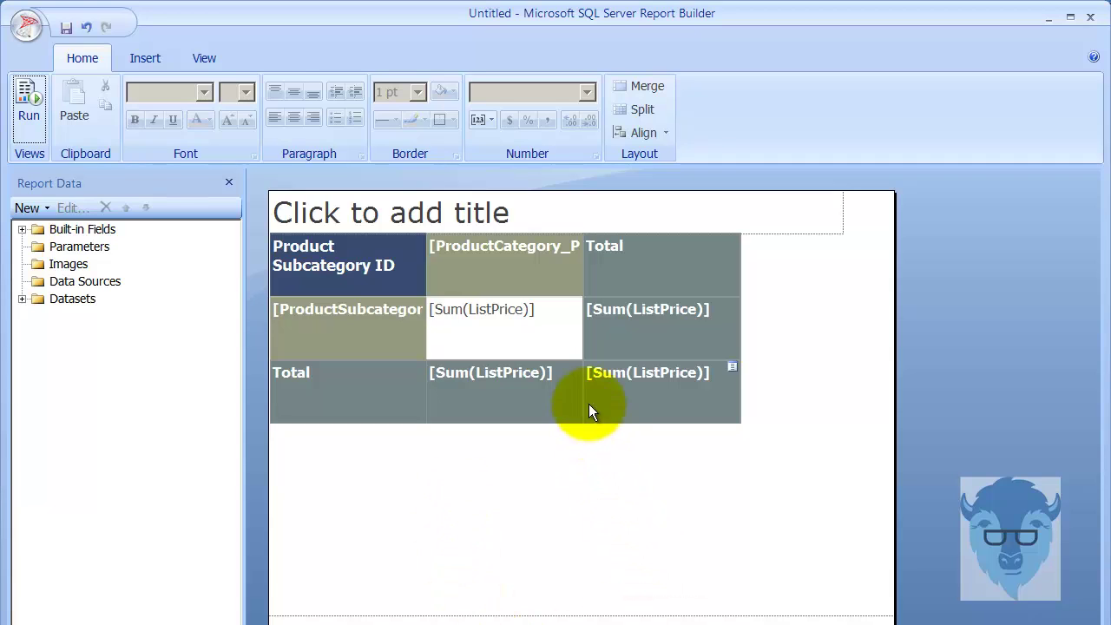
{"action": "left_click", "coordinate": [764, 449]}
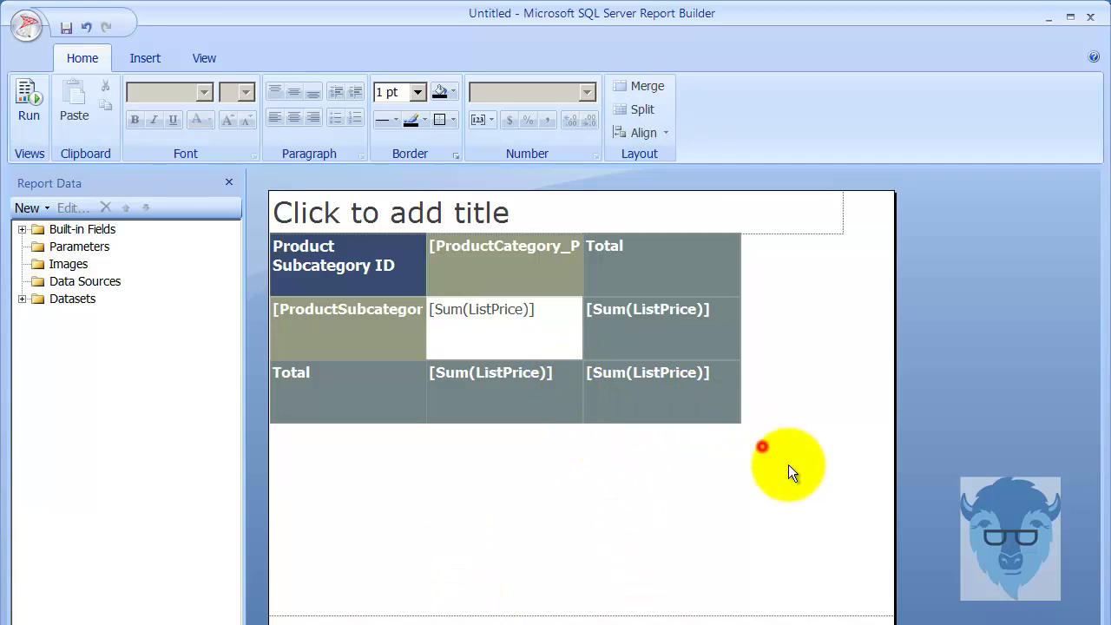
{"action": "left_click_drag", "start_coordinate": [769, 460], "coordinate": [447, 310]}
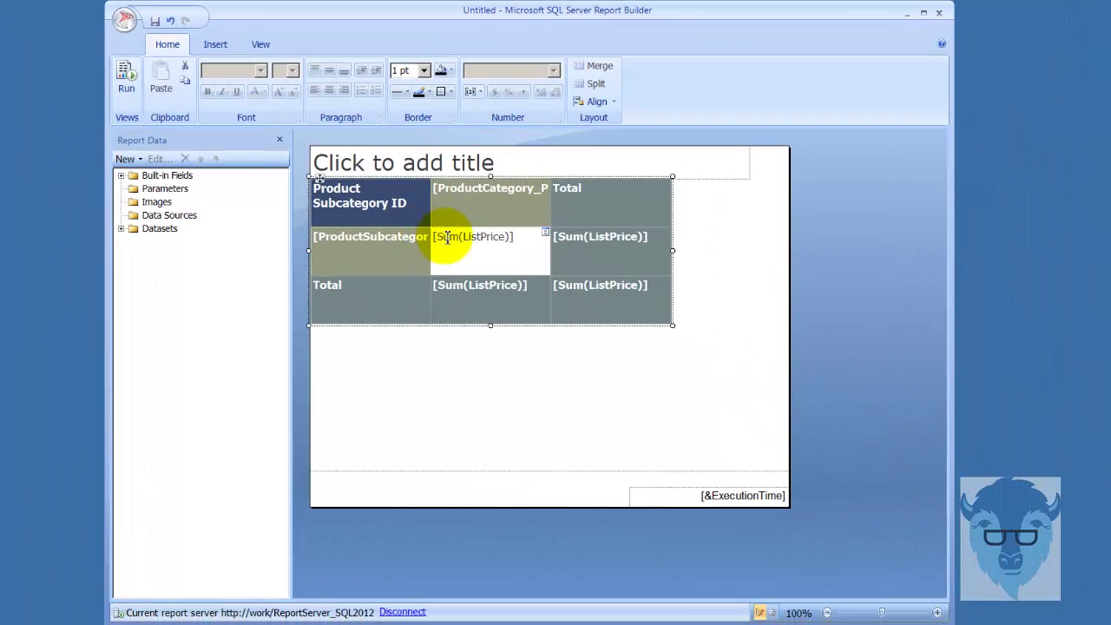
{"action": "right_click", "coordinate": [457, 246]}
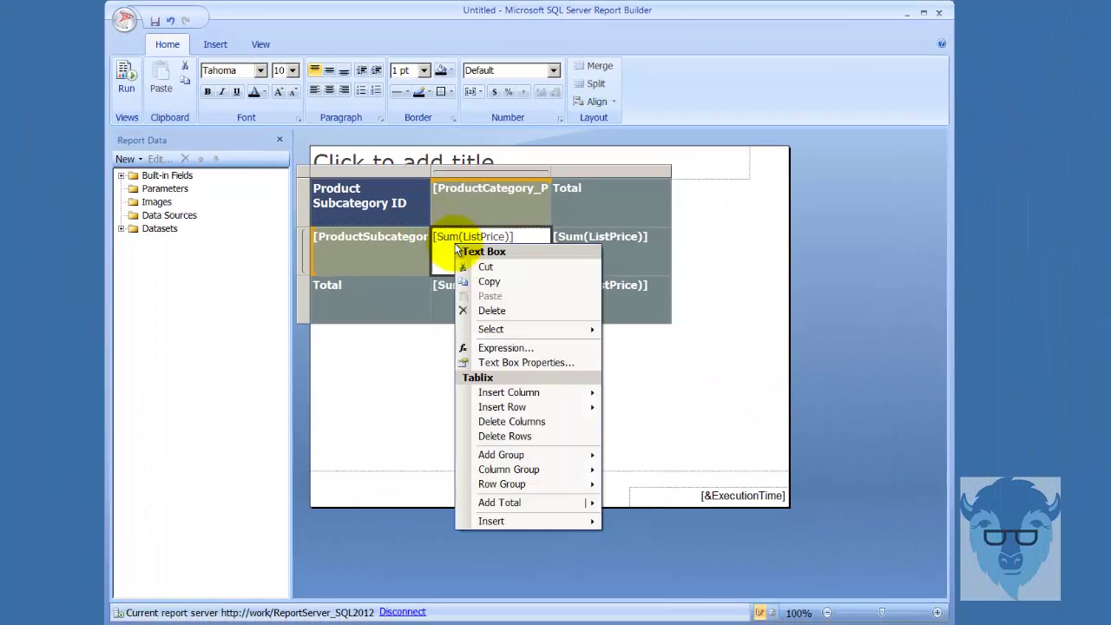
{"action": "left_click", "coordinate": [768, 426]}
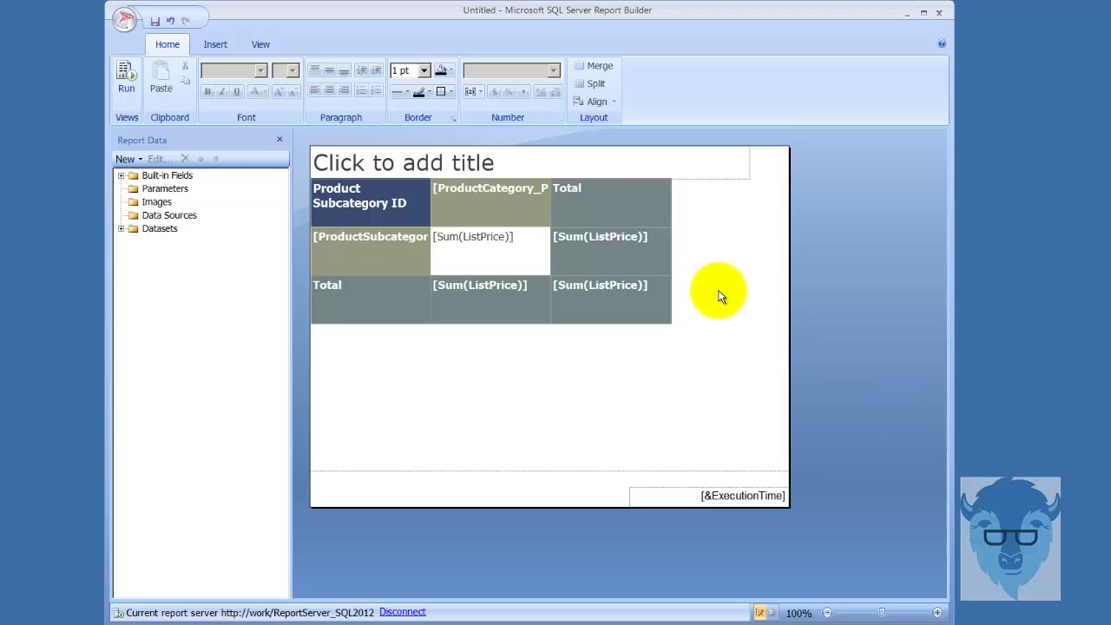
- Select the matrix's total cells, then bring up the grand total cell's context menu
{"action": "left_click", "coordinate": [586, 310]}
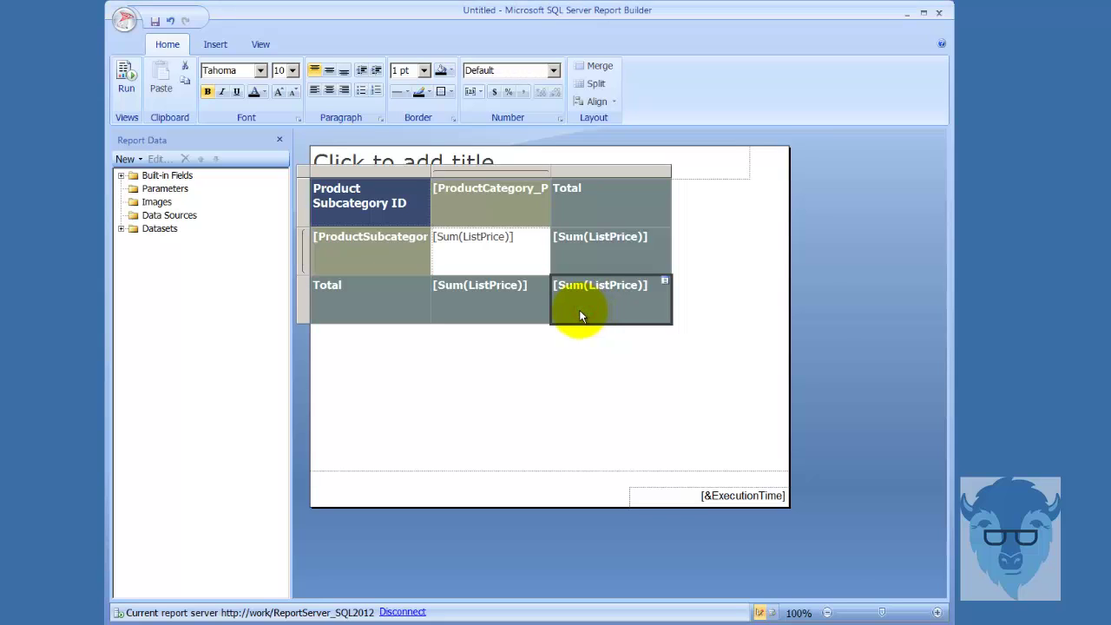
{"action": "left_click", "coordinate": [612, 255], "text": "ctrl"}
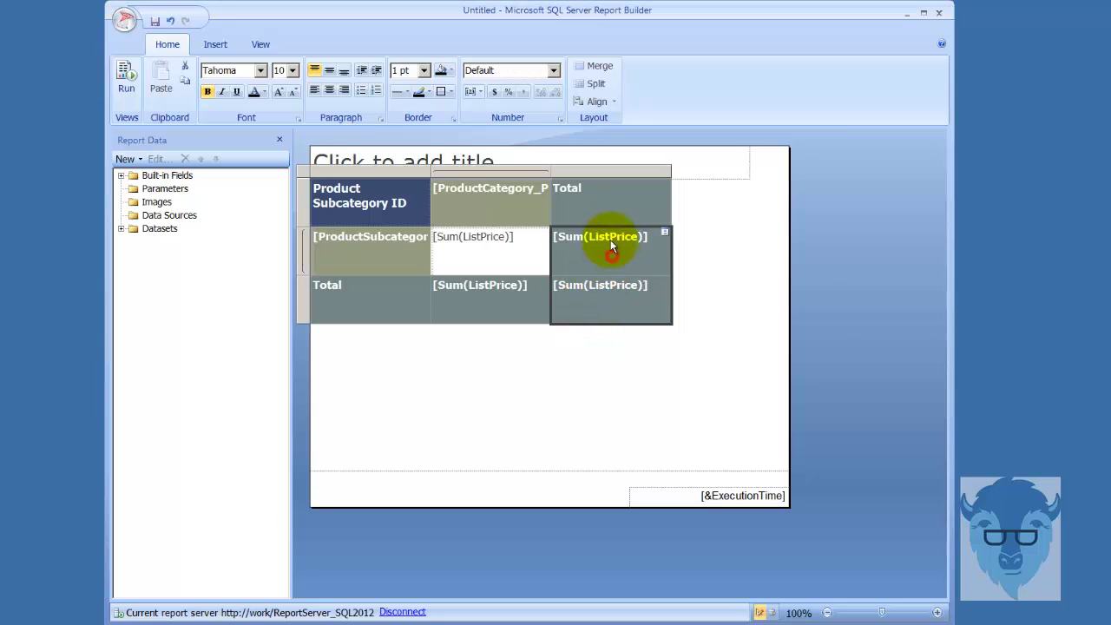
{"action": "left_click", "coordinate": [610, 210], "text": "ctrl"}
{"action": "left_click", "coordinate": [501, 303], "text": "ctrl"}
{"action": "left_click", "coordinate": [490, 248], "text": "ctrl"}
{"action": "left_click", "coordinate": [379, 290], "text": "ctrl"}
{"action": "right_click", "coordinate": [492, 258]}
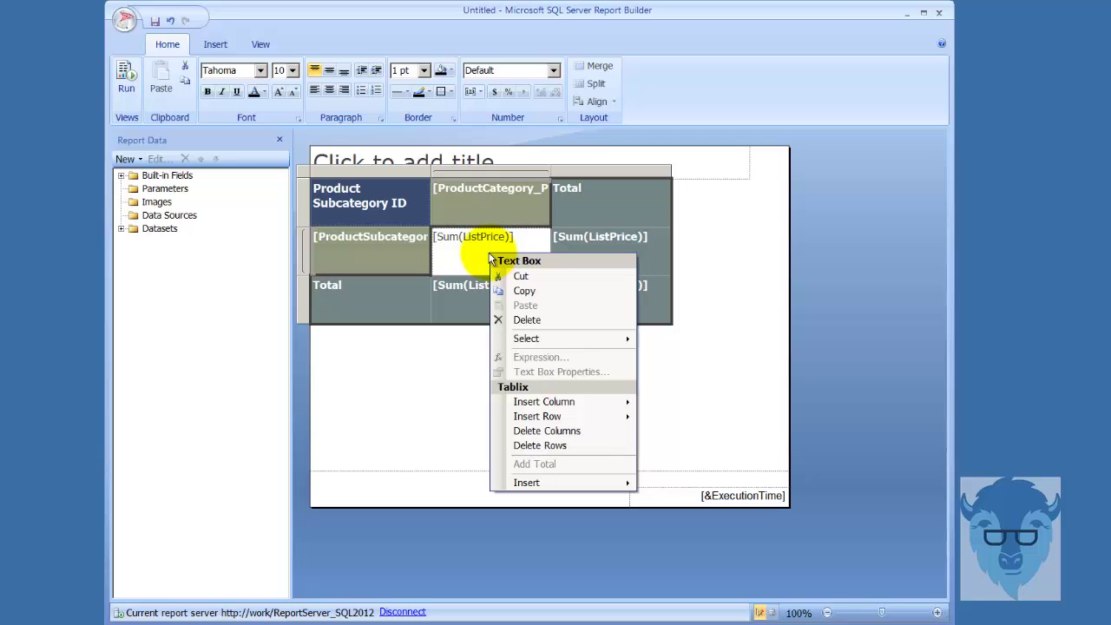
{"action": "left_click", "coordinate": [755, 413]}
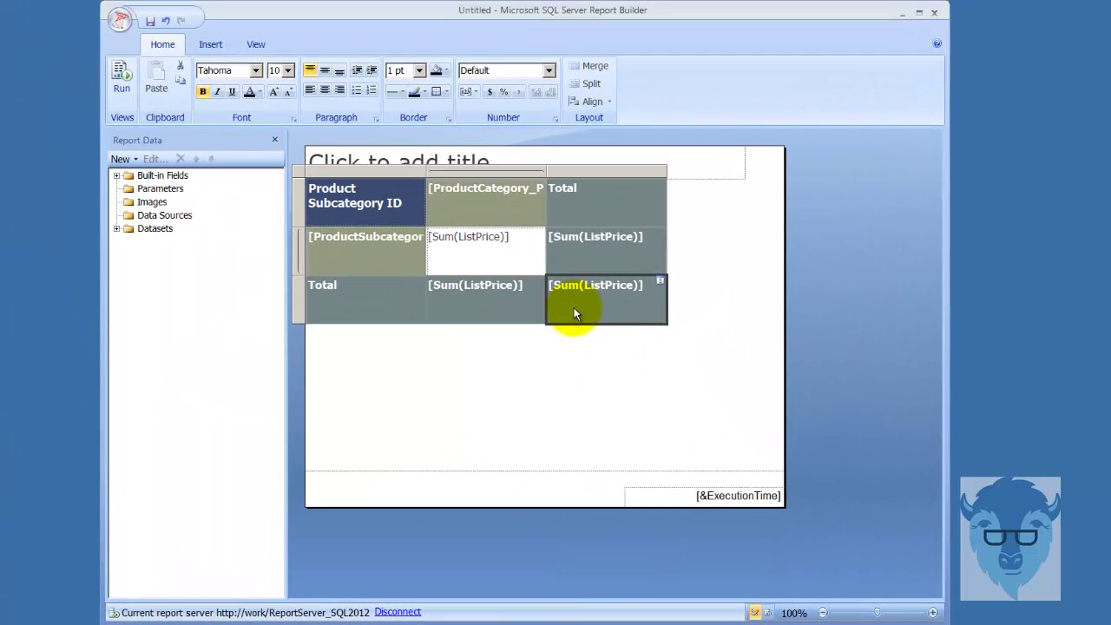
{"action": "right_click", "coordinate": [409, 210]}
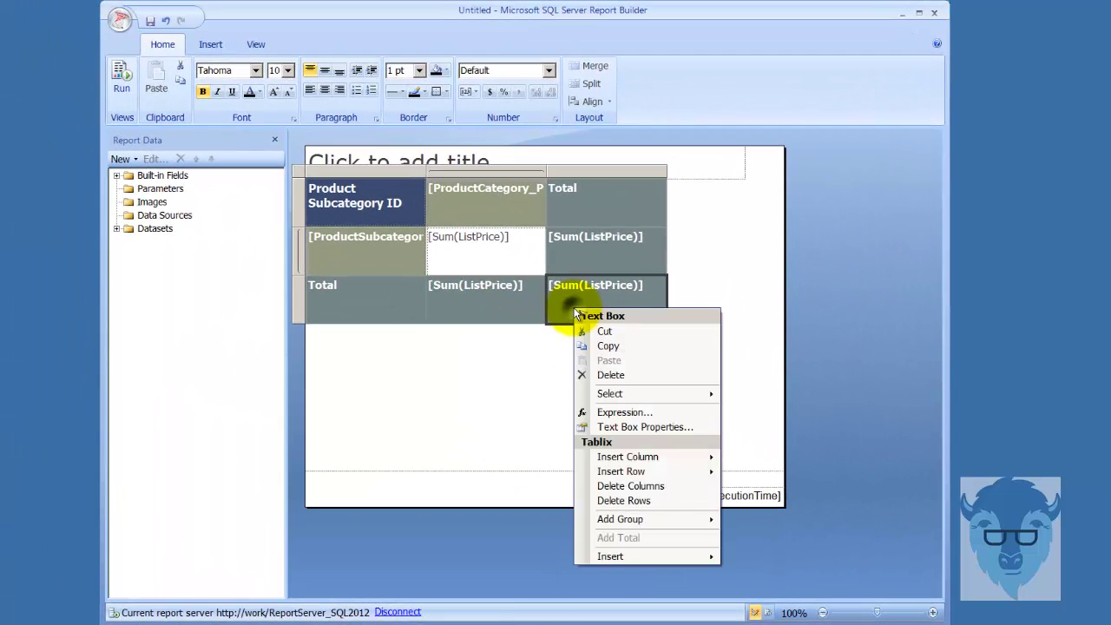
- Format the grand total cell as Currency with thousands separators
{"action": "left_click", "coordinate": [674, 426]}
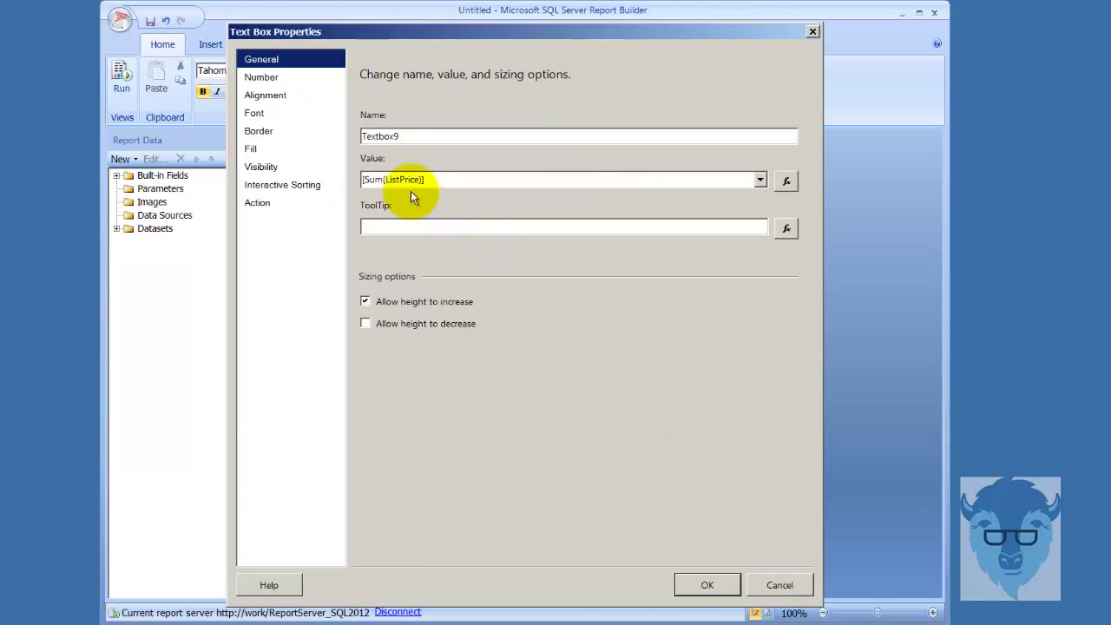
{"action": "left_click", "coordinate": [261, 77]}
{"action": "left_click", "coordinate": [385, 151]}
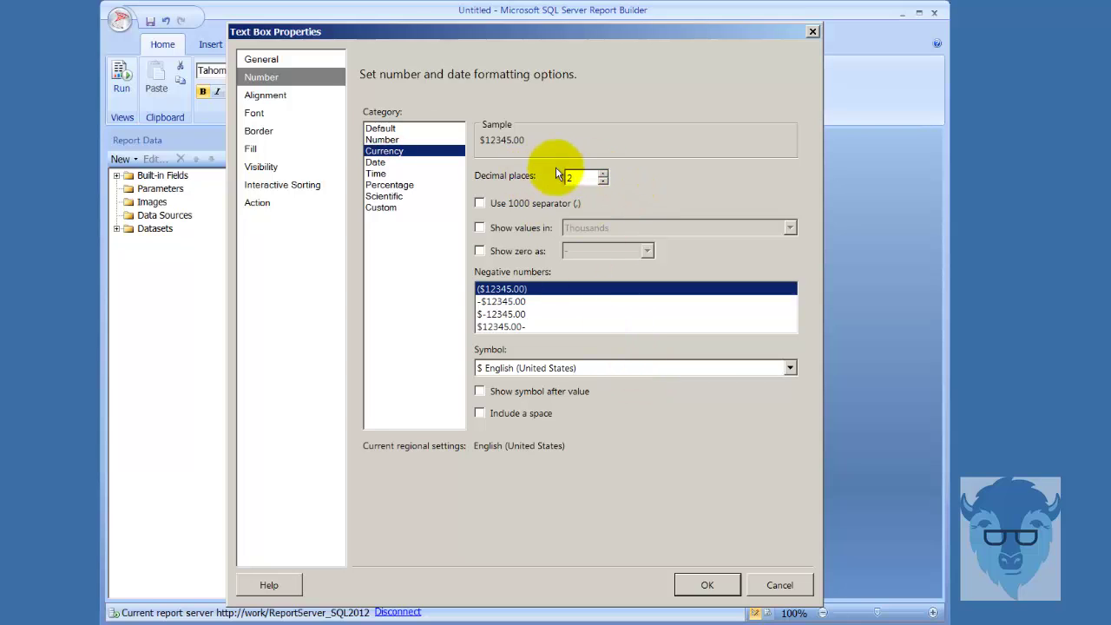
{"action": "left_click", "coordinate": [479, 203]}
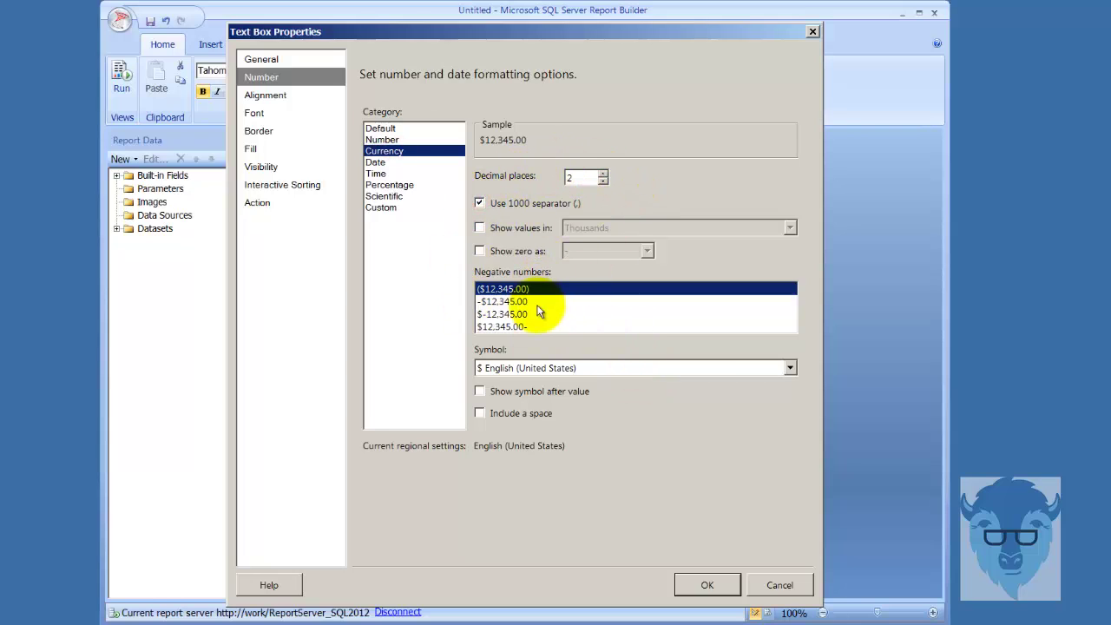
{"action": "left_click", "coordinate": [708, 585]}
- Select the Total-row Sum(ListPrice) cell and bring up its context menu
{"action": "double_click", "coordinate": [482, 286]}
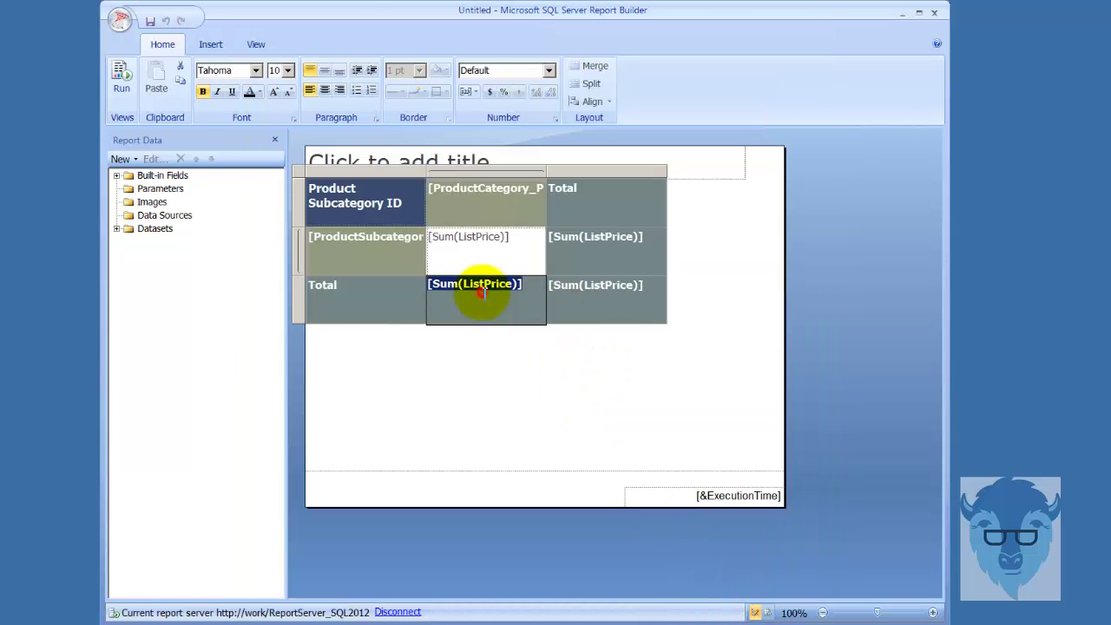
{"action": "right_click", "coordinate": [481, 291]}
{"action": "left_click", "coordinate": [764, 406]}
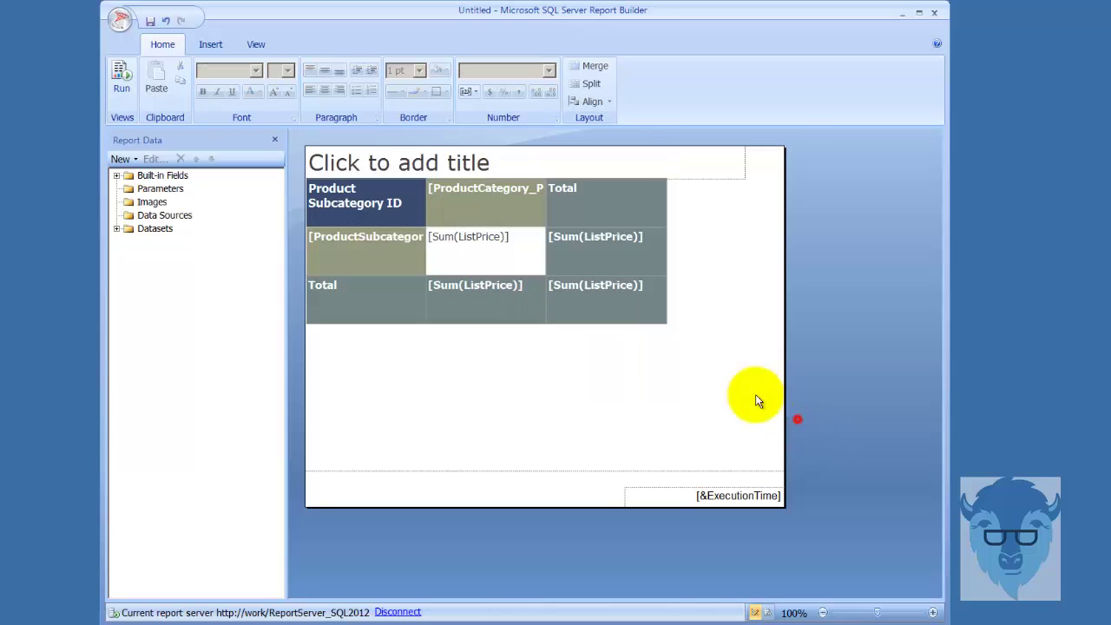
{"action": "left_click", "coordinate": [499, 316]}
{"action": "right_click", "coordinate": [492, 315]}
- Give the category totals Number format with 0 decimal places and a 1000 separator
{"action": "left_click", "coordinate": [567, 427]}
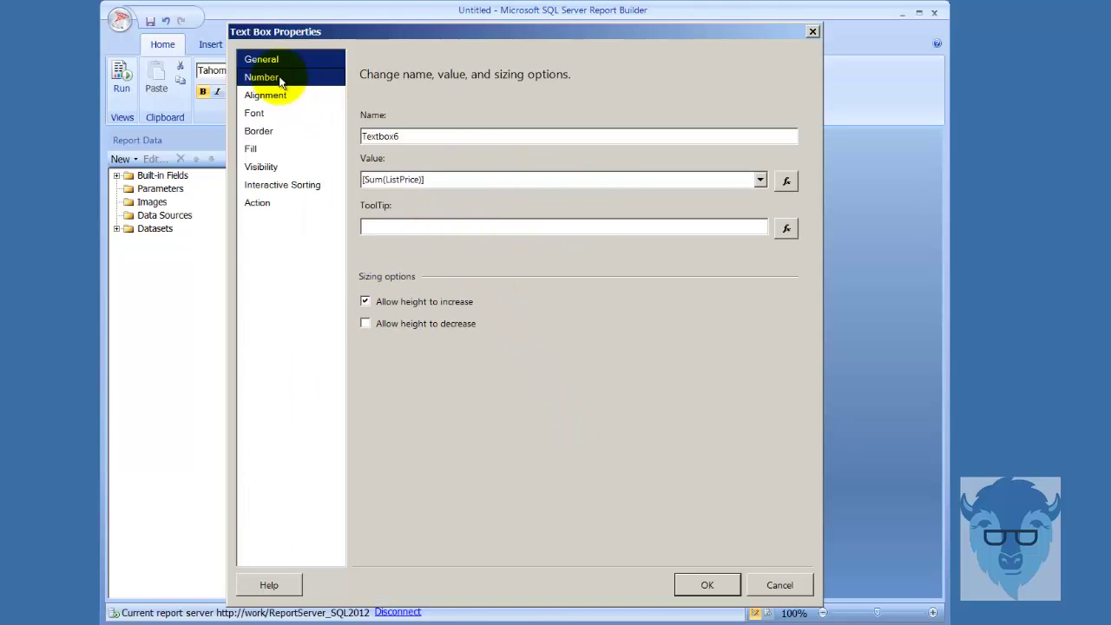
{"action": "left_click", "coordinate": [280, 77]}
{"action": "left_click", "coordinate": [382, 140]}
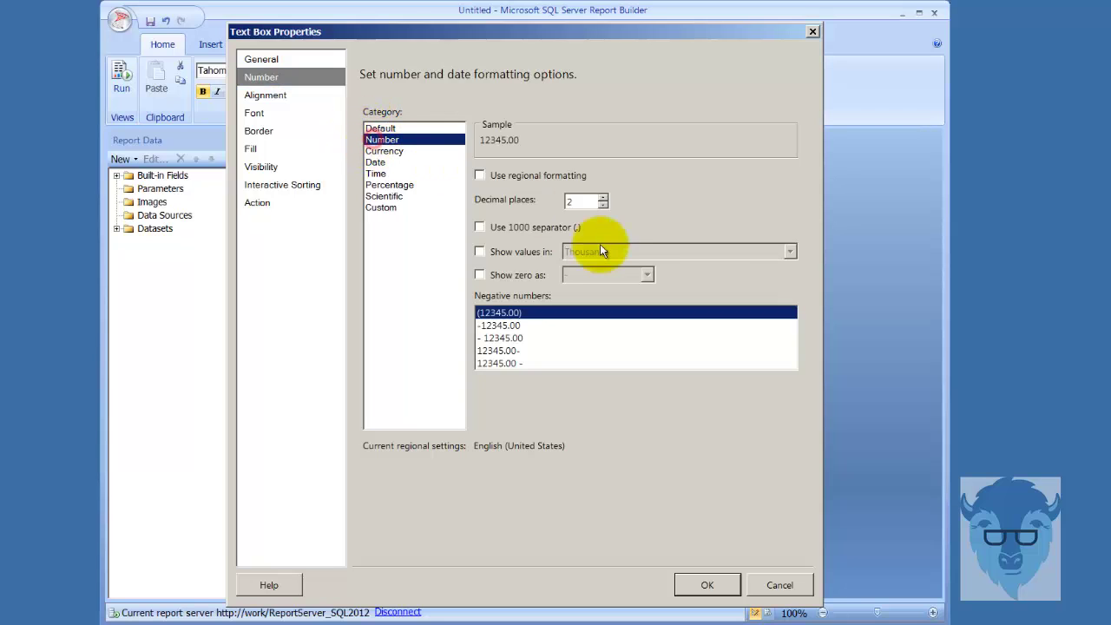
{"action": "left_click", "coordinate": [603, 198]}
{"action": "left_click", "coordinate": [602, 199]}
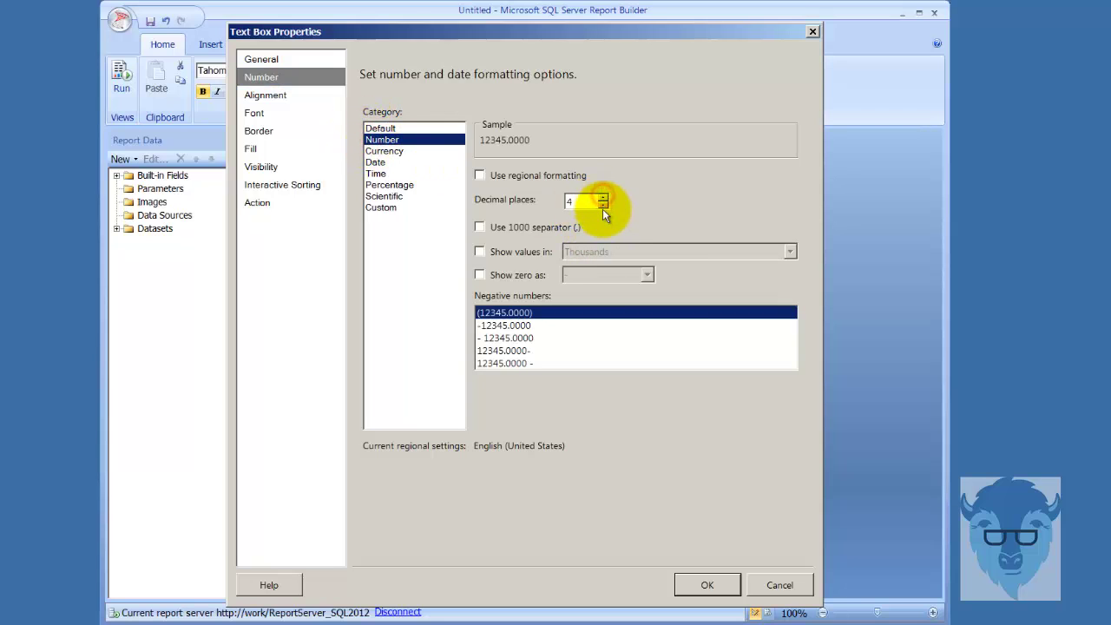
{"action": "left_click", "coordinate": [602, 206]}
{"action": "left_click", "coordinate": [602, 206]}
{"action": "left_click", "coordinate": [602, 206]}
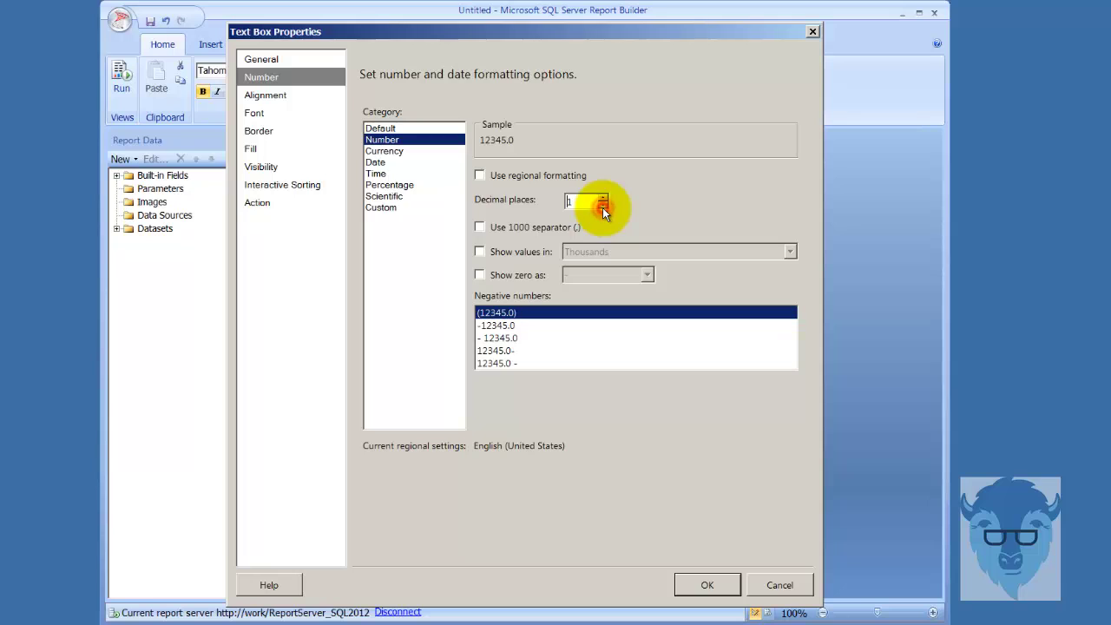
{"action": "left_click", "coordinate": [602, 205]}
{"action": "left_click", "coordinate": [479, 227]}
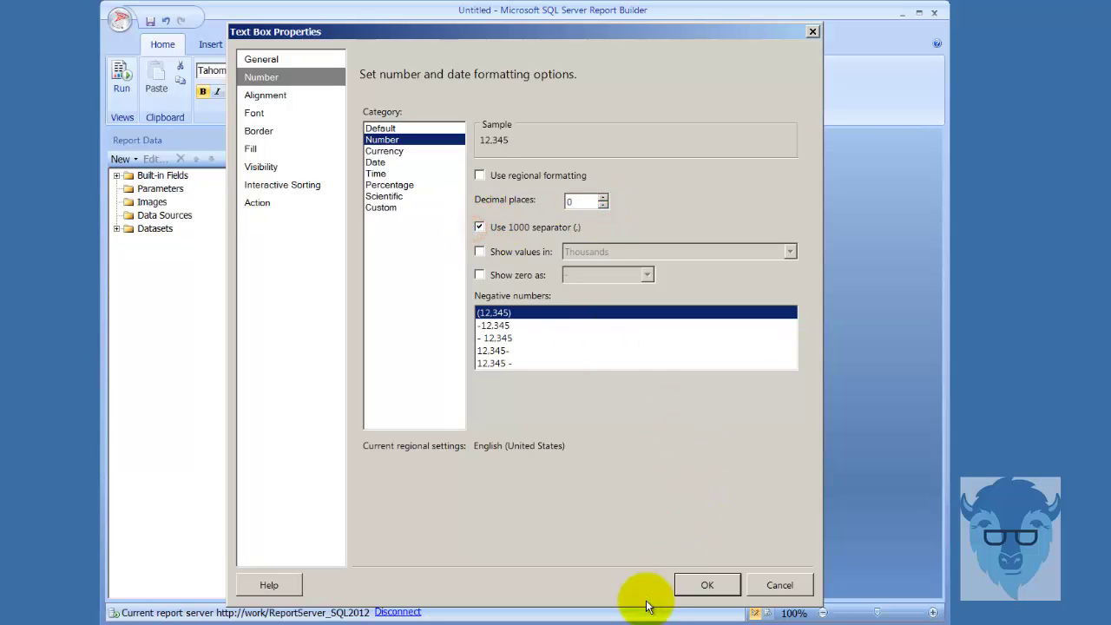
{"action": "left_click", "coordinate": [704, 581]}
{"action": "left_click", "coordinate": [686, 412]}
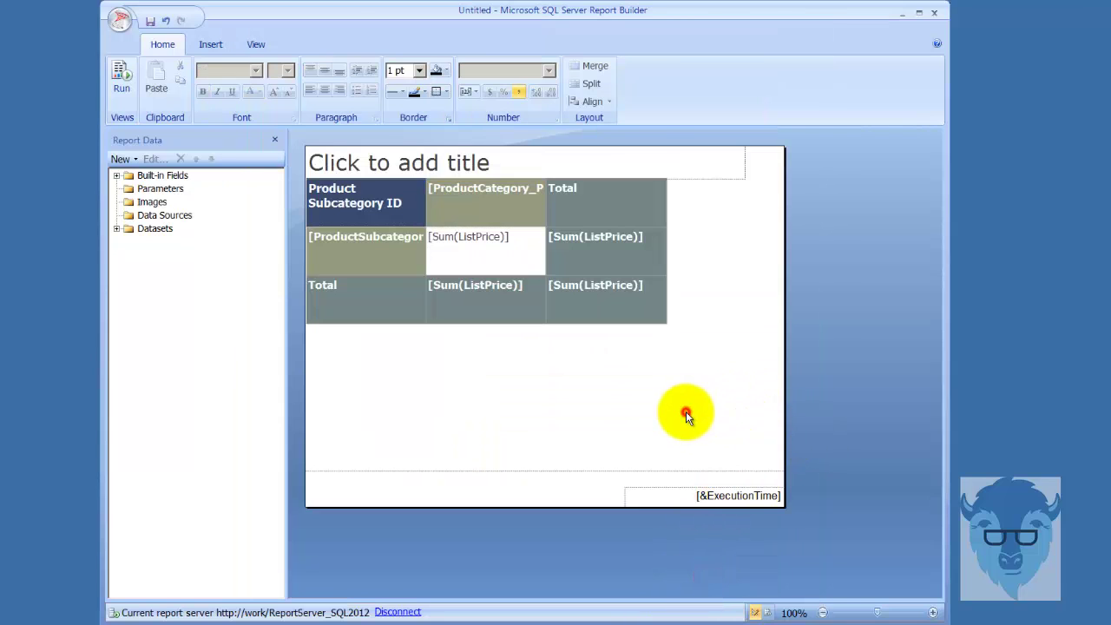
- Rerun the preview and check last-page totals 153,913, 62,961, 1,785, 996 and $219,655.59
{"action": "left_click", "coordinate": [122, 76]}
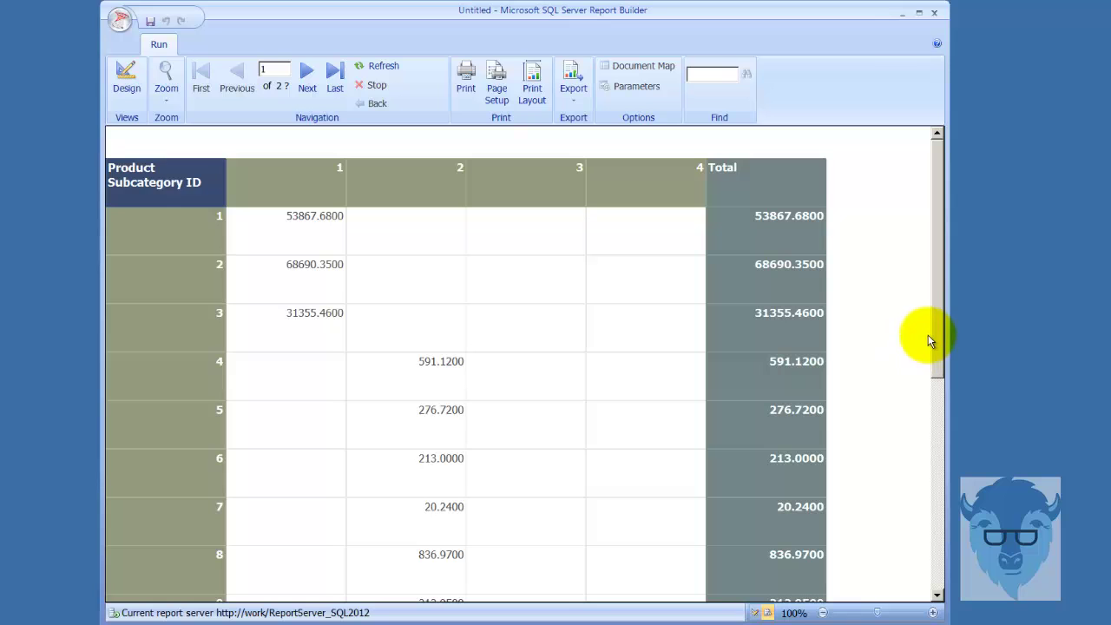
{"action": "left_click_drag", "start_coordinate": [943, 344], "coordinate": [962, 279]}
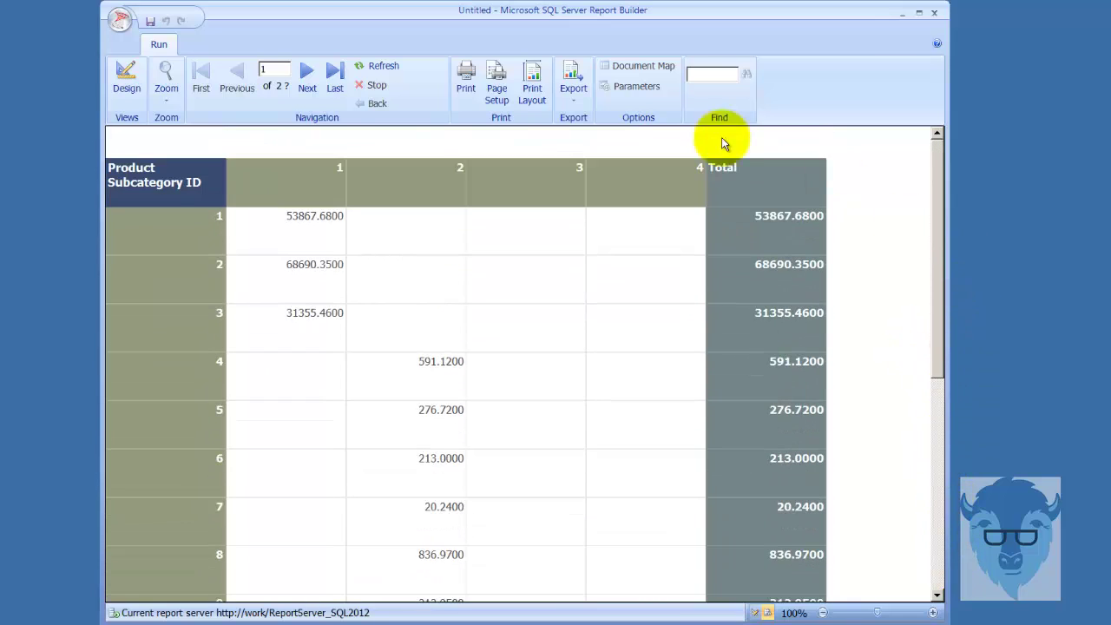
{"action": "left_click", "coordinate": [331, 71]}
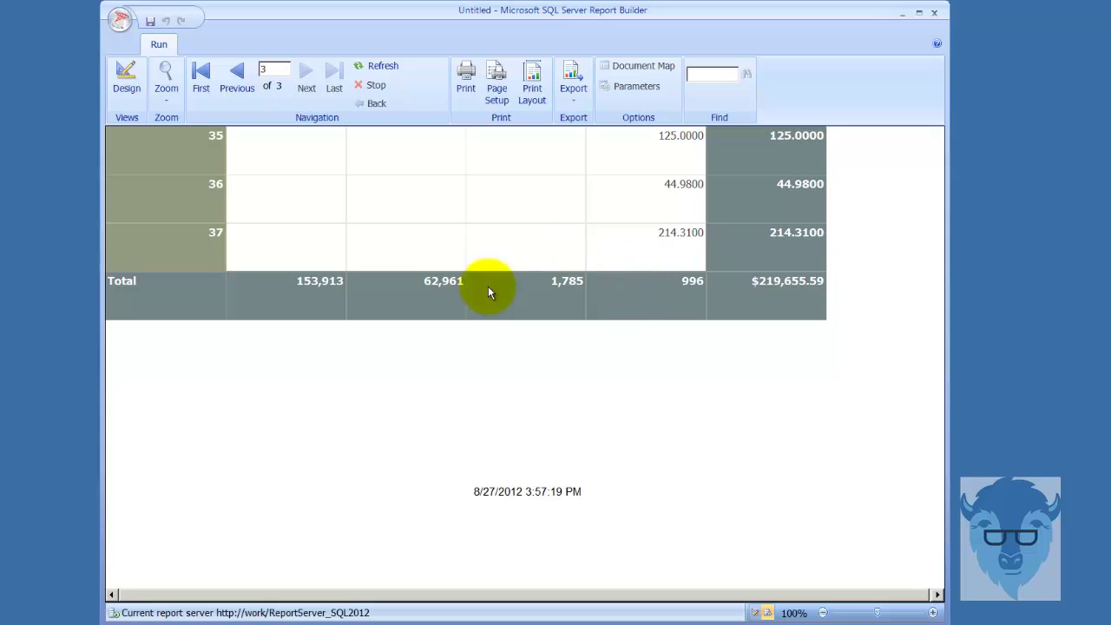
- Switch back to Design view and select the [ProductSubcategory] row cell
{"action": "left_click", "coordinate": [127, 80]}
{"action": "left_click", "coordinate": [442, 383]}
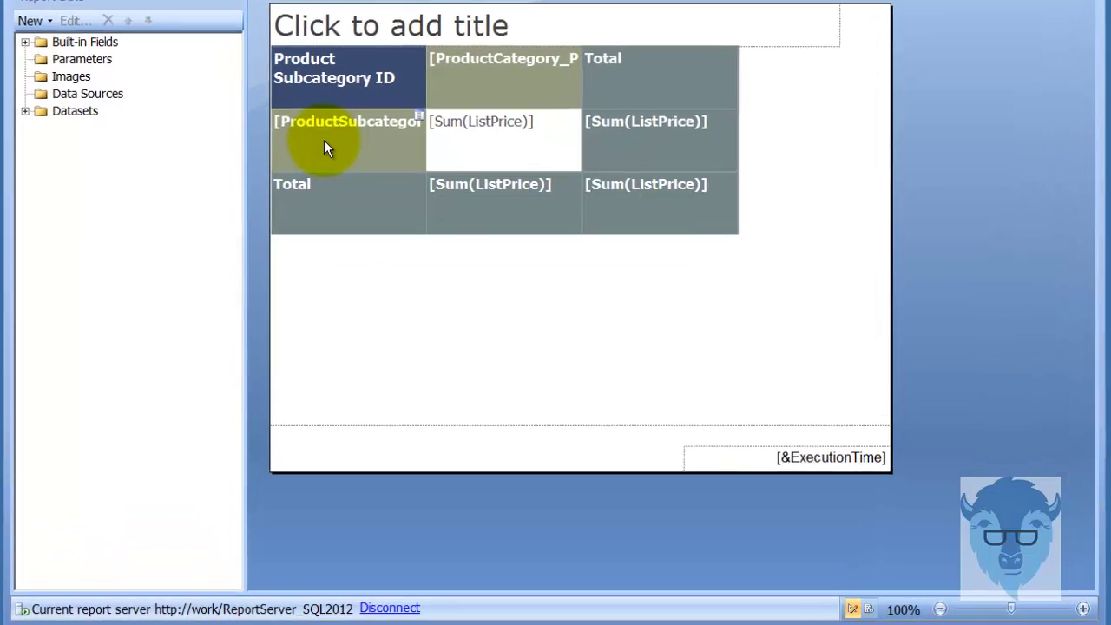
{"action": "left_click", "coordinate": [347, 253]}
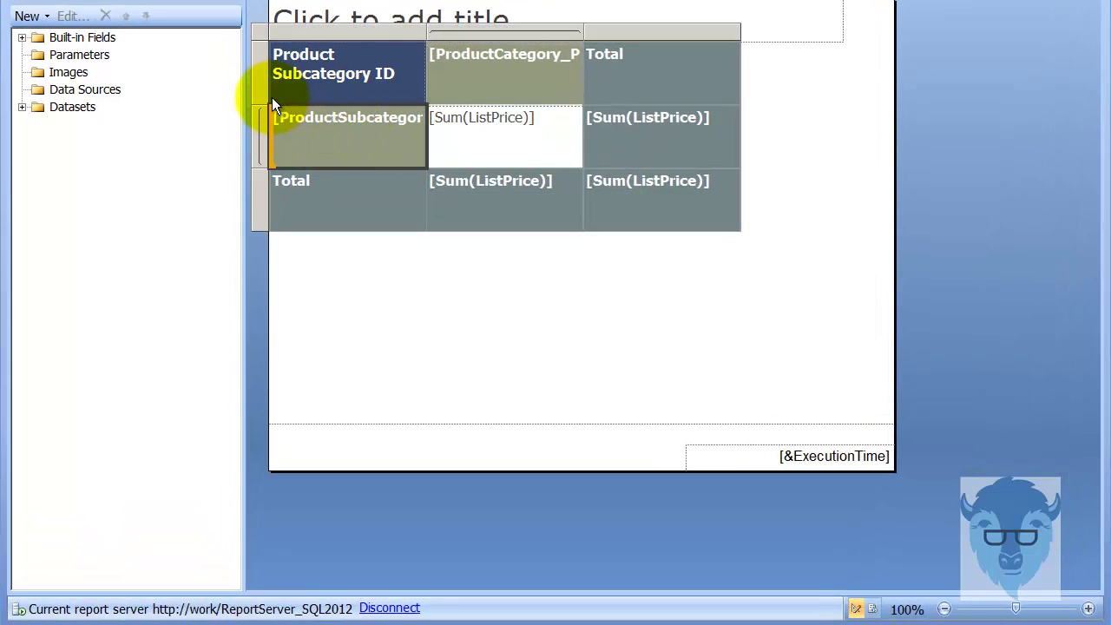
- Bring up the subcategory row's options, then dismiss them and select a matrix cell
{"action": "right_click", "coordinate": [255, 150]}
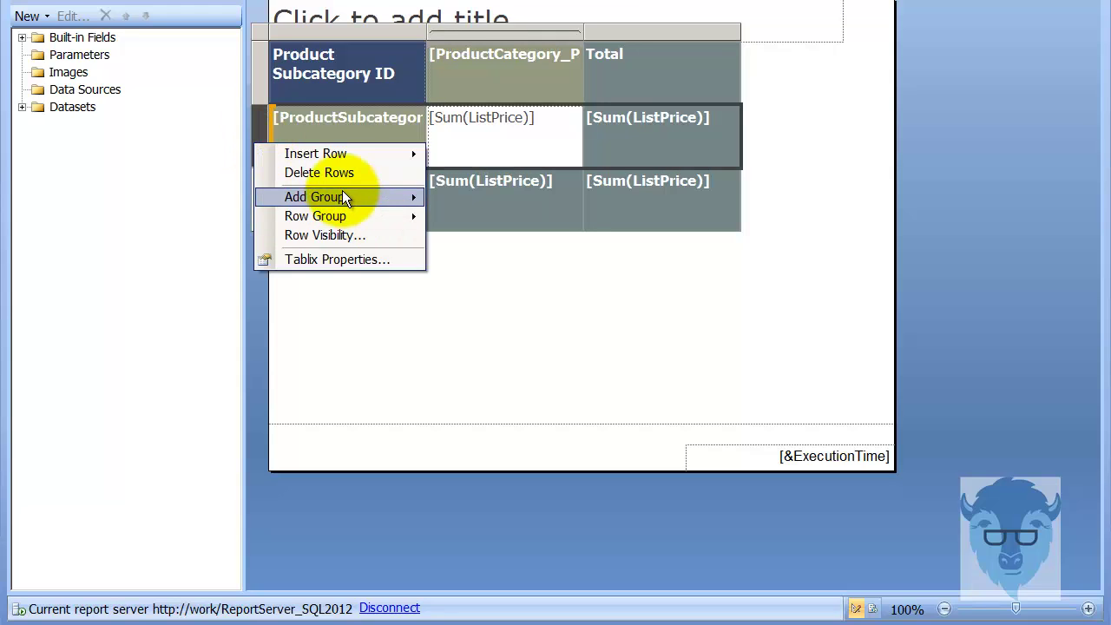
{"action": "mouse_move", "coordinate": [344, 198]}
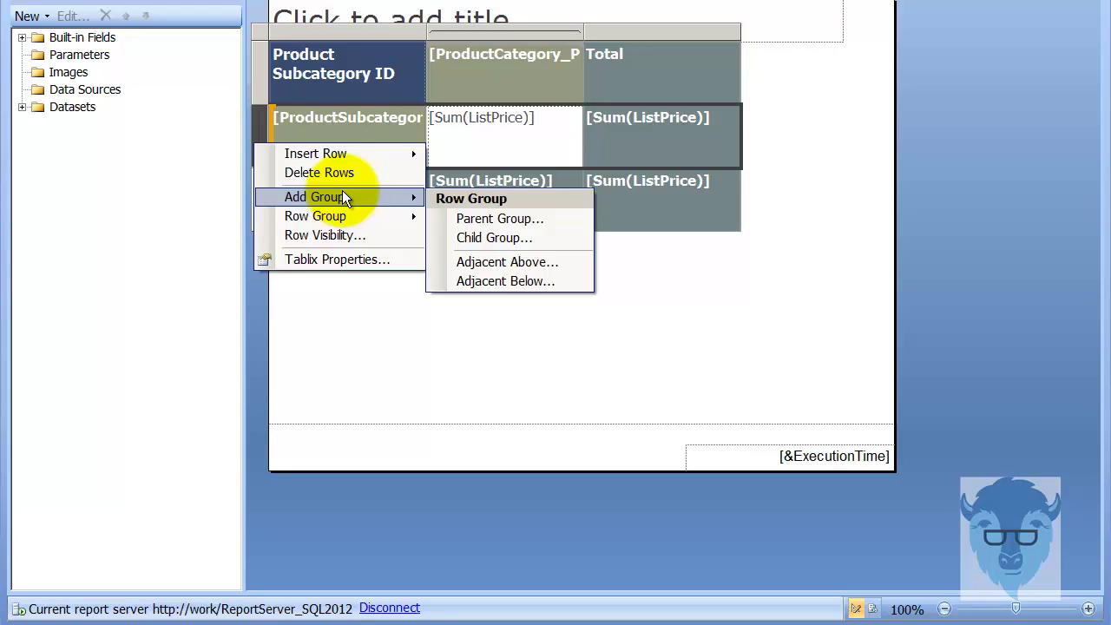
{"action": "left_click", "coordinate": [501, 343]}
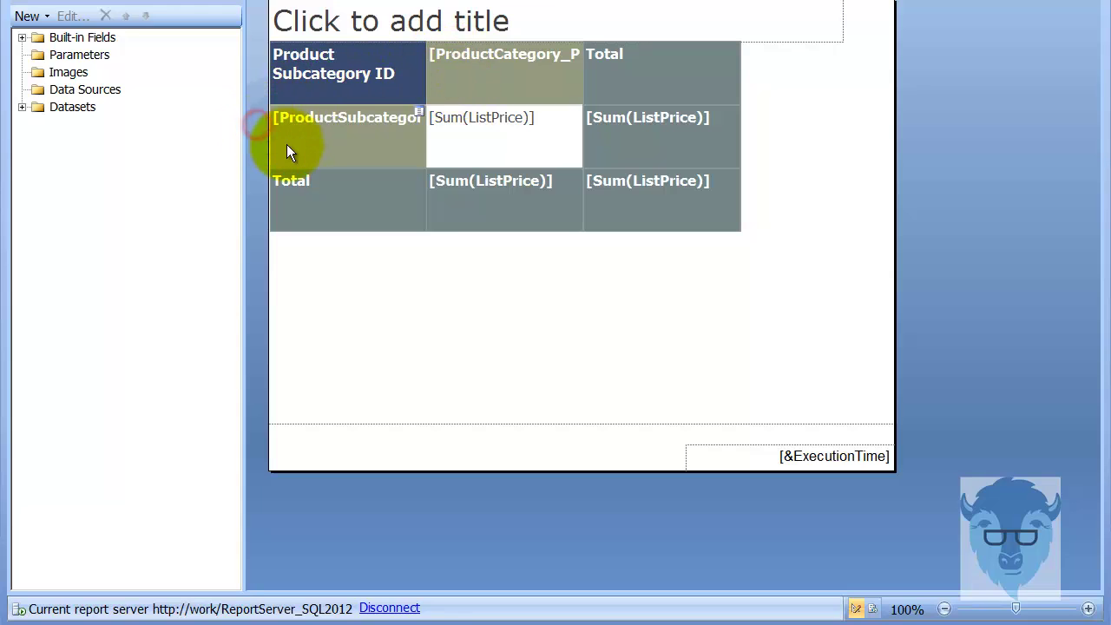
{"action": "left_click", "coordinate": [617, 227]}
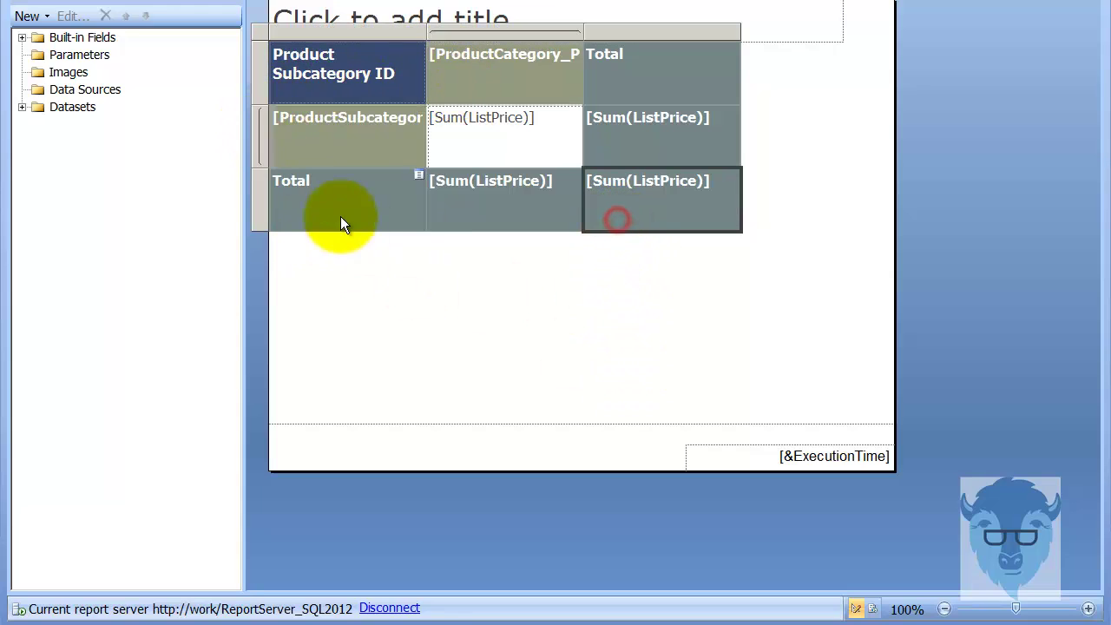
- Add a parent row group on ProductSubcategory_ProductCategoryID with a group header and footer
{"action": "right_click", "coordinate": [259, 148]}
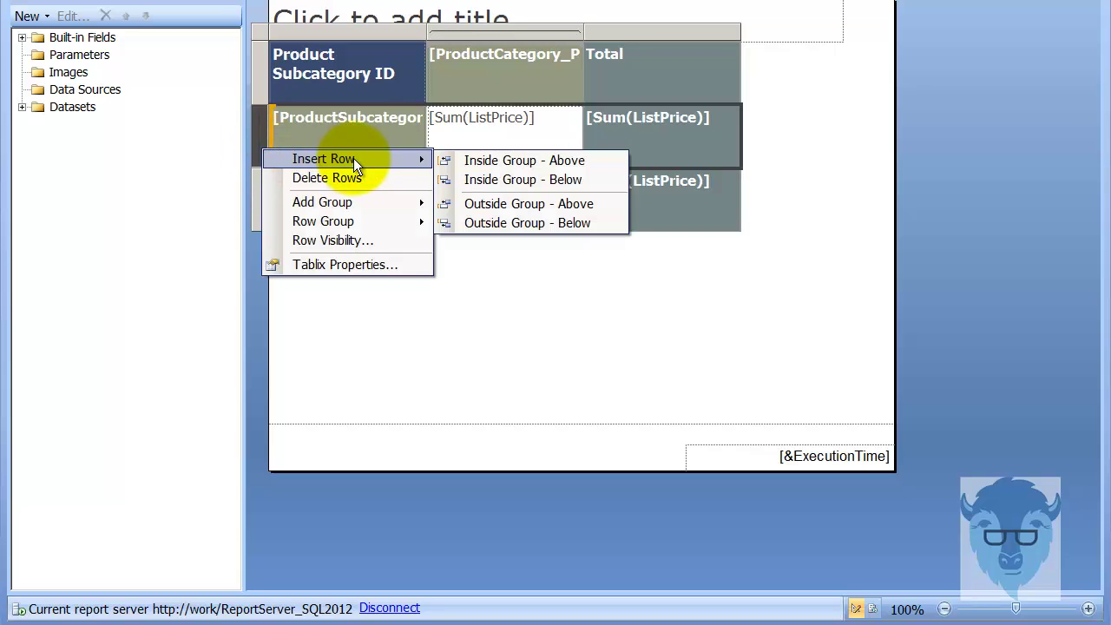
{"action": "mouse_move", "coordinate": [395, 203]}
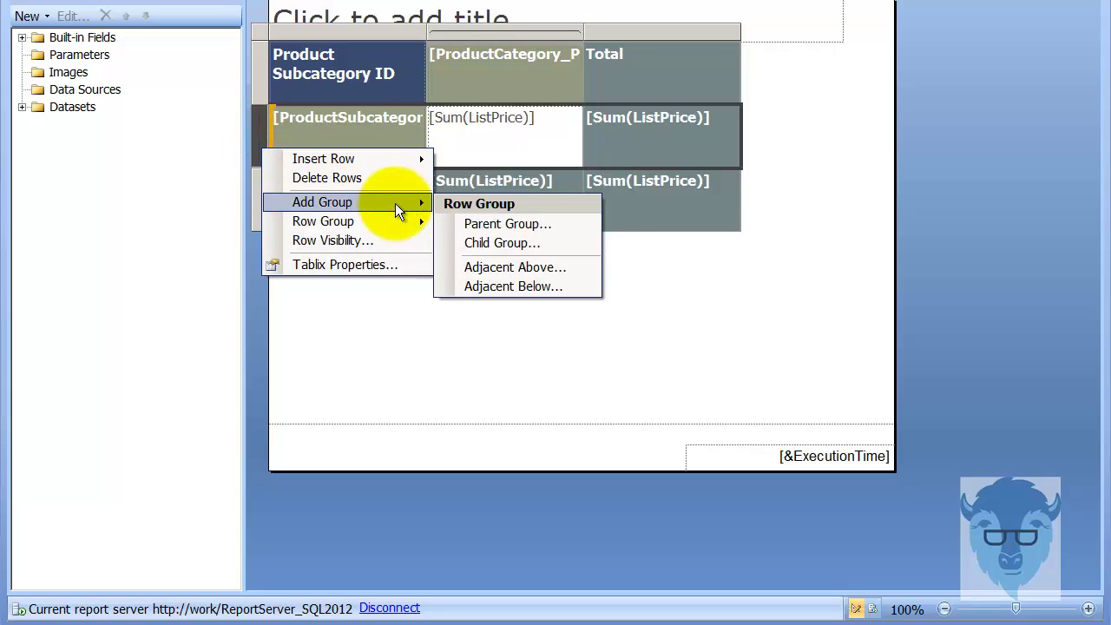
{"action": "left_click", "coordinate": [525, 223]}
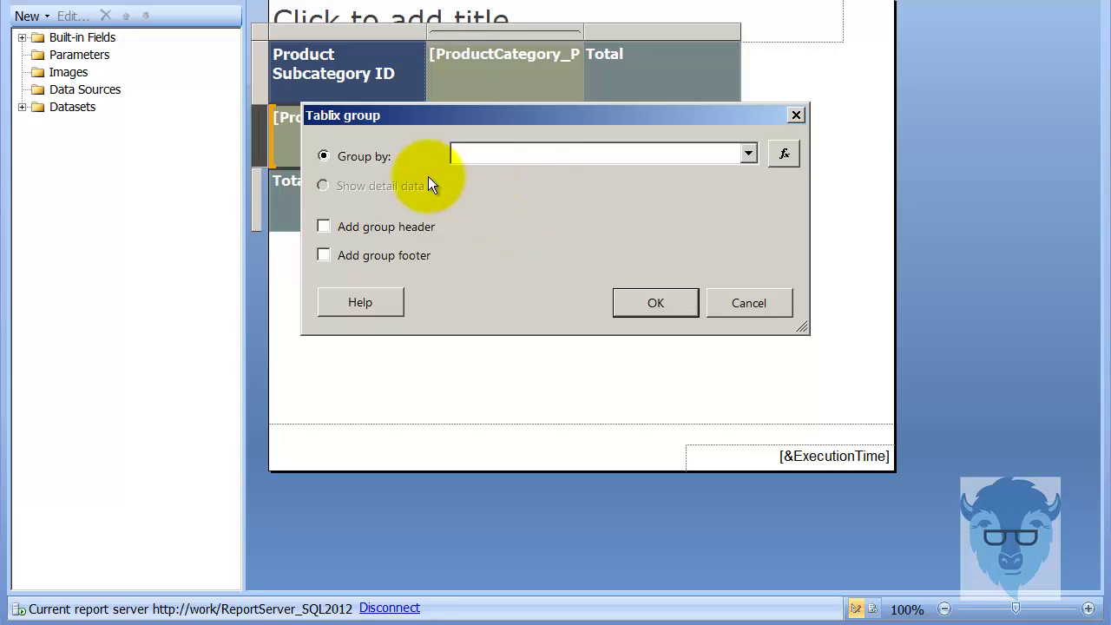
{"action": "left_click", "coordinate": [748, 153]}
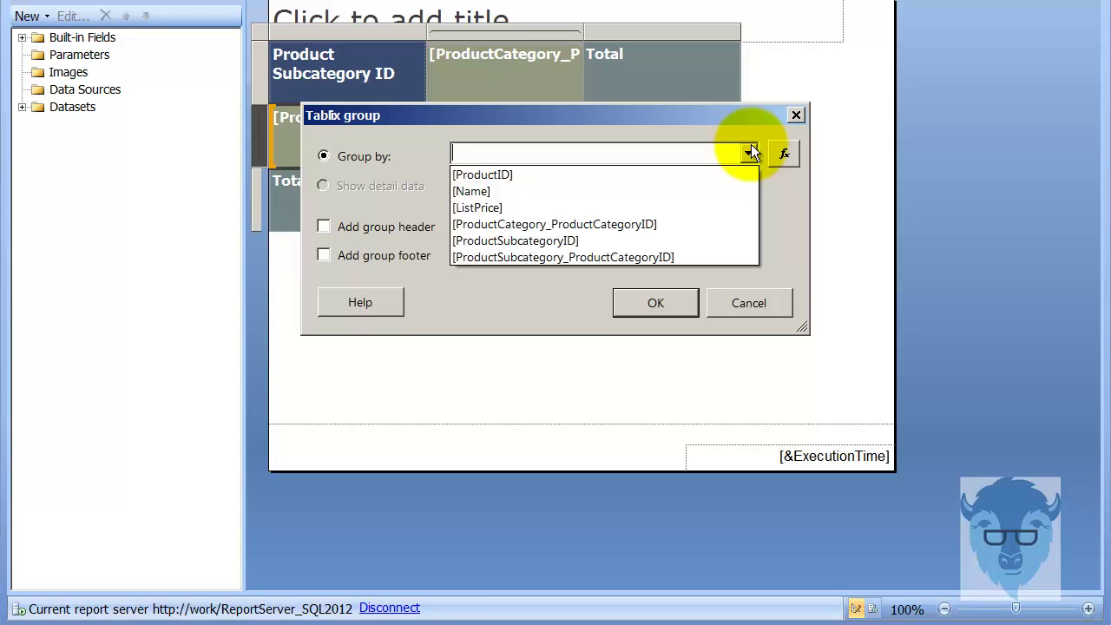
{"action": "left_click", "coordinate": [647, 257]}
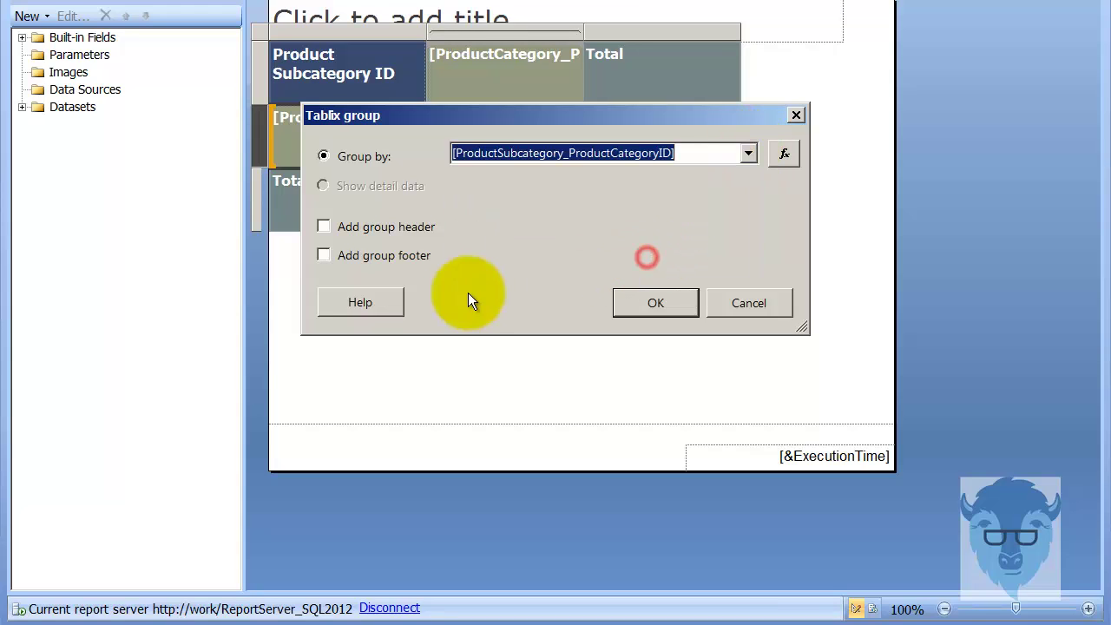
{"action": "left_click", "coordinate": [323, 227]}
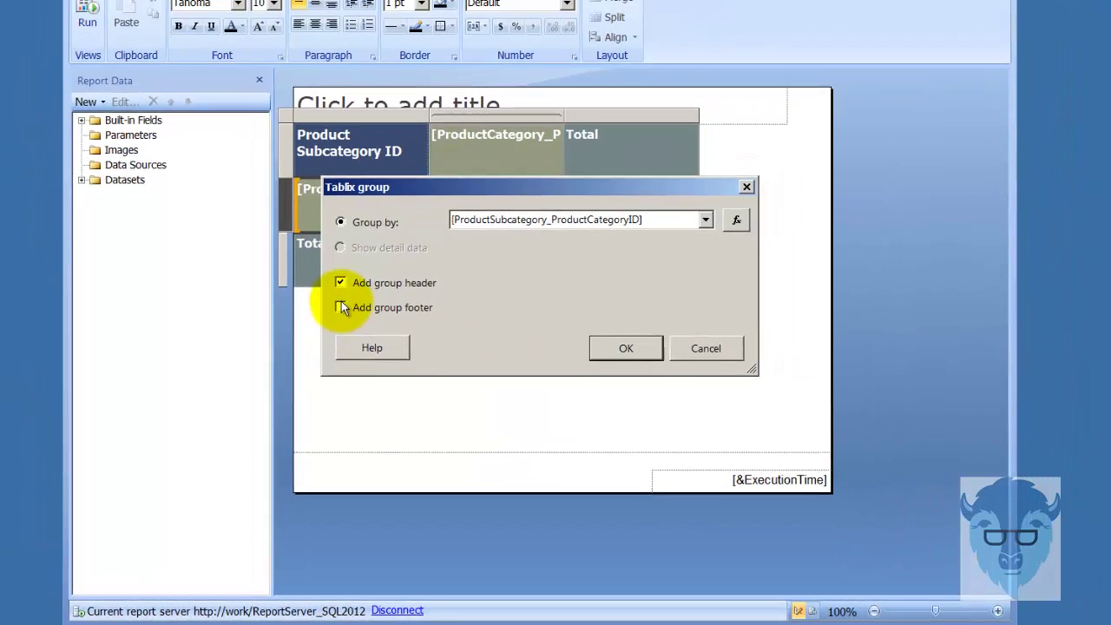
{"action": "left_click", "coordinate": [325, 264]}
{"action": "left_click", "coordinate": [649, 309]}
{"action": "left_click", "coordinate": [612, 387]}
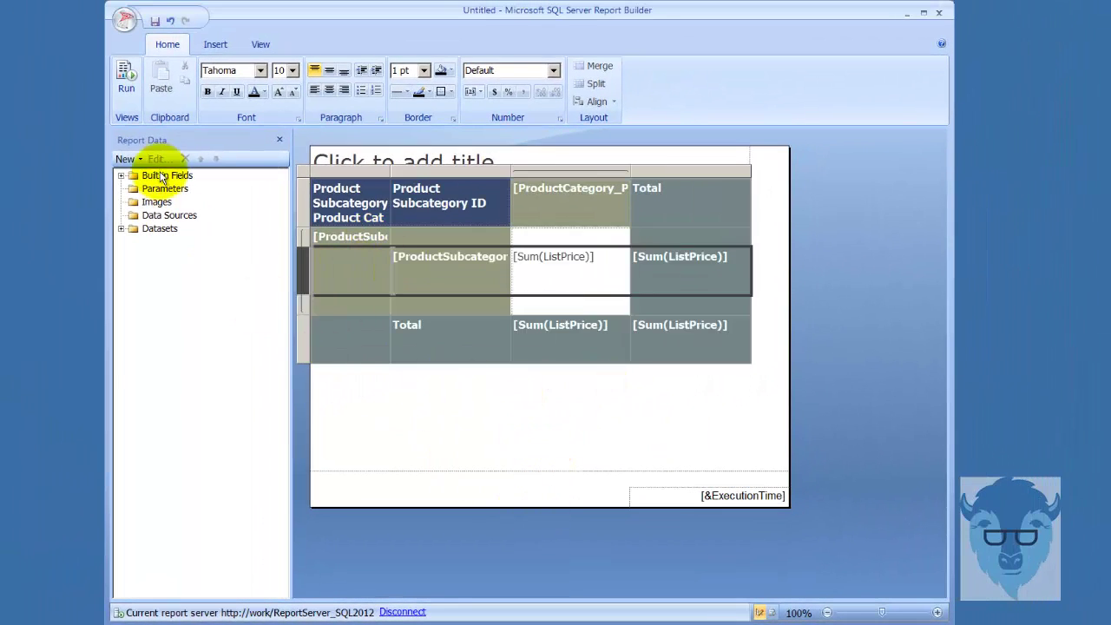
- Preview the report and check its last and first pages for subcategories grouped by category
{"action": "left_click", "coordinate": [126, 78]}
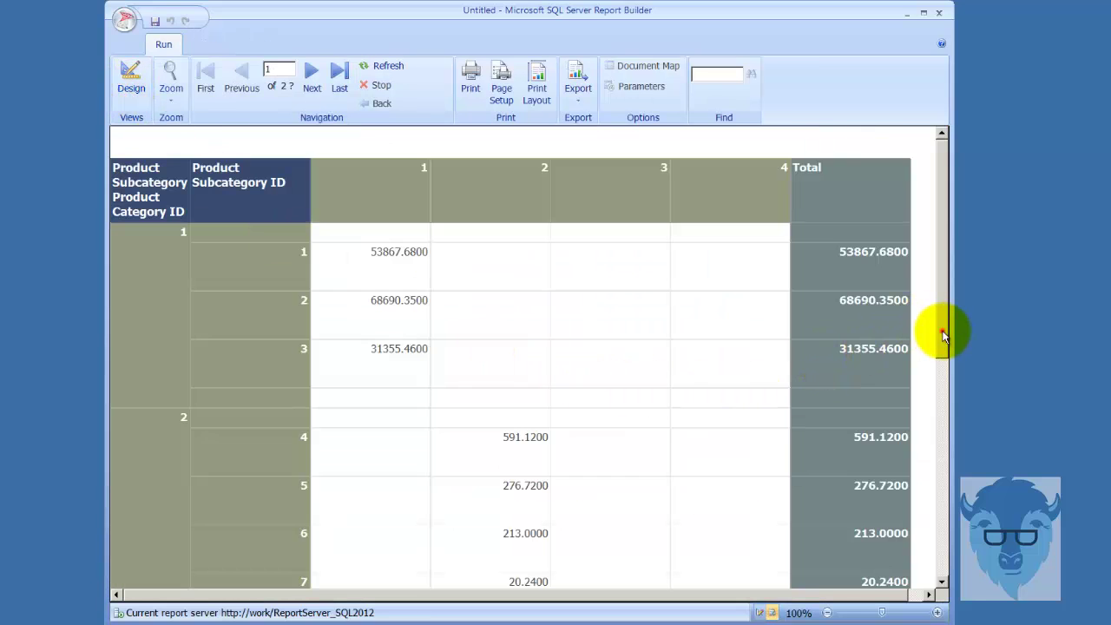
{"action": "left_click_drag", "start_coordinate": [944, 337], "coordinate": [942, 575]}
{"action": "scroll", "coordinate": [454, 300], "scroll_direction": "up", "scroll_amount": 10}
{"action": "left_click", "coordinate": [334, 76]}
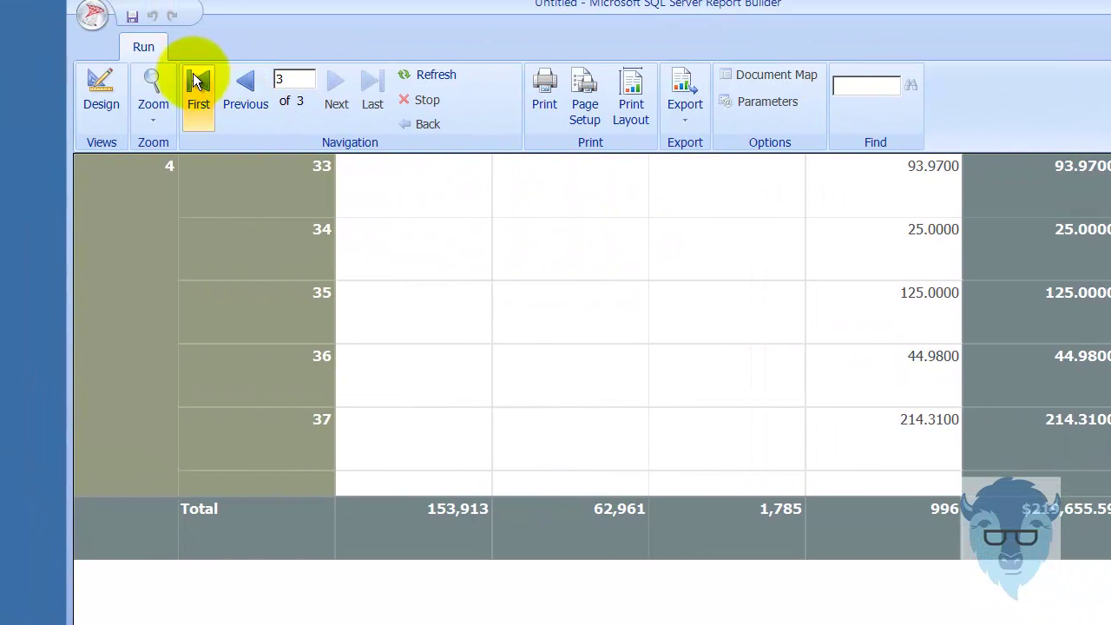
{"action": "left_click", "coordinate": [194, 80]}
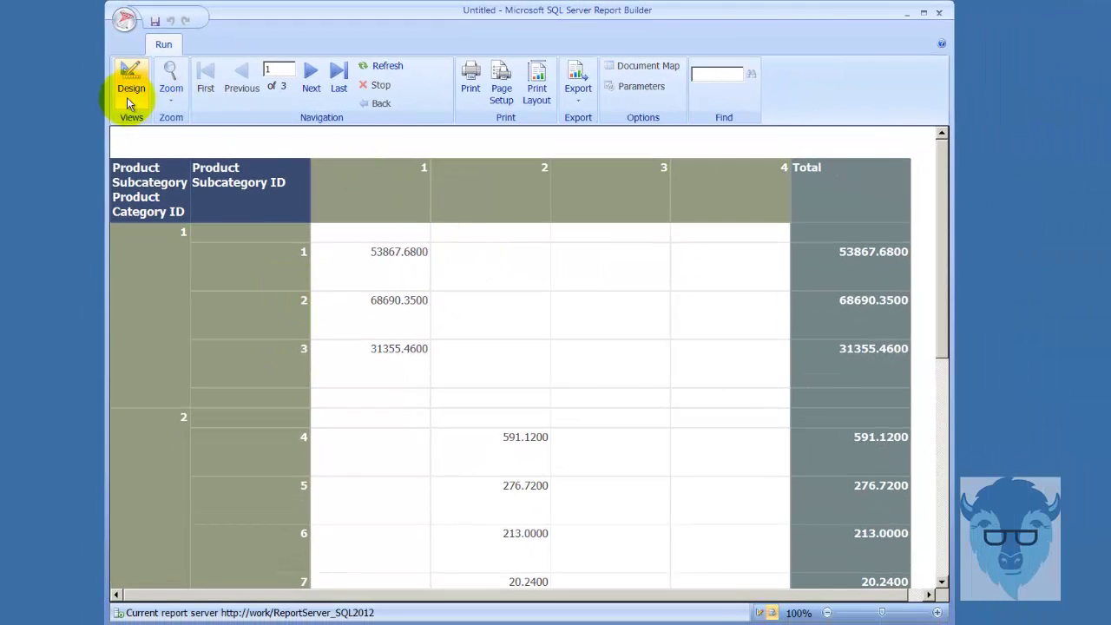
- Return to design, preview once more, then select the matrix's grand total cell
{"action": "left_click", "coordinate": [130, 87]}
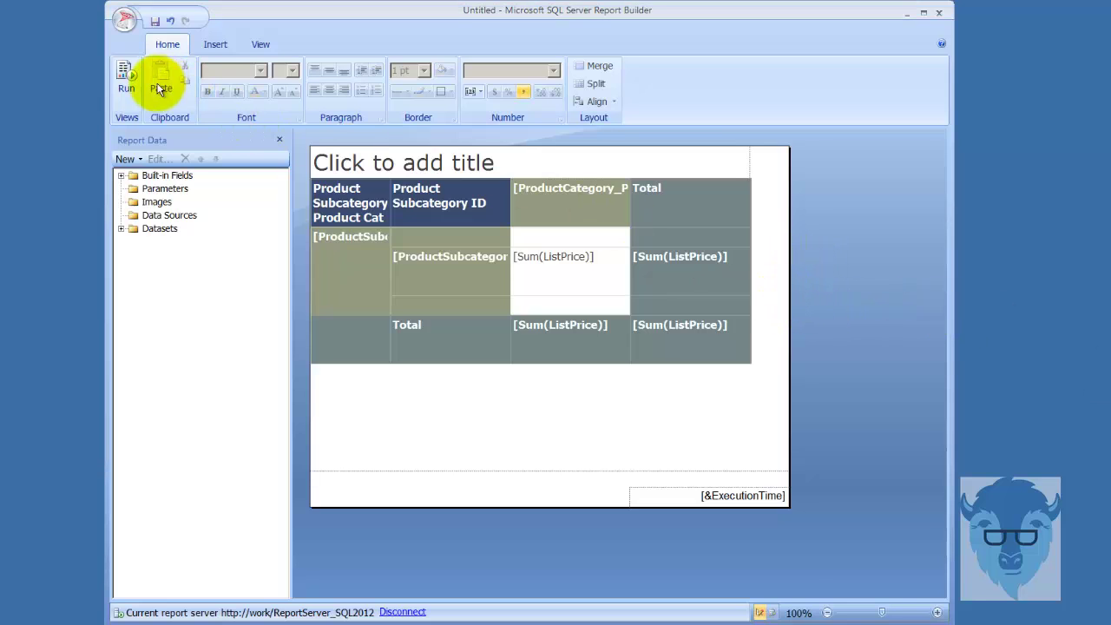
{"action": "left_click", "coordinate": [126, 76]}
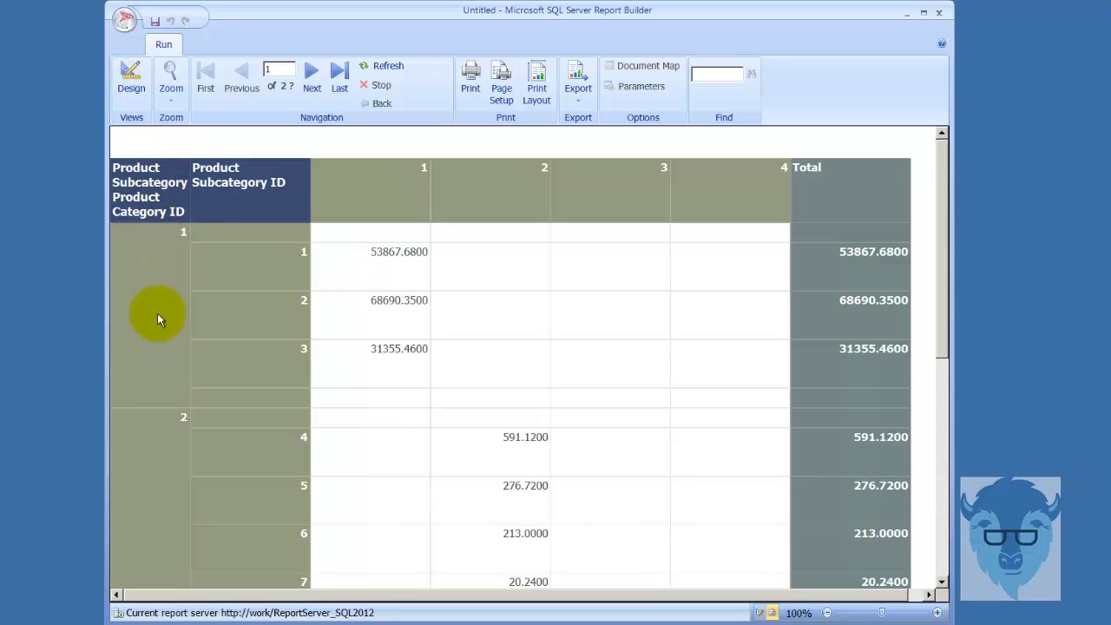
{"action": "left_click", "coordinate": [138, 73]}
{"action": "left_click", "coordinate": [680, 350]}
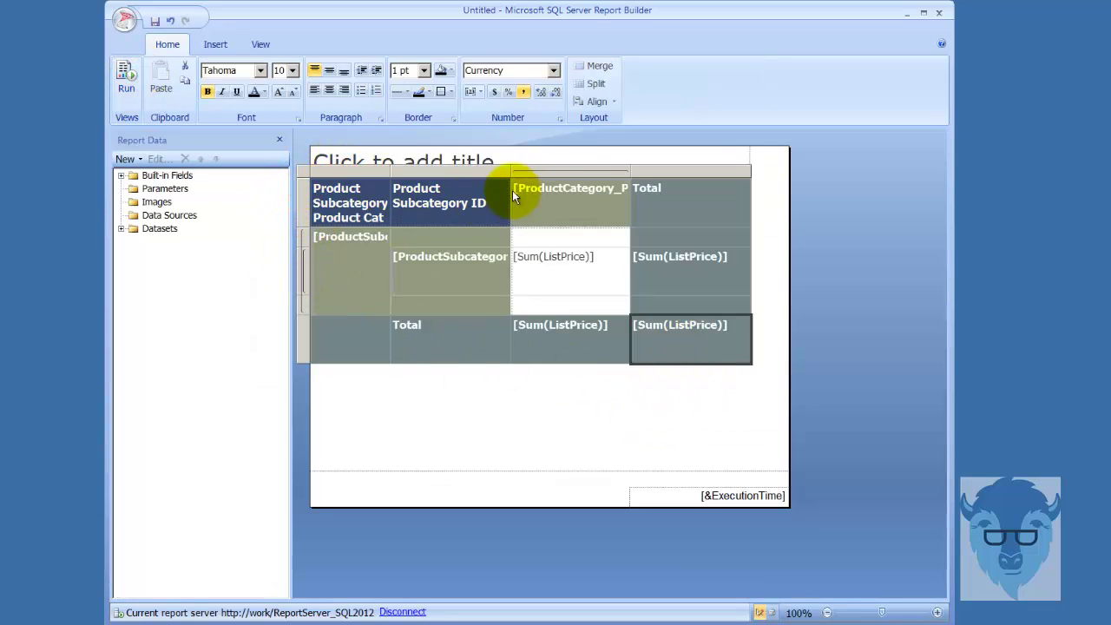
- Open Tablix Properties and leave the matrix visibility set to always shown
{"action": "right_click", "coordinate": [299, 347]}
{"action": "left_click", "coordinate": [369, 404]}
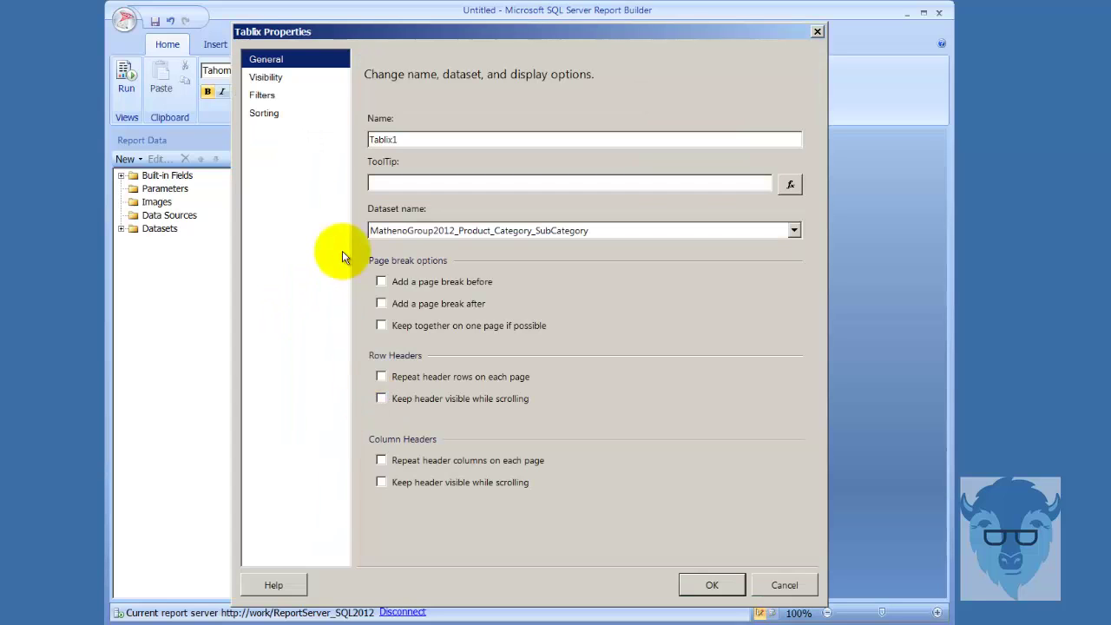
{"action": "left_click", "coordinate": [271, 78]}
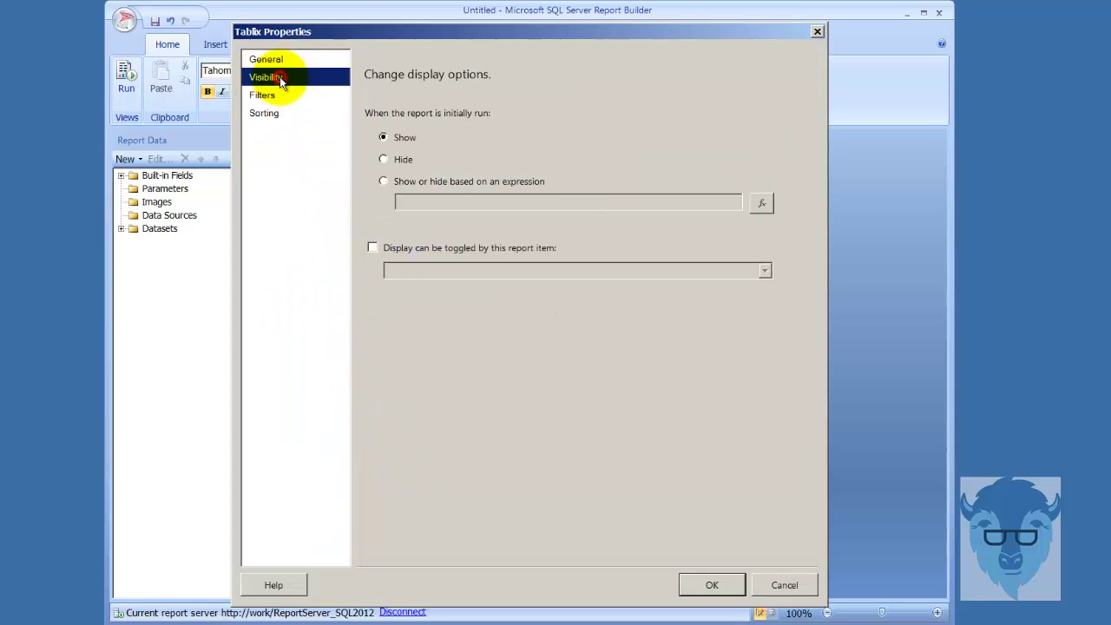
{"action": "left_click", "coordinate": [415, 158]}
{"action": "left_click", "coordinate": [411, 182]}
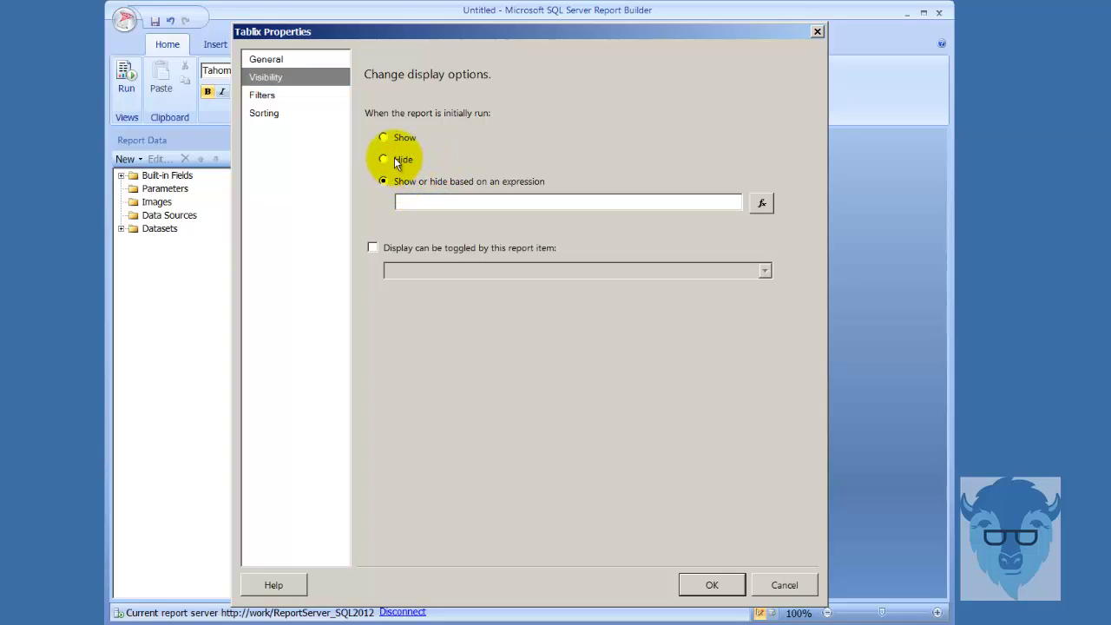
{"action": "left_click", "coordinate": [394, 158]}
{"action": "left_click", "coordinate": [394, 137]}
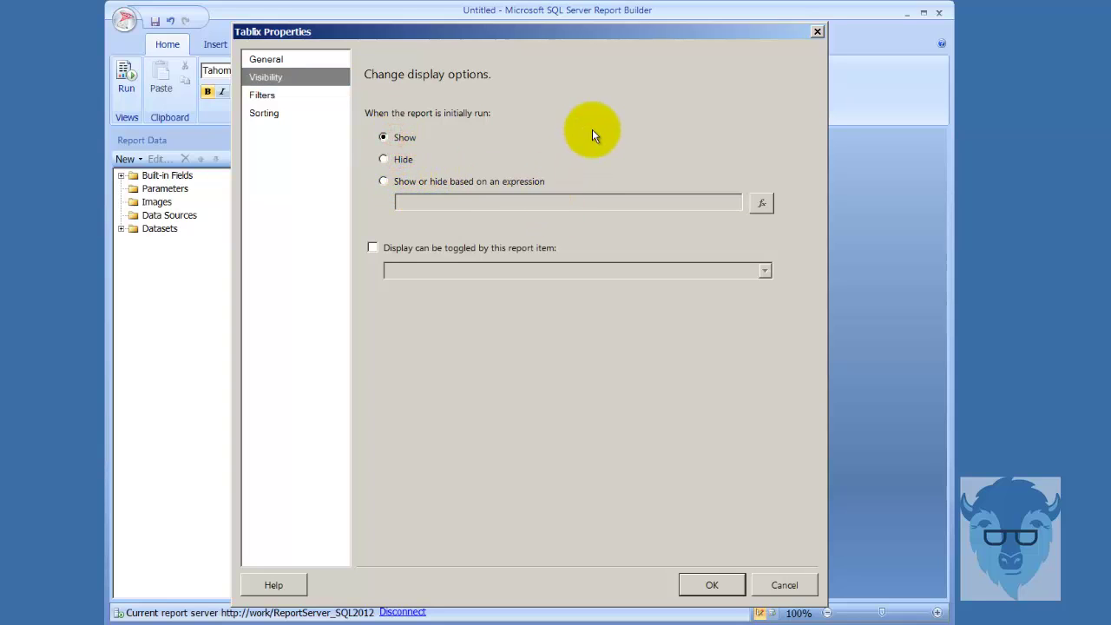
- Add a filter keeping only rows where [ProductSubcategoryID] = 1
{"action": "left_click", "coordinate": [276, 97]}
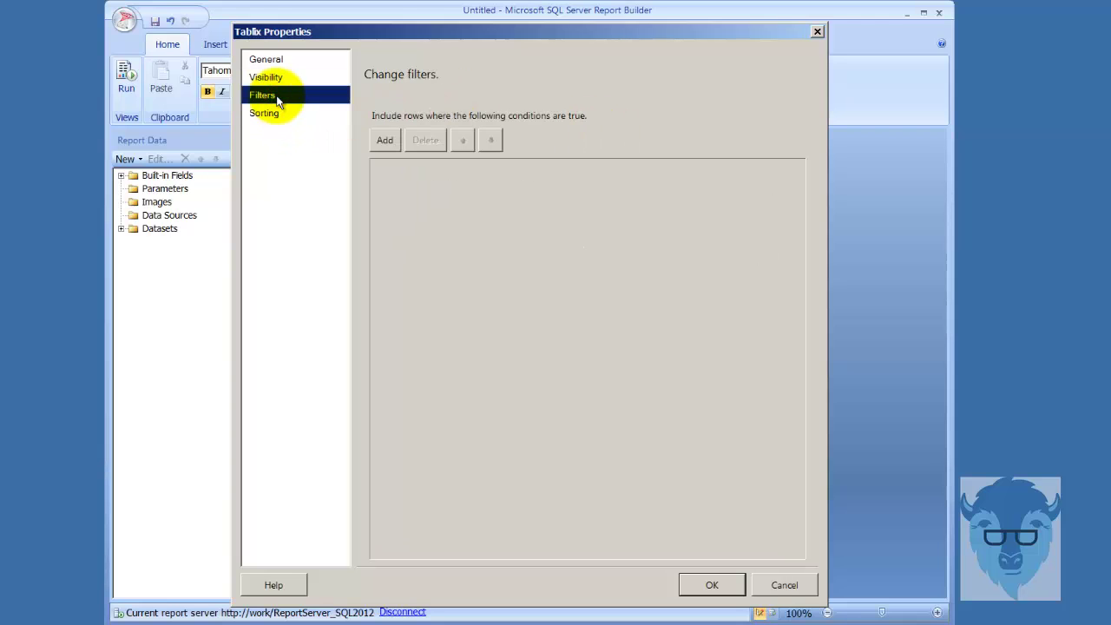
{"action": "left_click", "coordinate": [385, 137]}
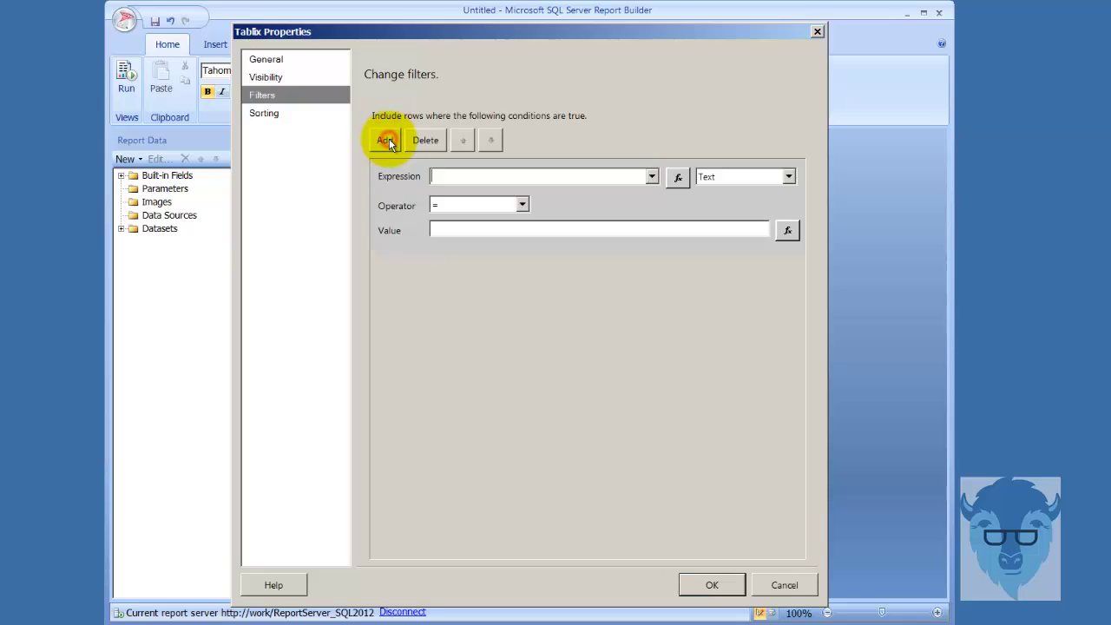
{"action": "left_click", "coordinate": [652, 176]}
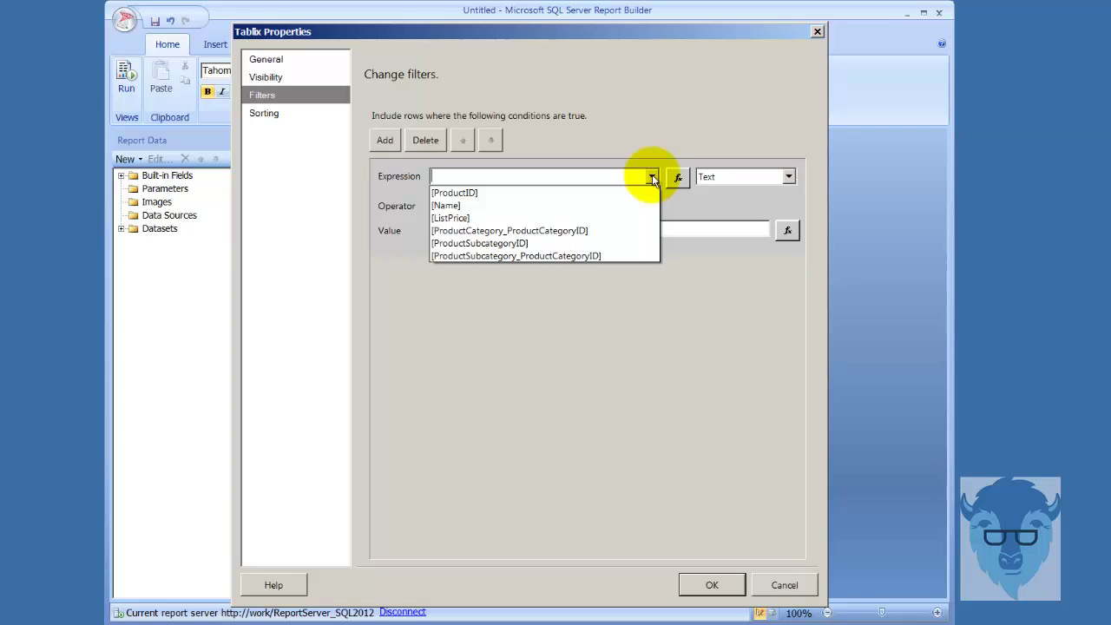
{"action": "left_click", "coordinate": [626, 243]}
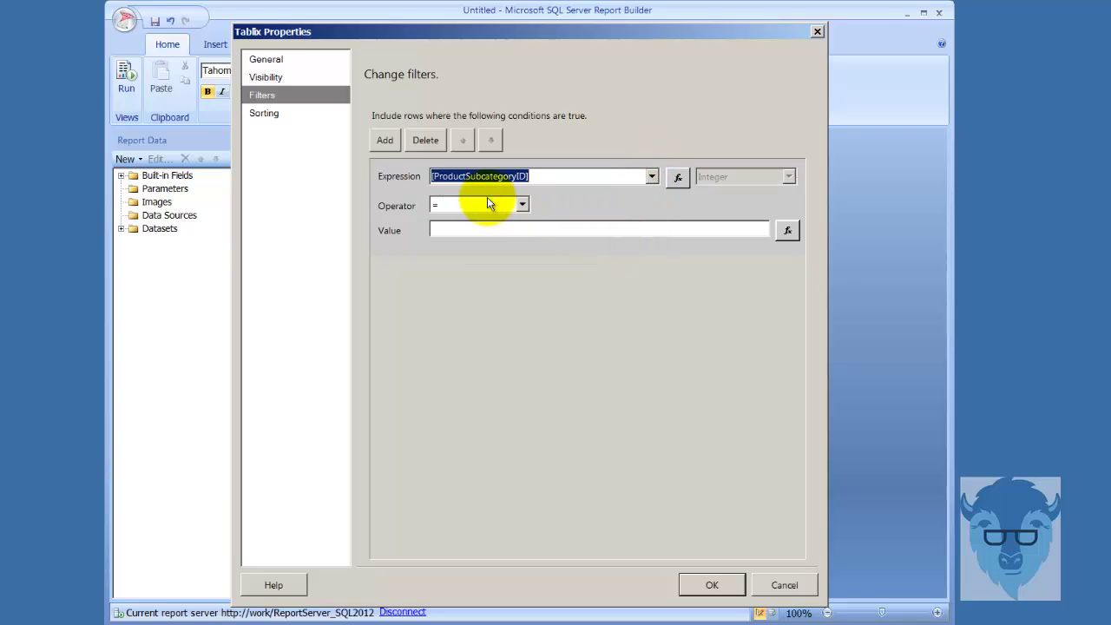
{"action": "left_click", "coordinate": [502, 225]}
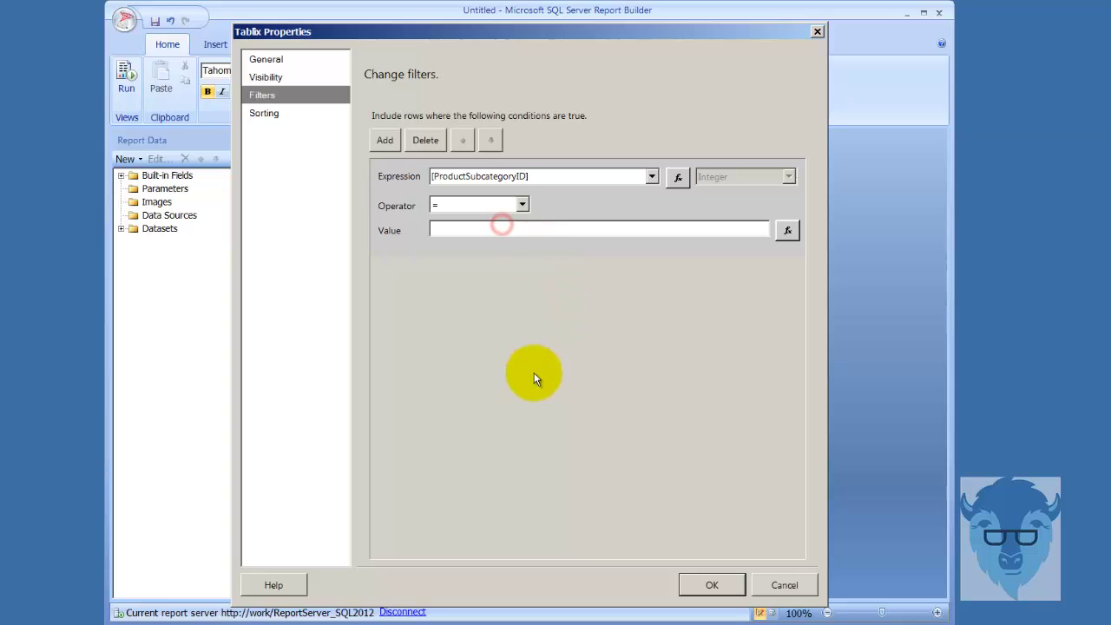
{"action": "type", "text": "1"}
{"action": "left_click", "coordinate": [712, 583]}
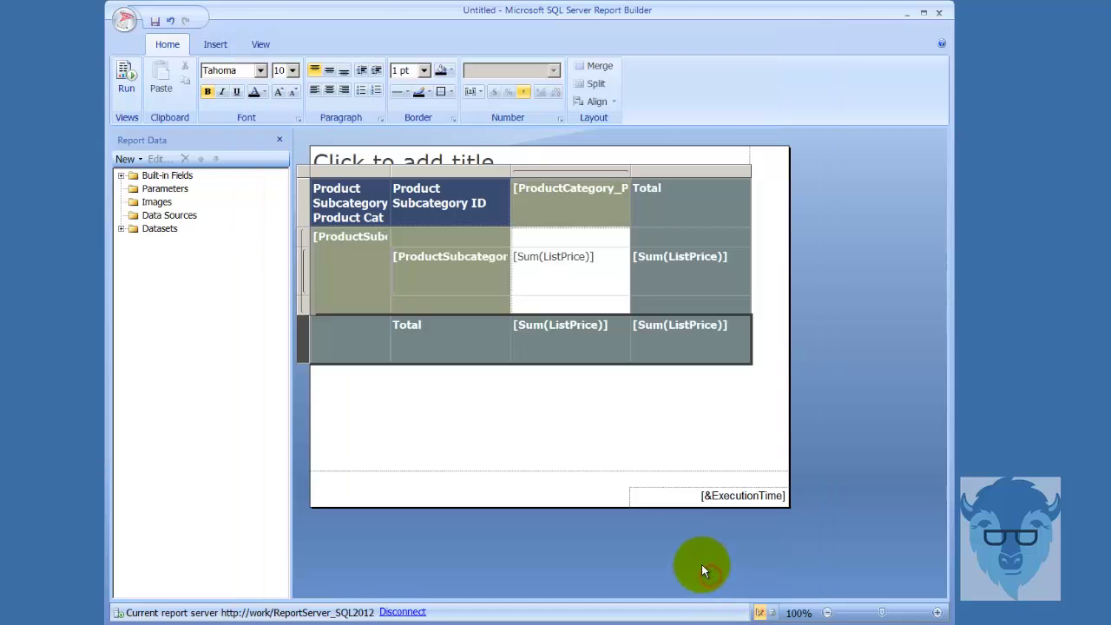
- Run the report to check the subcategory 1 total of $53,867.68, then return to Design
{"action": "left_click", "coordinate": [126, 78]}
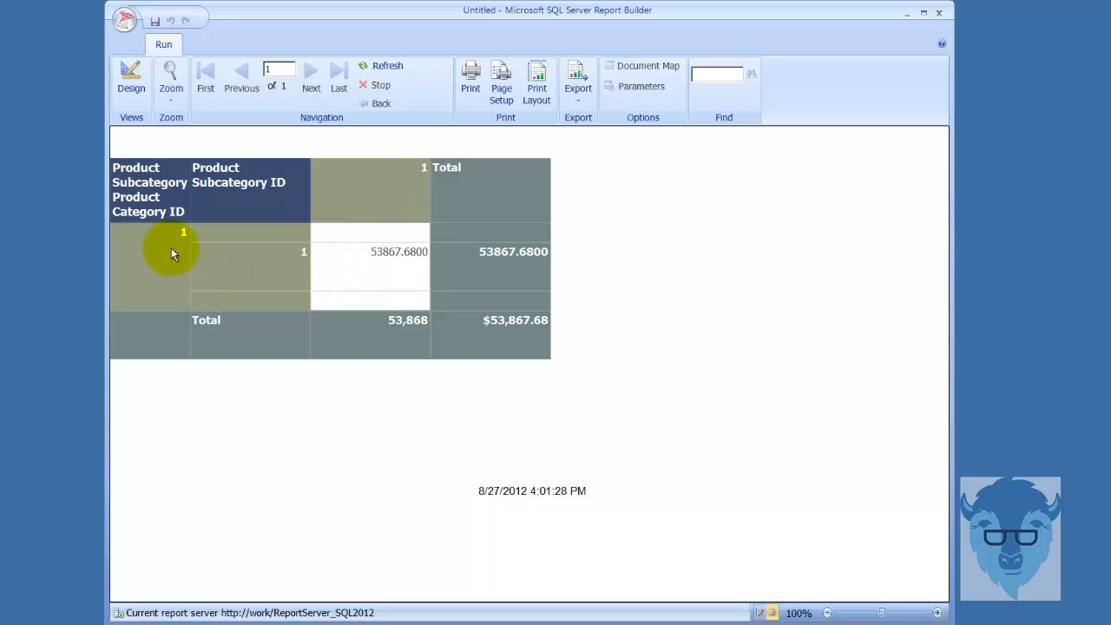
{"action": "left_click", "coordinate": [131, 76]}
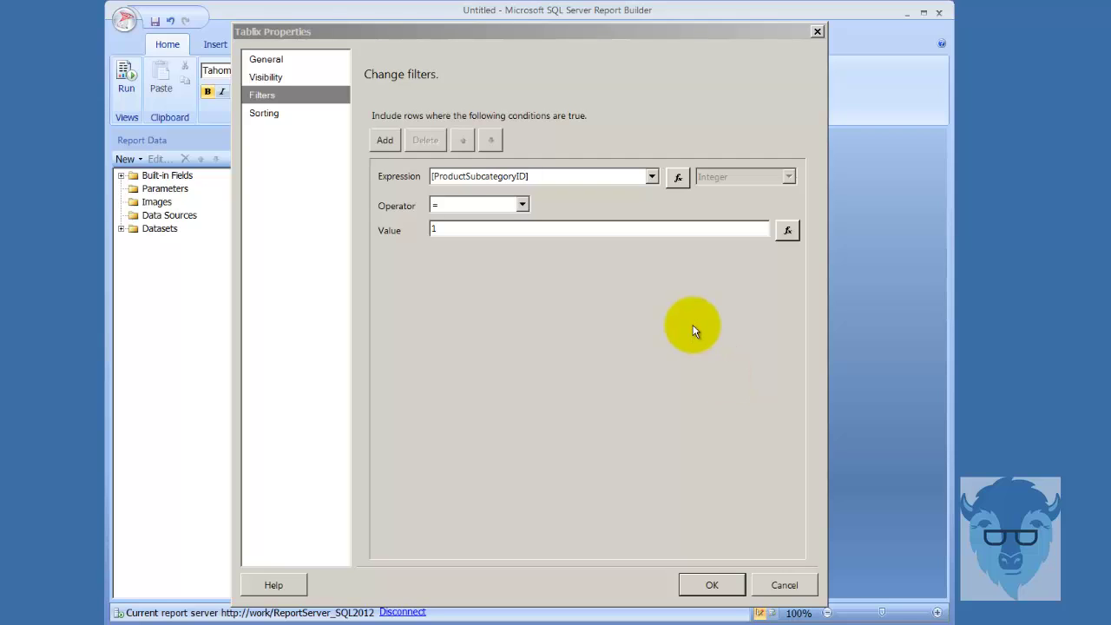
- Delete the ProductSubcategoryID filter and add a trial A to Z sort on [ProductID]
{"action": "left_click", "coordinate": [565, 175]}
{"action": "left_click", "coordinate": [428, 140]}
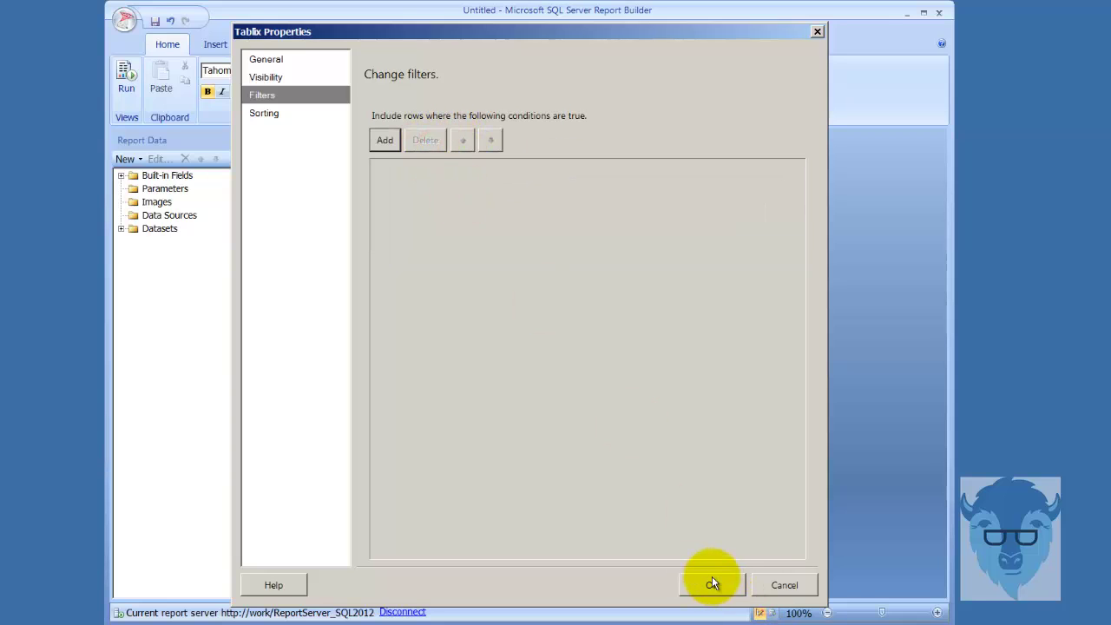
{"action": "left_click", "coordinate": [261, 116]}
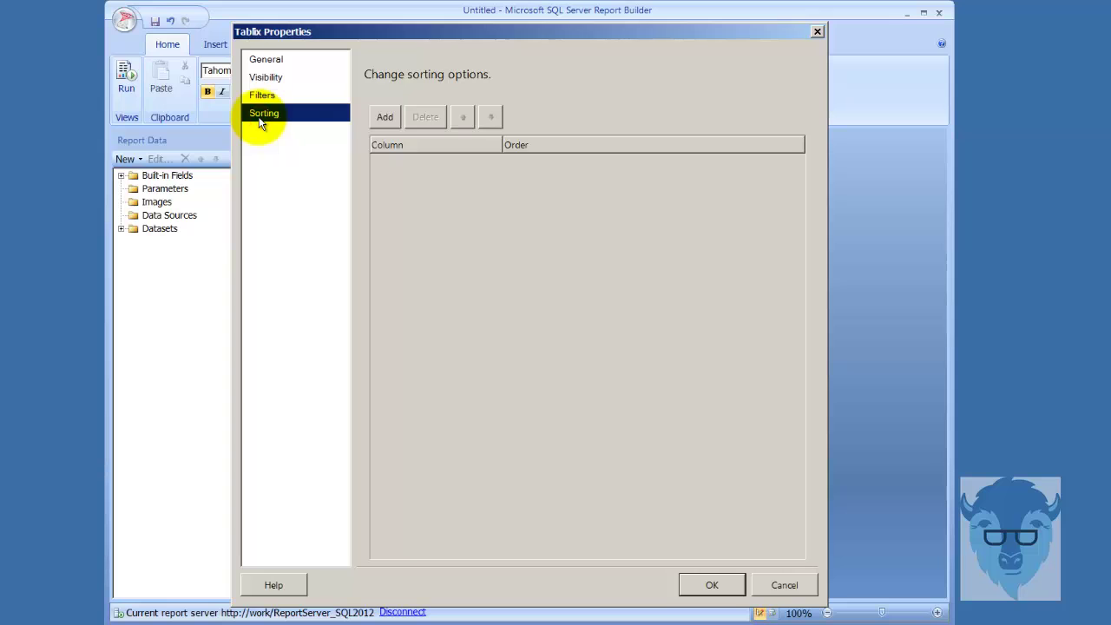
{"action": "left_click", "coordinate": [387, 116]}
{"action": "left_click", "coordinate": [678, 167]}
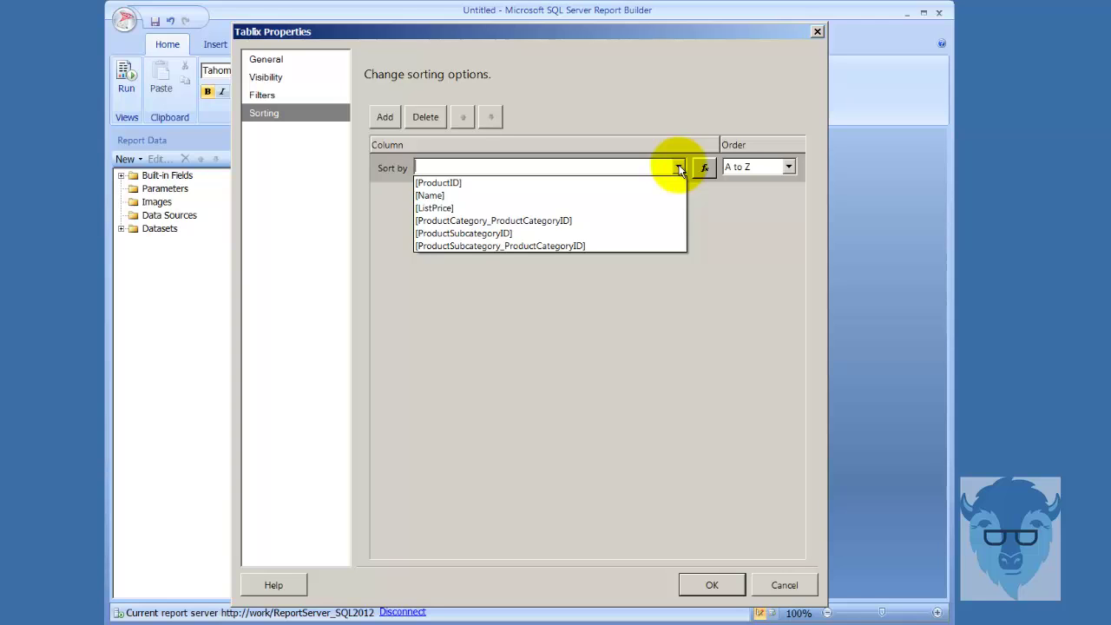
{"action": "left_click", "coordinate": [672, 184]}
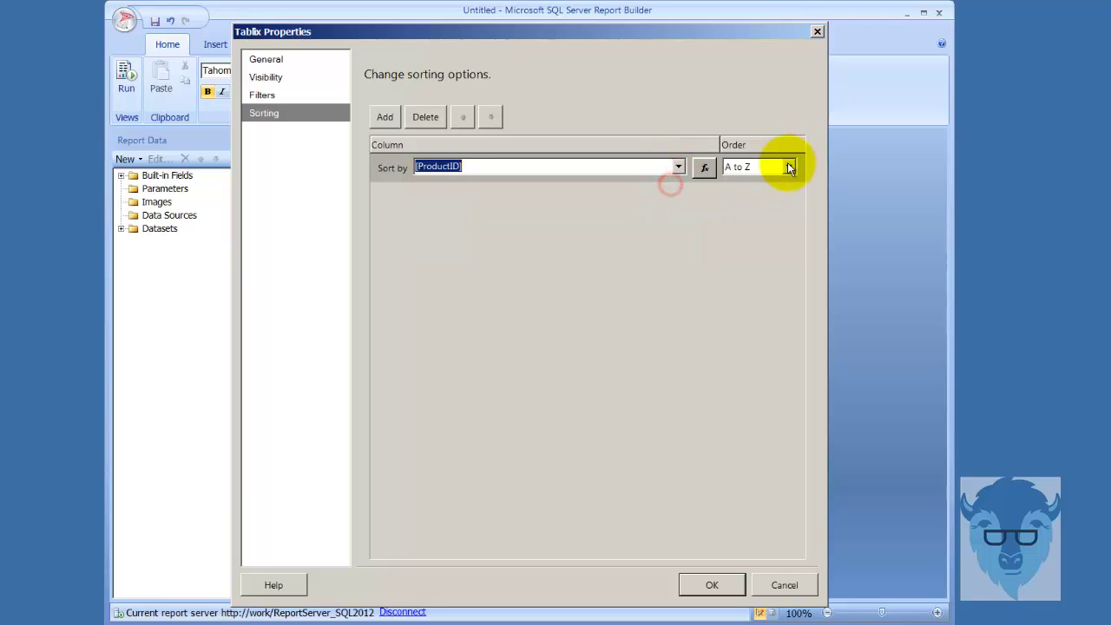
- Inspect the ProductID sort expression, then cancel the matrix property changes
{"action": "left_click", "coordinate": [704, 167]}
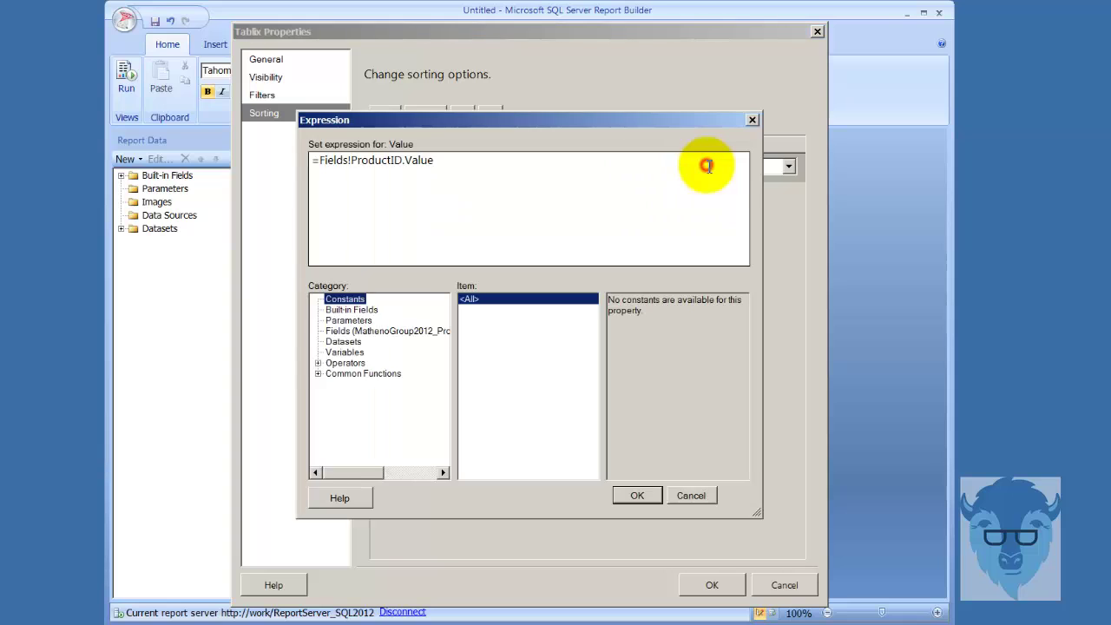
{"action": "left_click", "coordinate": [708, 500]}
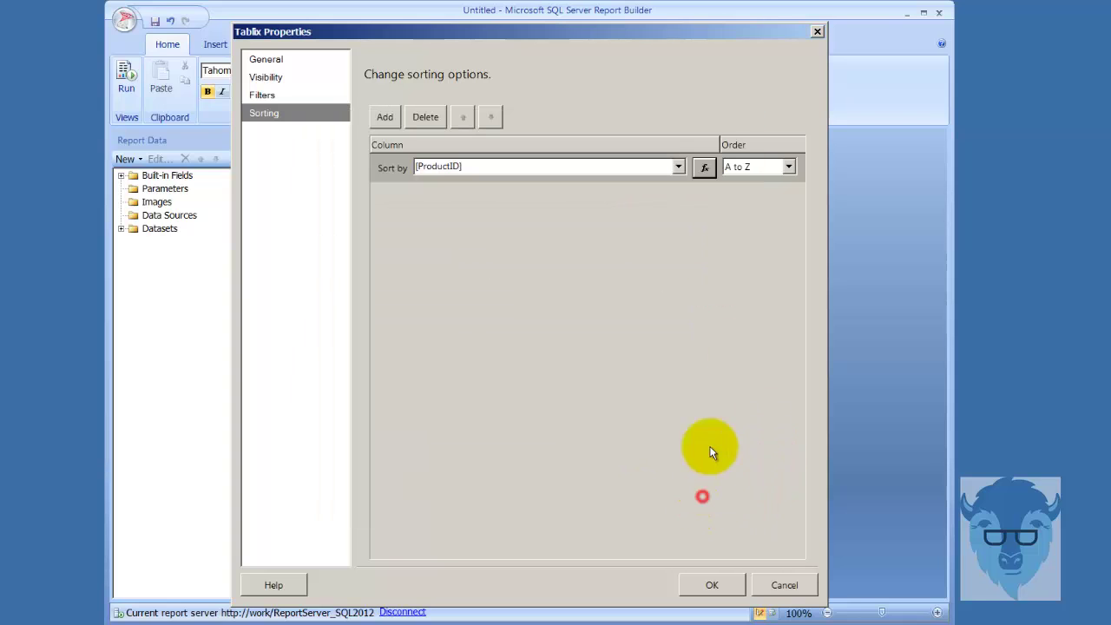
{"action": "left_click", "coordinate": [704, 165]}
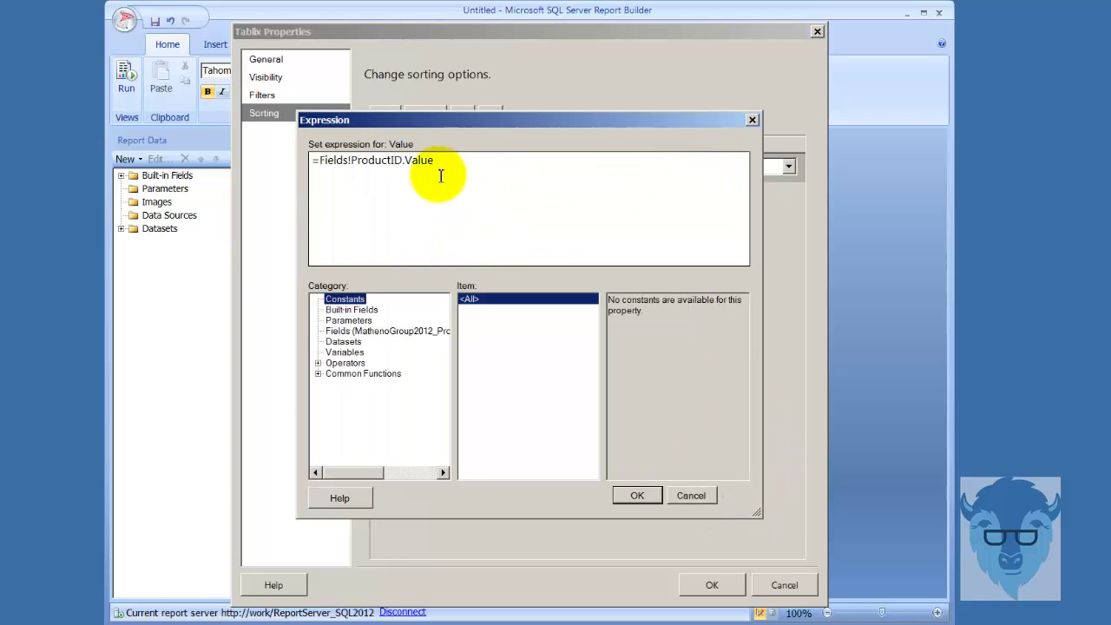
{"action": "left_click", "coordinate": [691, 496]}
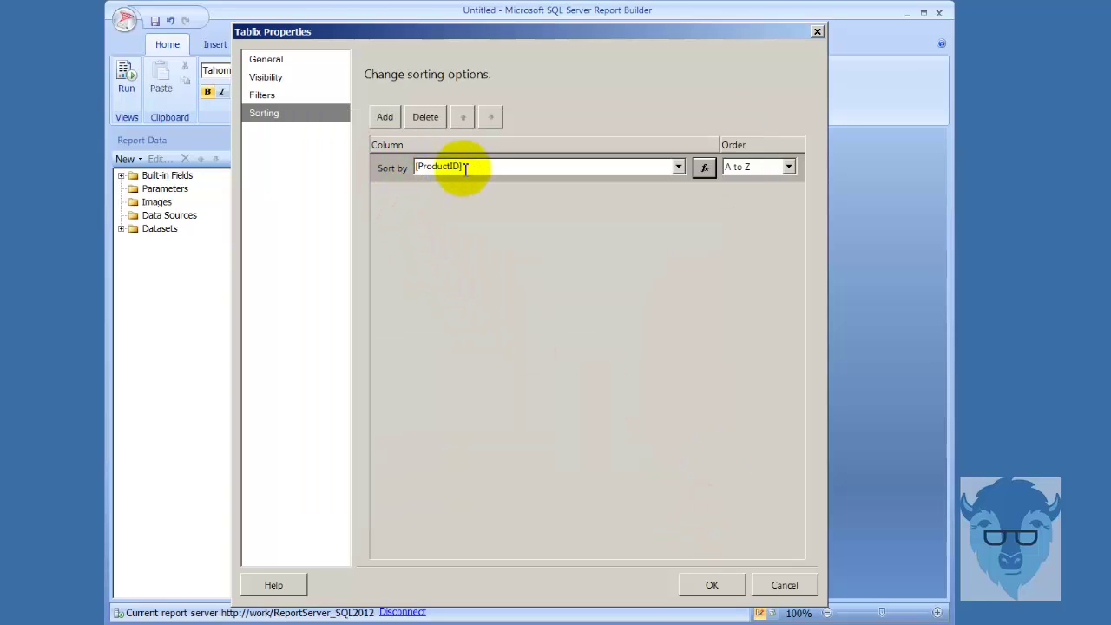
{"action": "left_click", "coordinate": [784, 584]}
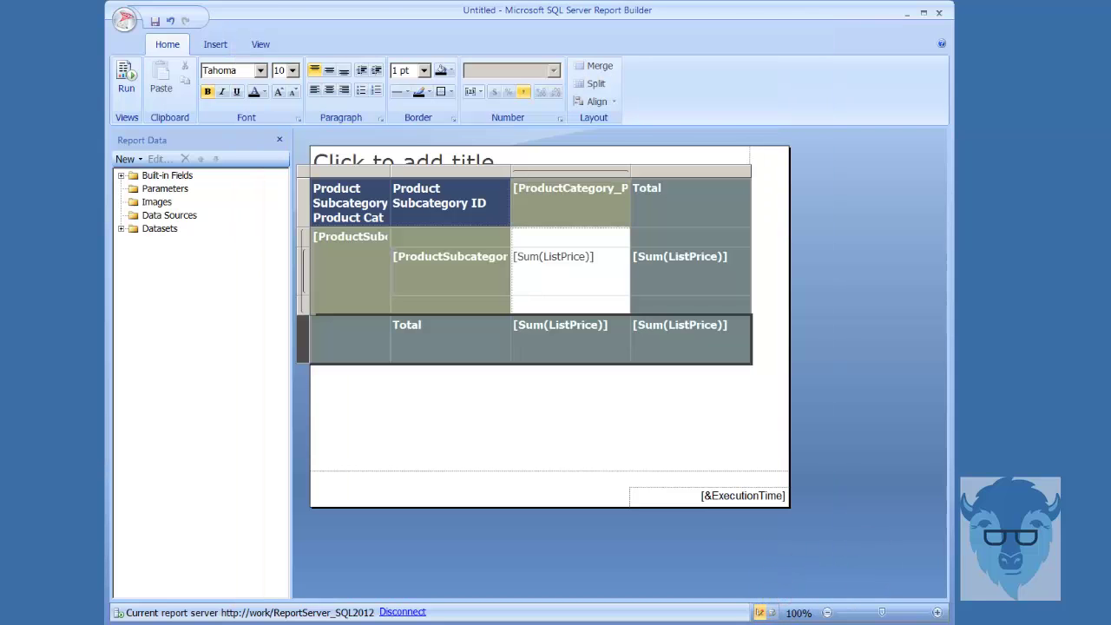
- Add a [ProductID] child column group under the product category, showing detail data
{"action": "right_click", "coordinate": [571, 171]}
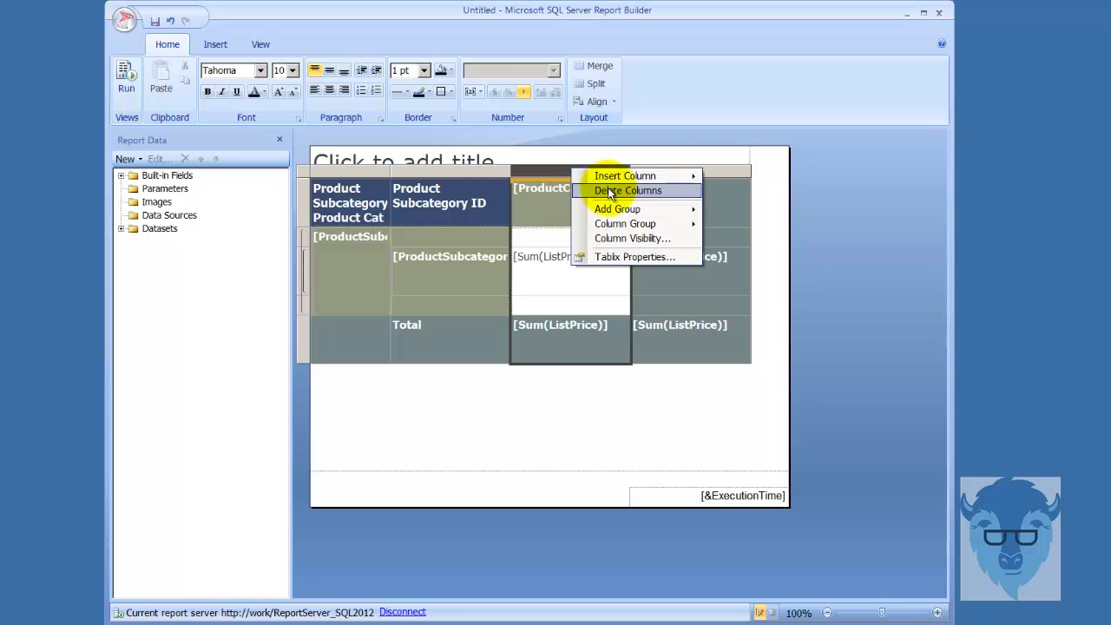
{"action": "mouse_move", "coordinate": [644, 212]}
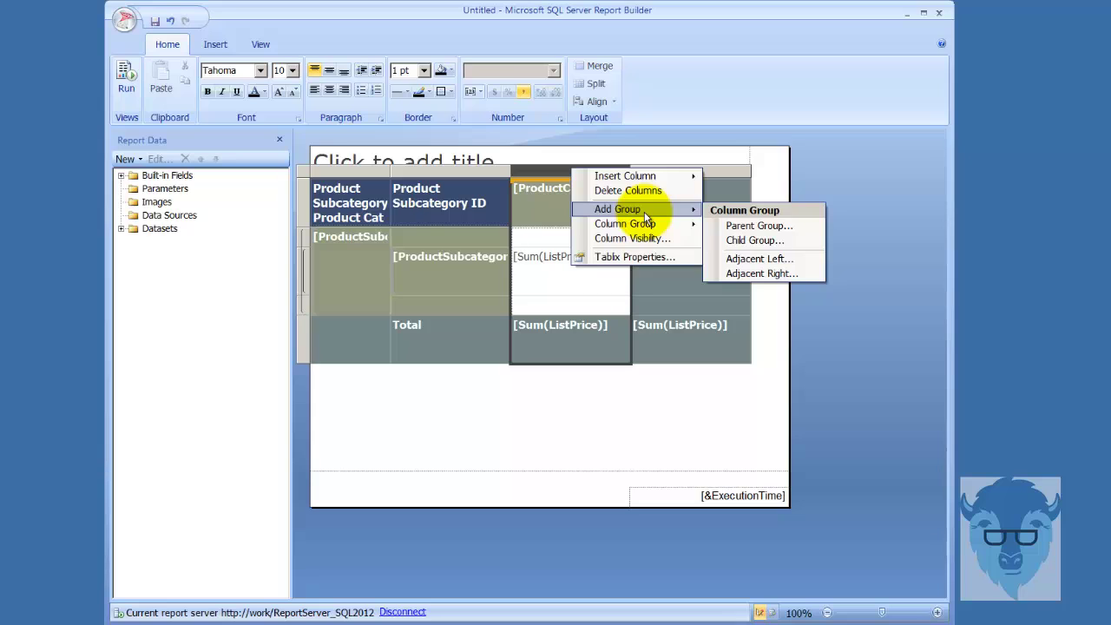
{"action": "left_click", "coordinate": [786, 238]}
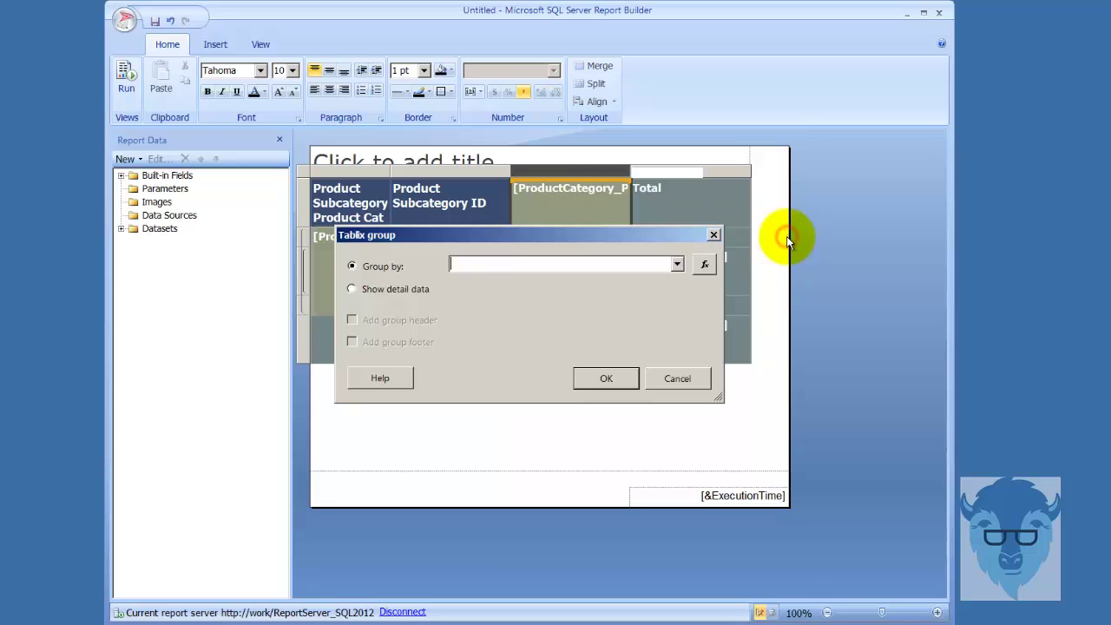
{"action": "left_click", "coordinate": [676, 264]}
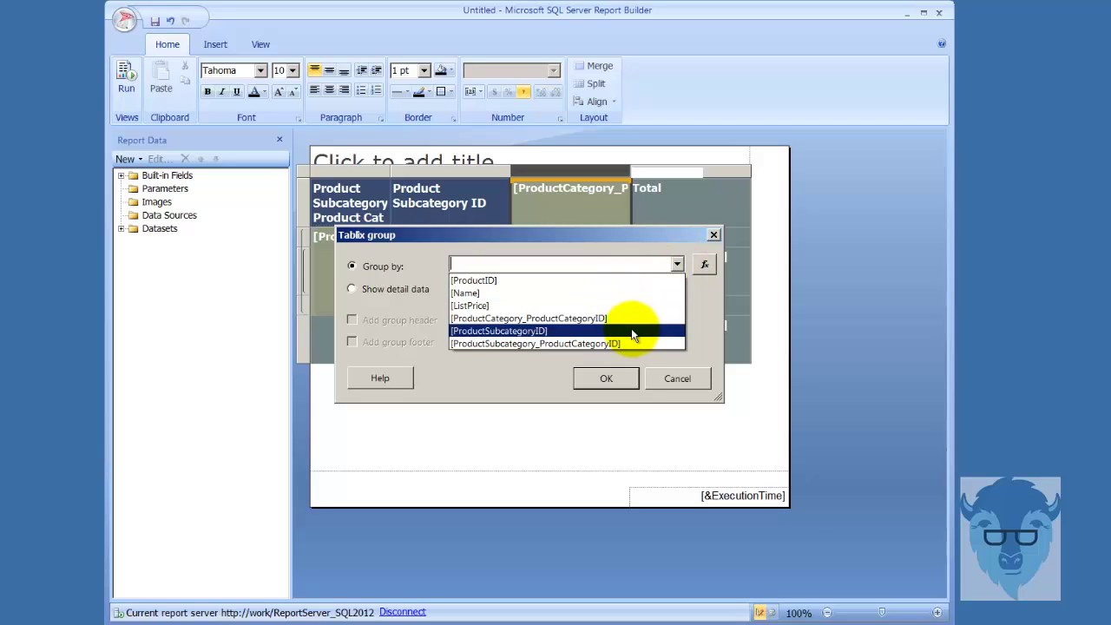
{"action": "left_click", "coordinate": [570, 280]}
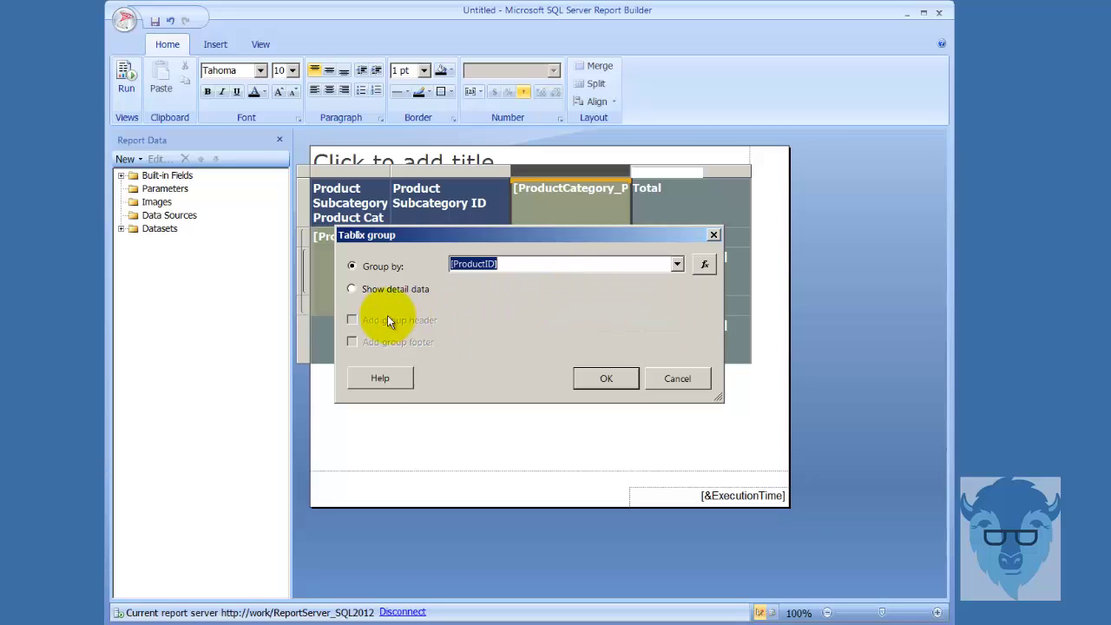
{"action": "left_click", "coordinate": [378, 291]}
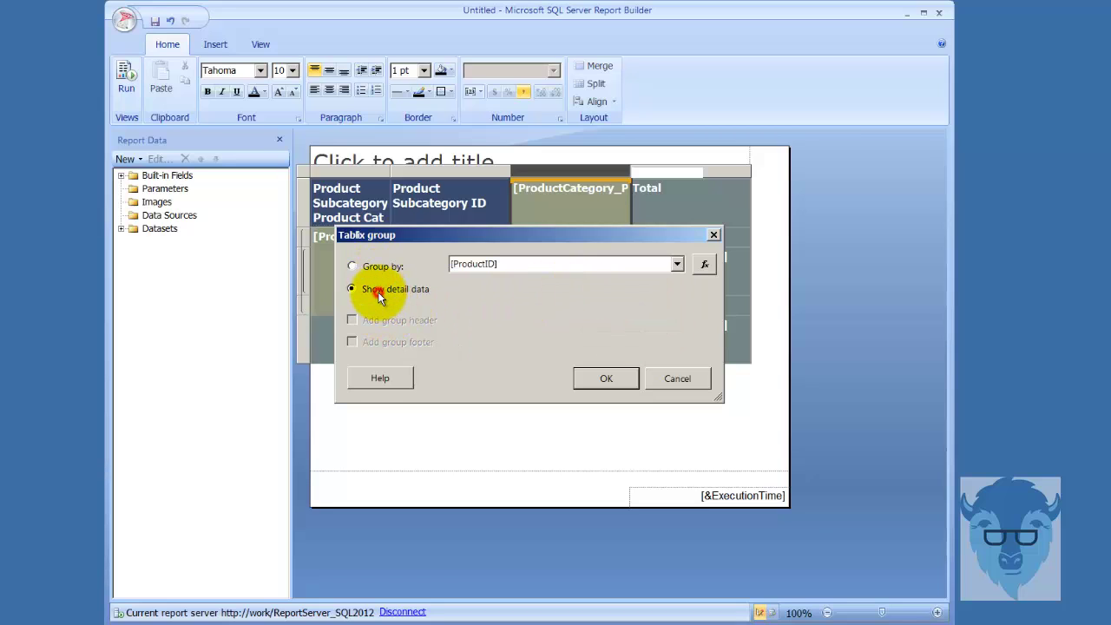
{"action": "left_click", "coordinate": [607, 379]}
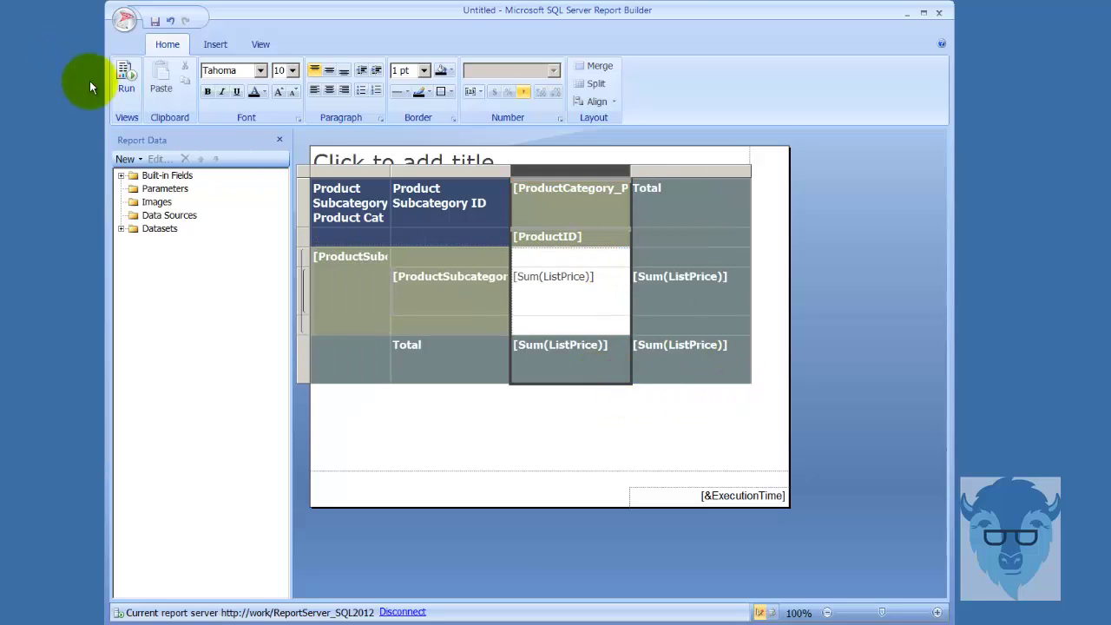
{"action": "left_click", "coordinate": [124, 86]}
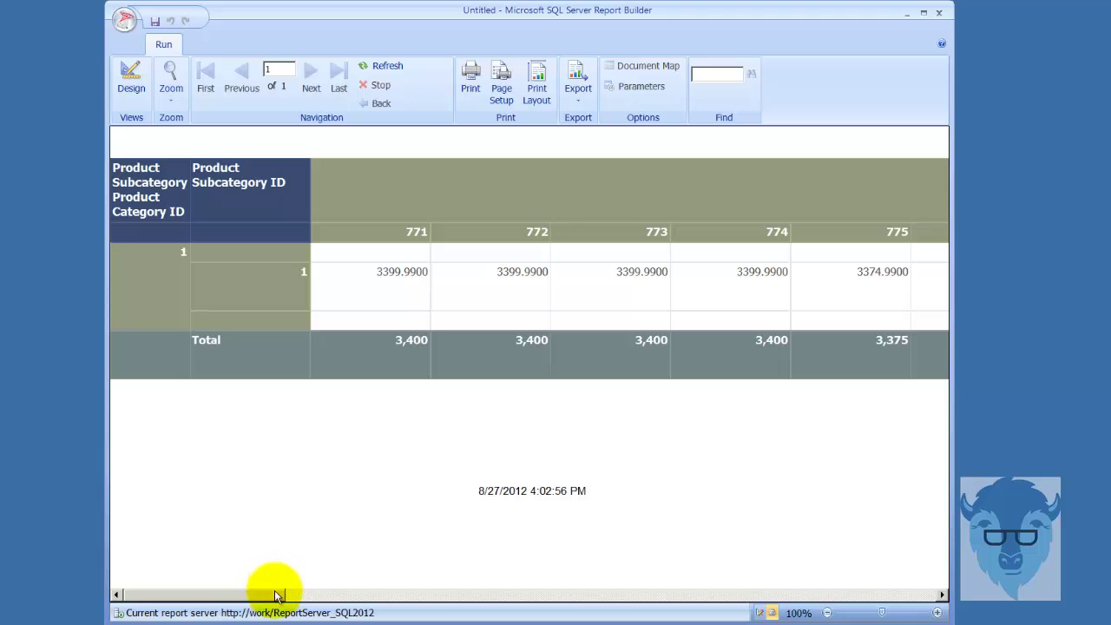
{"action": "left_click_drag", "start_coordinate": [274, 598], "coordinate": [249, 544]}
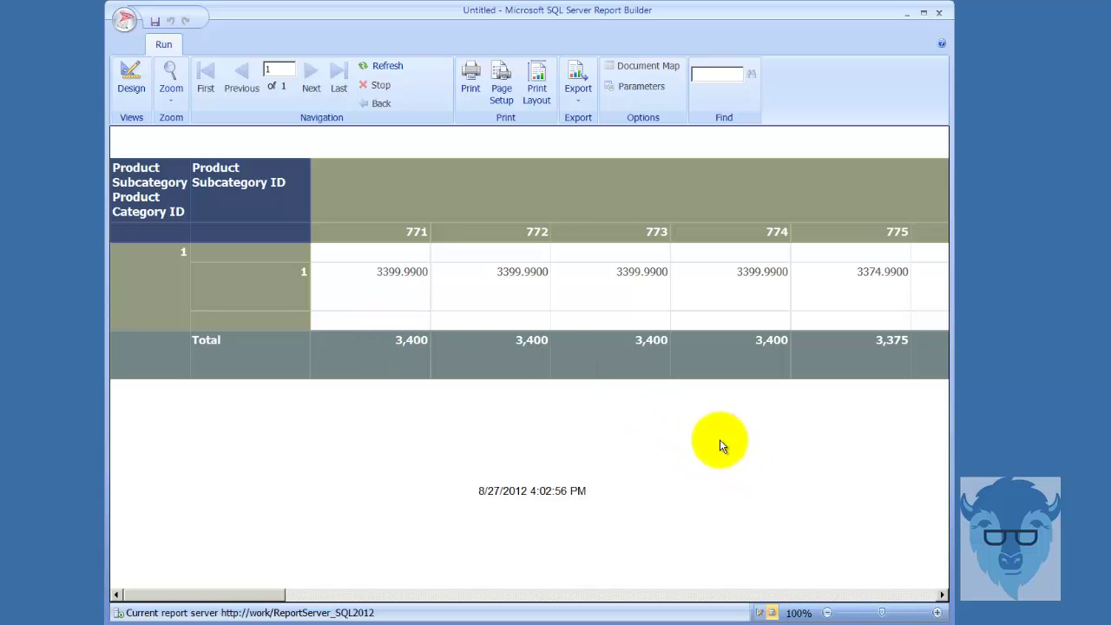
{"action": "left_click", "coordinate": [130, 76]}
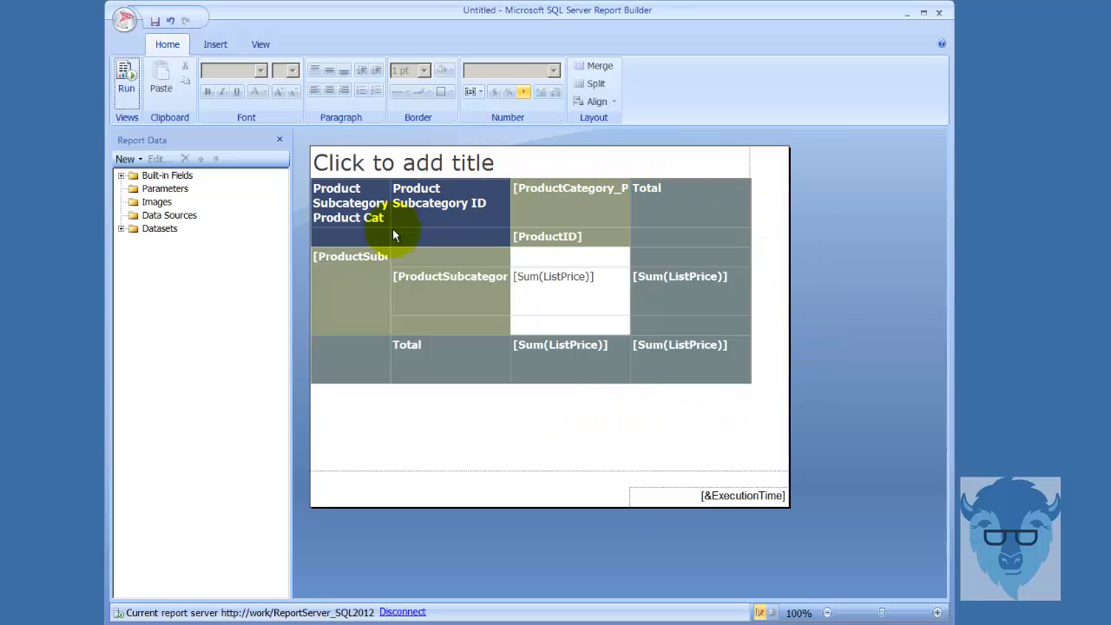
{"action": "double_click", "coordinate": [441, 286]}
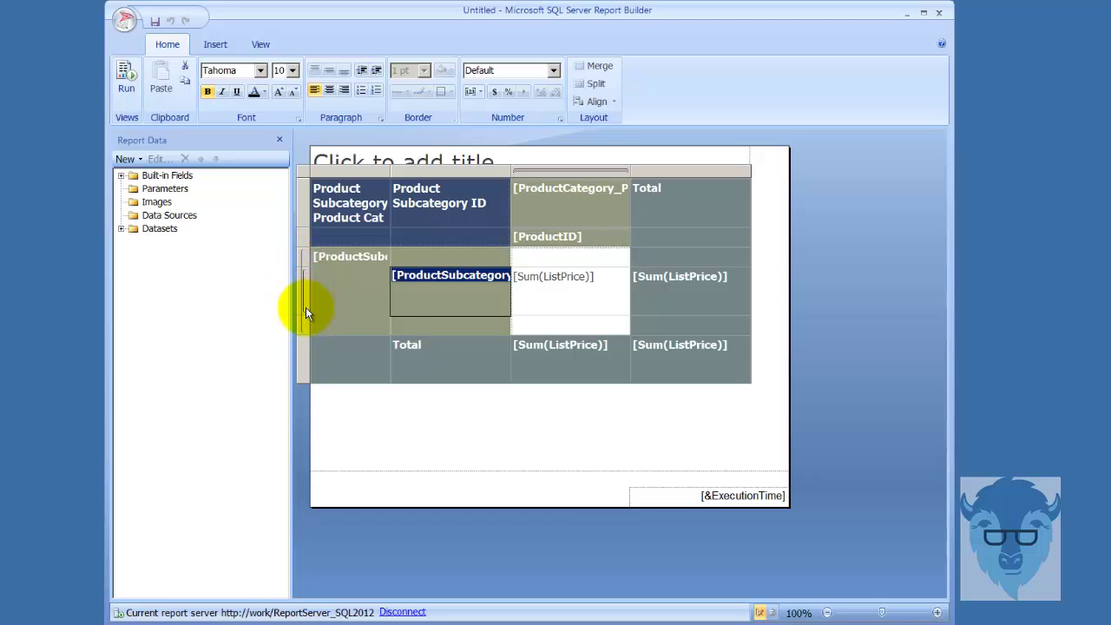
{"action": "right_click", "coordinate": [428, 280]}
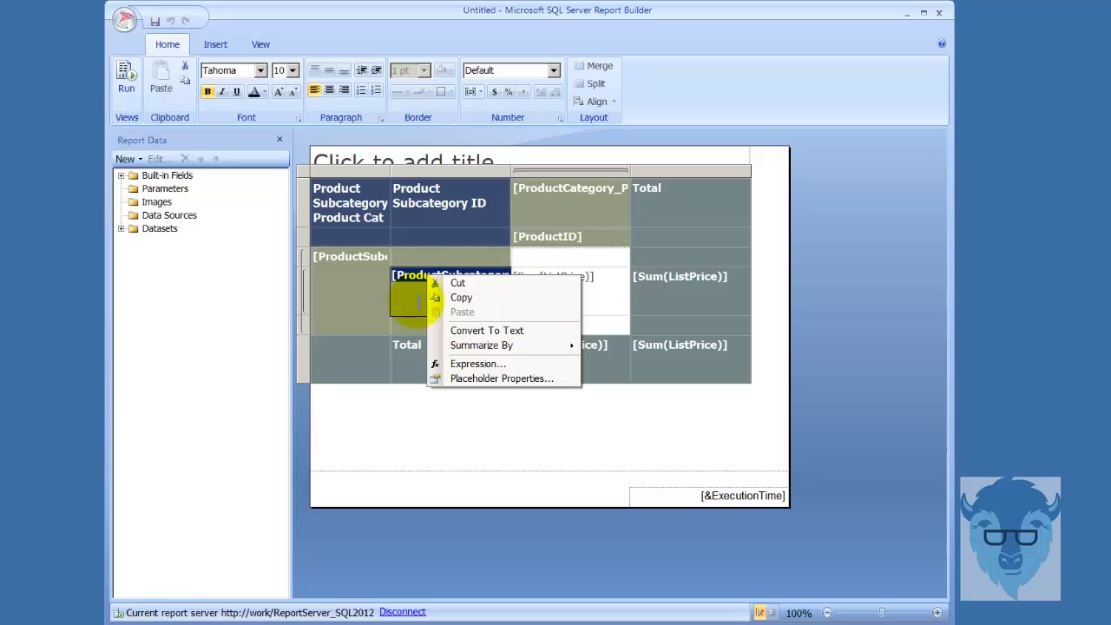
{"action": "mouse_move", "coordinate": [508, 347]}
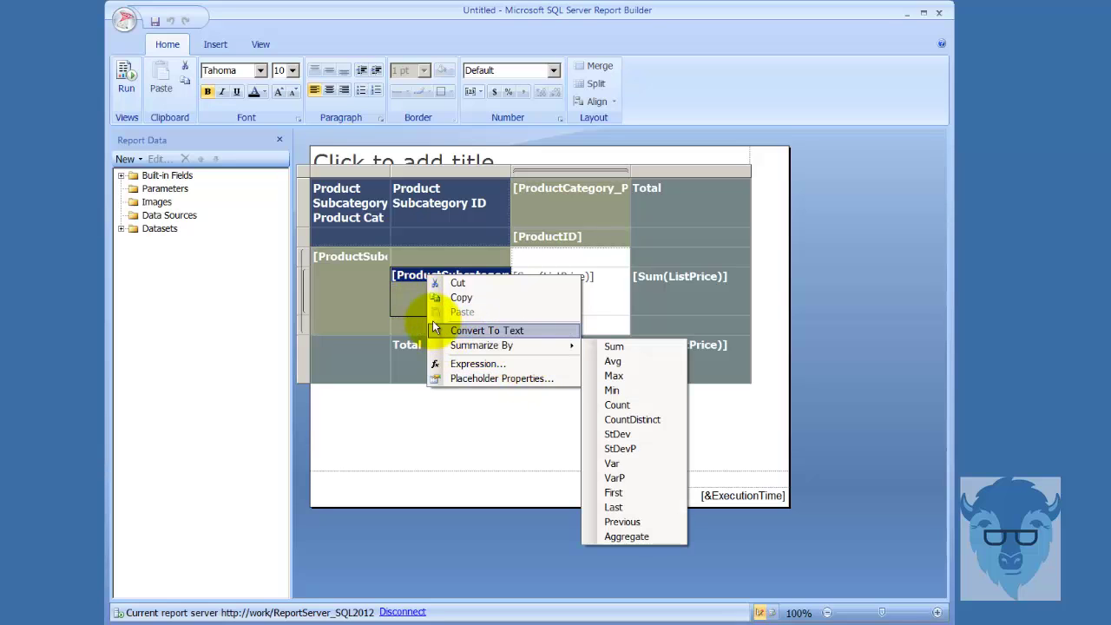
{"action": "left_click", "coordinate": [407, 301]}
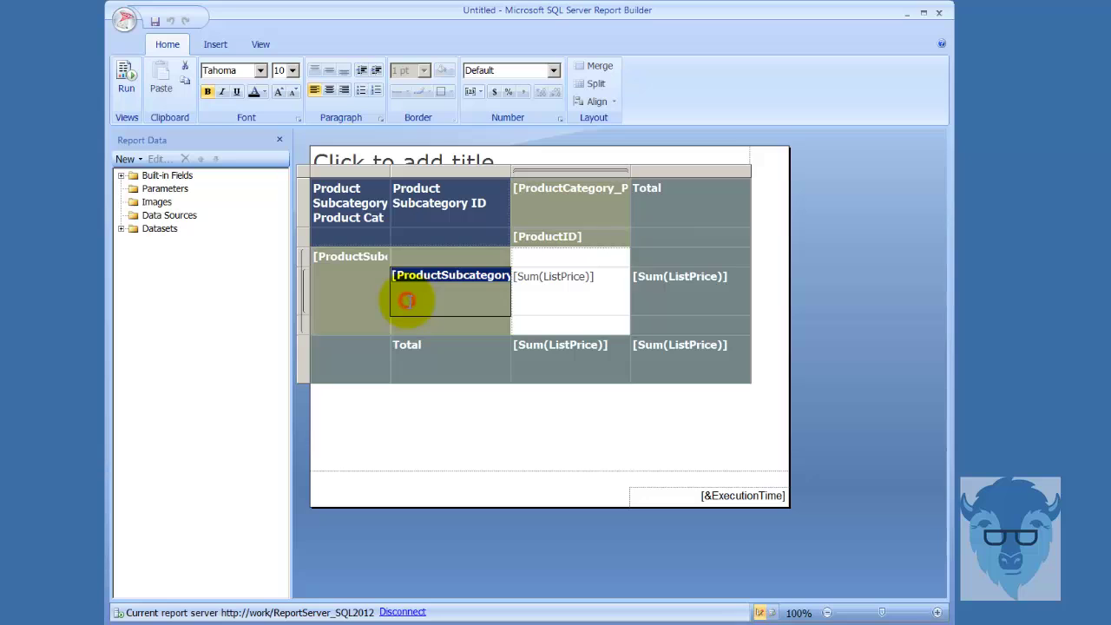
{"action": "left_click", "coordinate": [556, 299]}
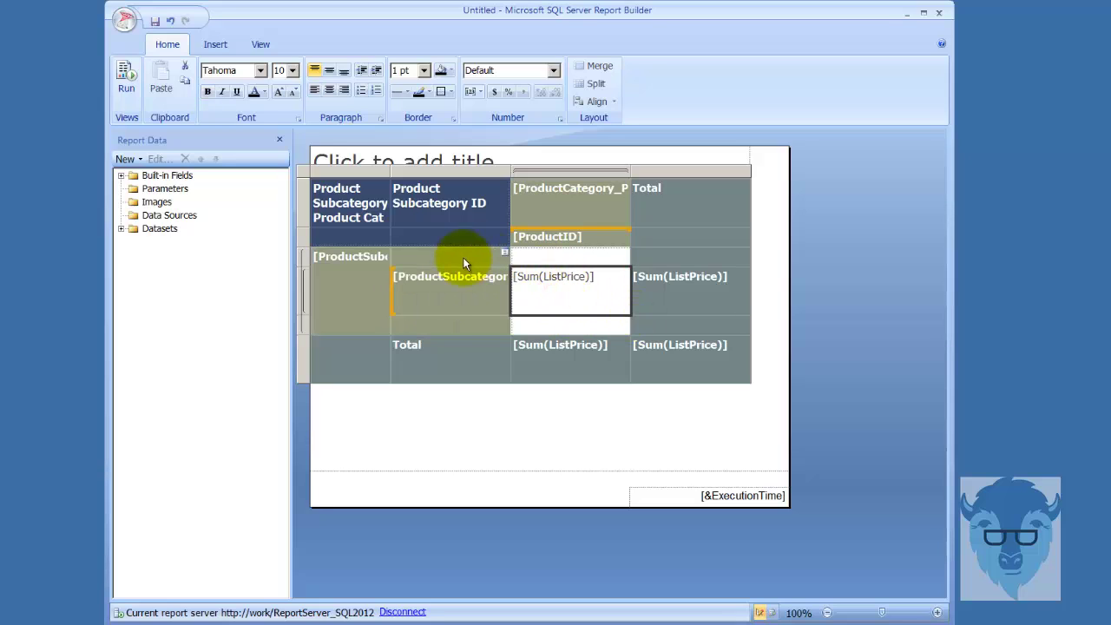
{"action": "left_click", "coordinate": [418, 330]}
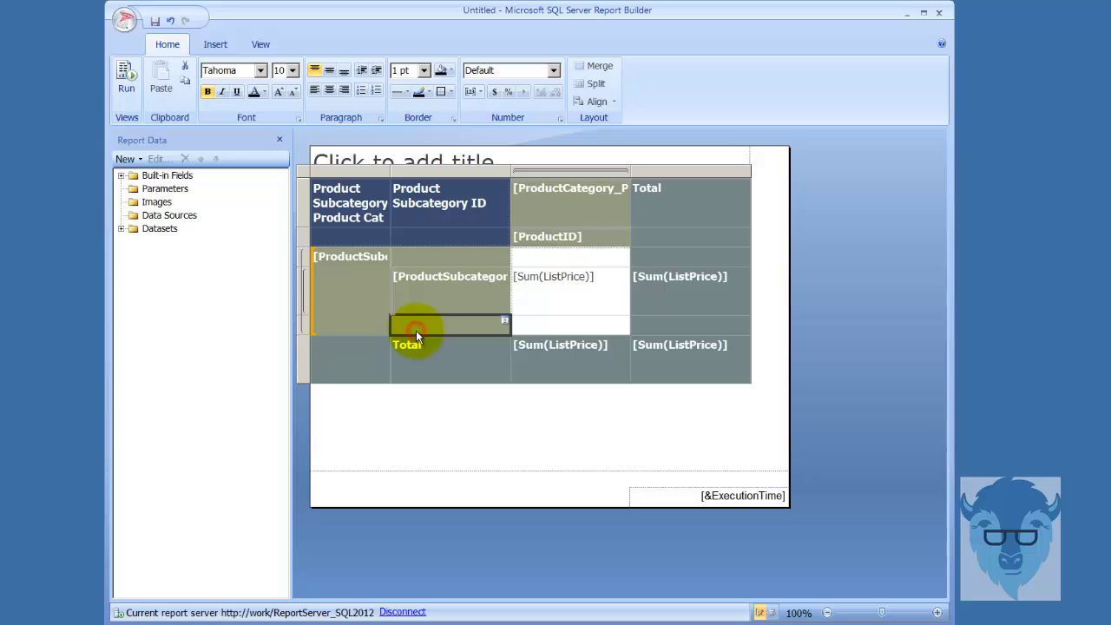
{"action": "left_click", "coordinate": [431, 254]}
{"action": "left_click", "coordinate": [448, 299]}
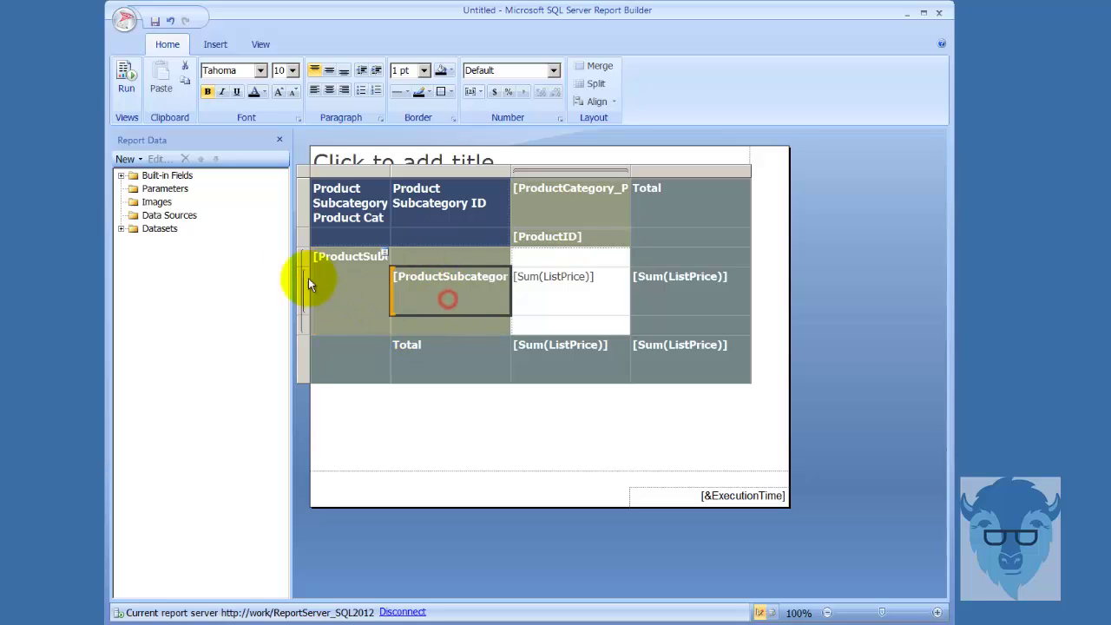
{"action": "left_click", "coordinate": [406, 254]}
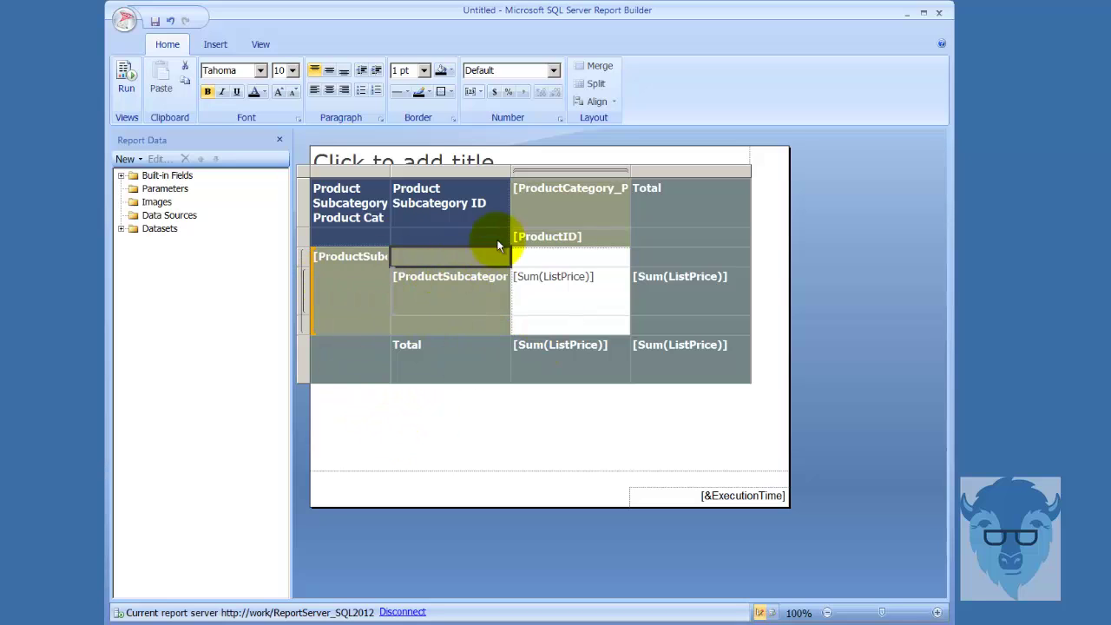
{"action": "left_click", "coordinate": [562, 184]}
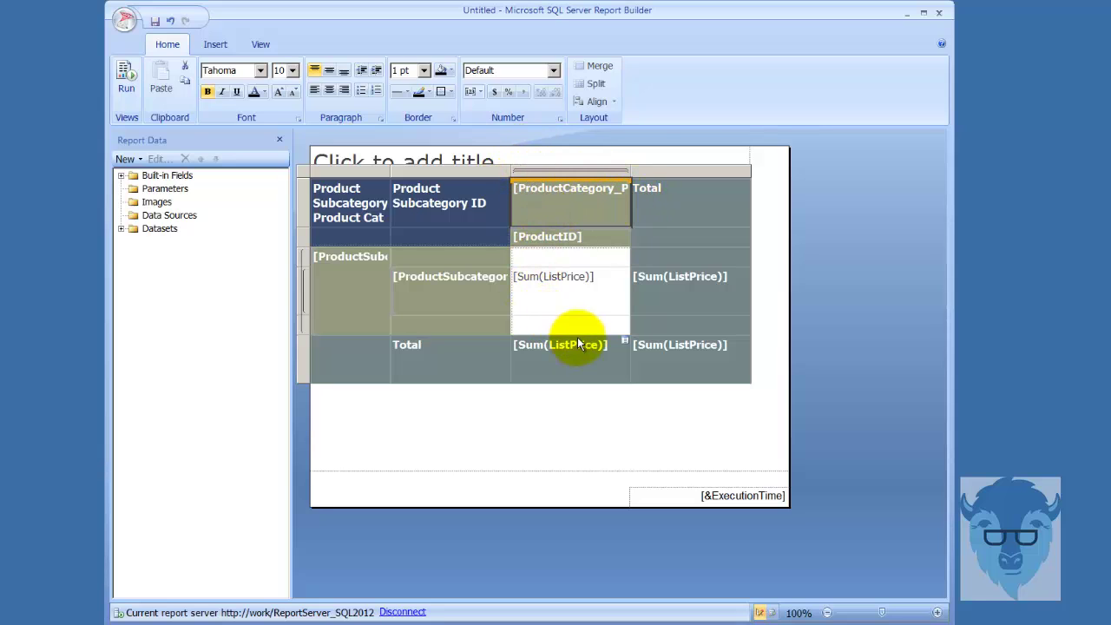
{"action": "left_click", "coordinate": [535, 305]}
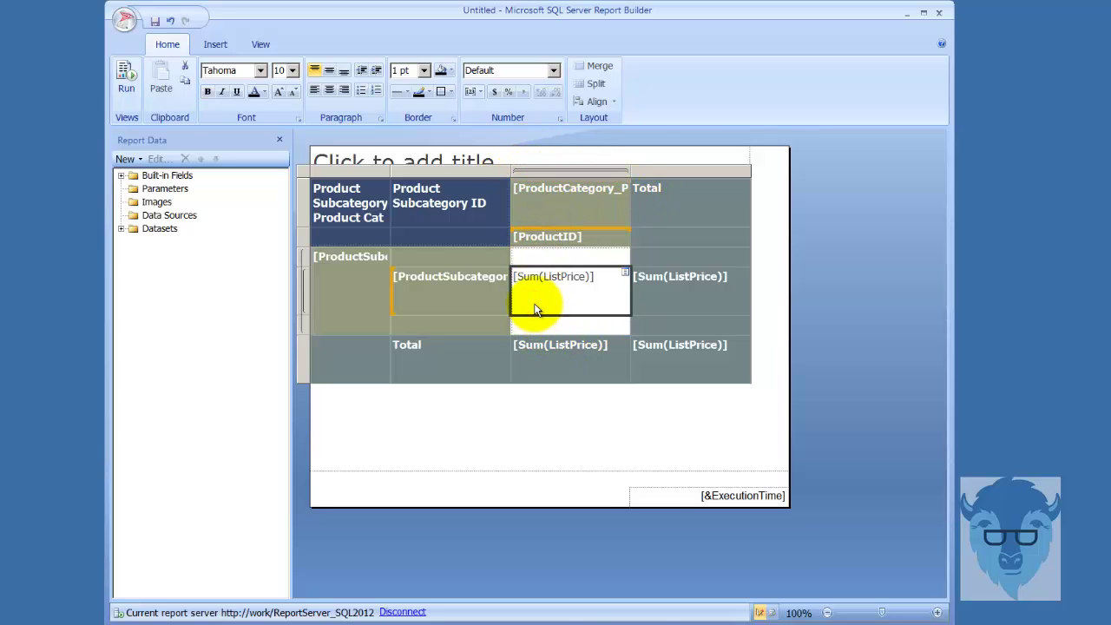
- Format the Sum(ListPrice) cell as Currency with 0 decimals and a 1000 separator
{"action": "right_click", "coordinate": [535, 309]}
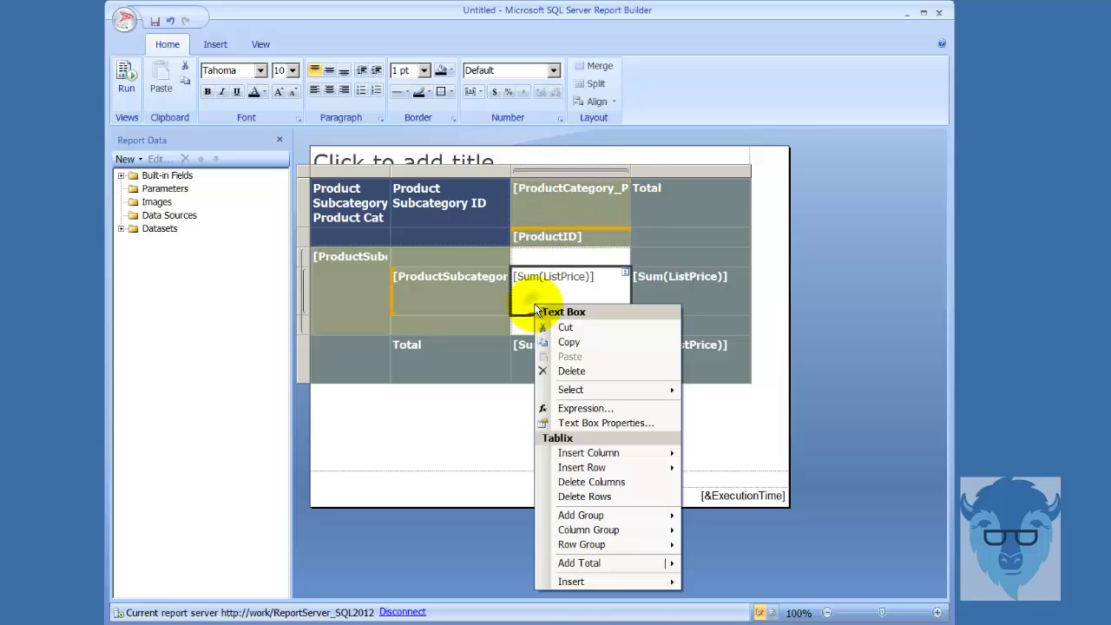
{"action": "left_click", "coordinate": [629, 421]}
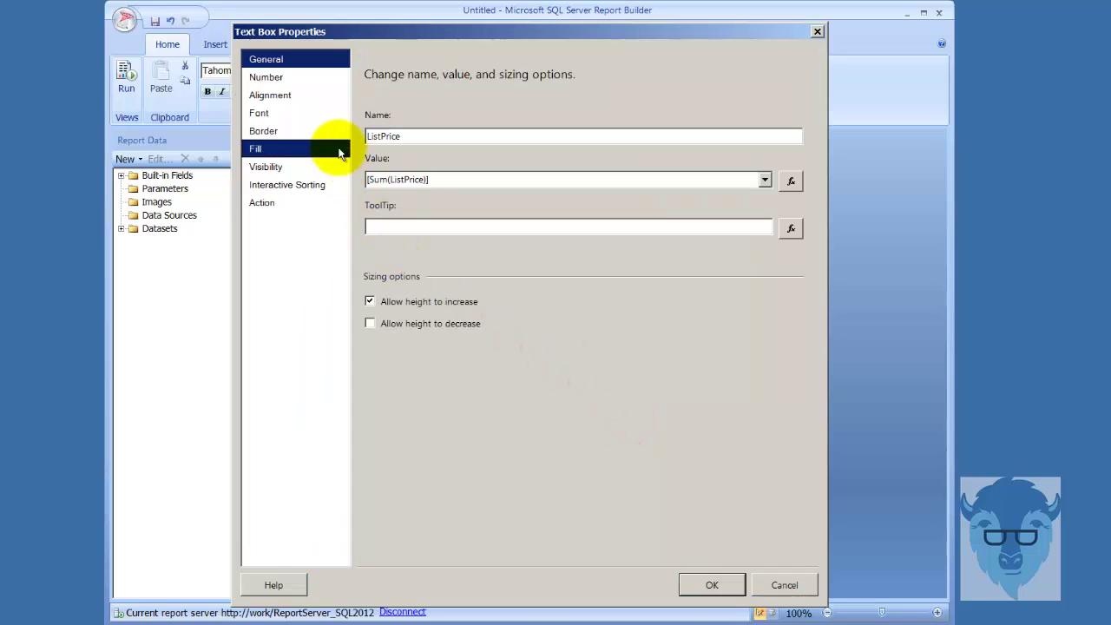
{"action": "left_click", "coordinate": [295, 78]}
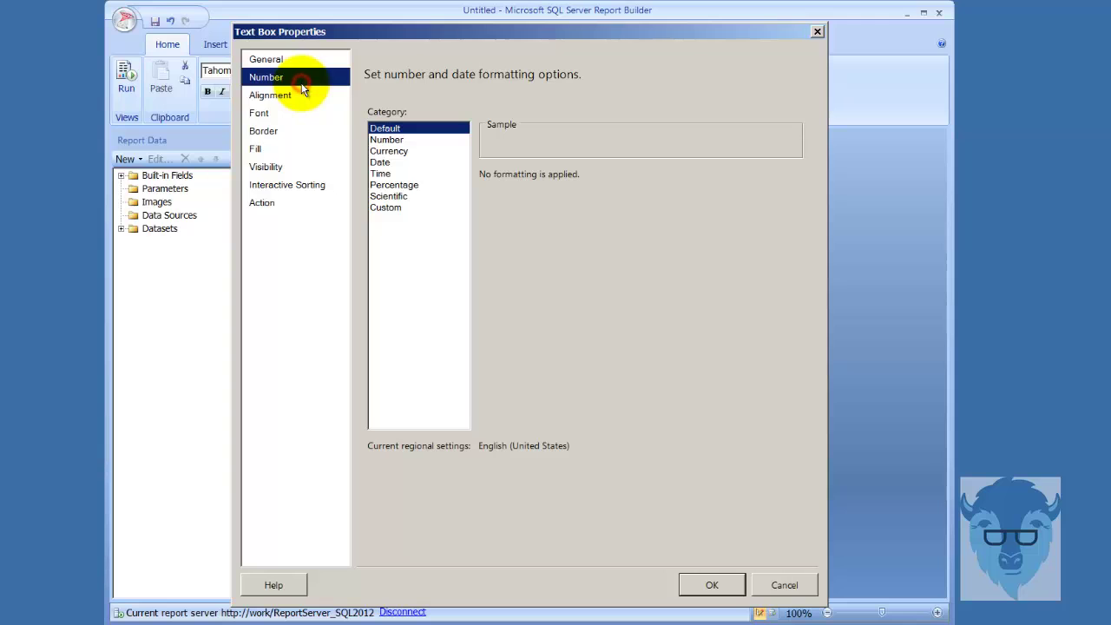
{"action": "left_click", "coordinate": [388, 152]}
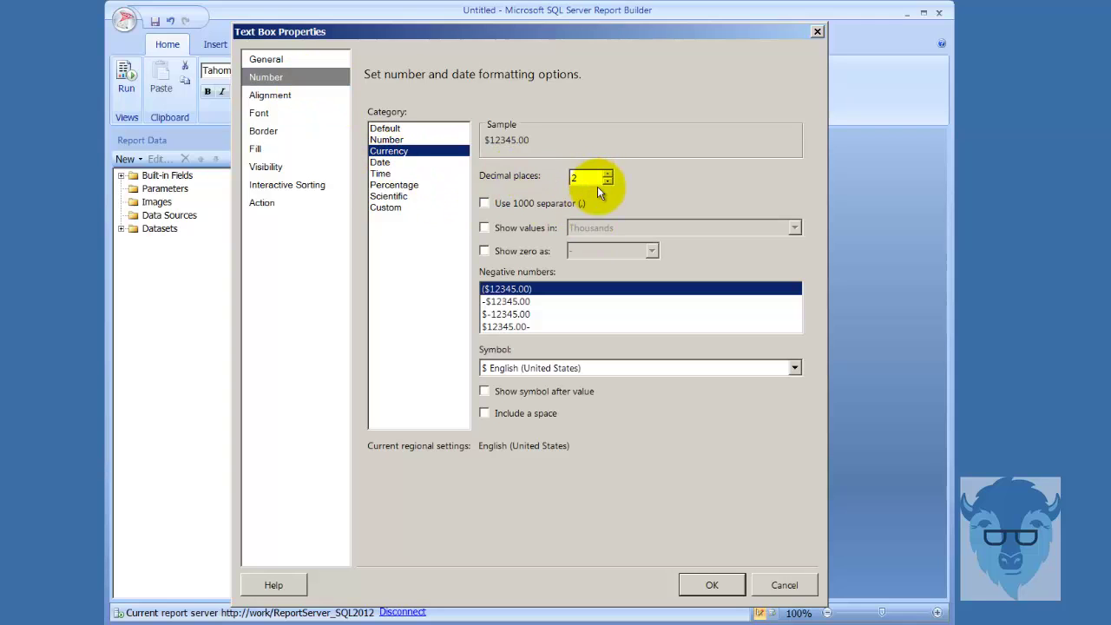
{"action": "left_click", "coordinate": [606, 181]}
{"action": "left_click", "coordinate": [607, 182]}
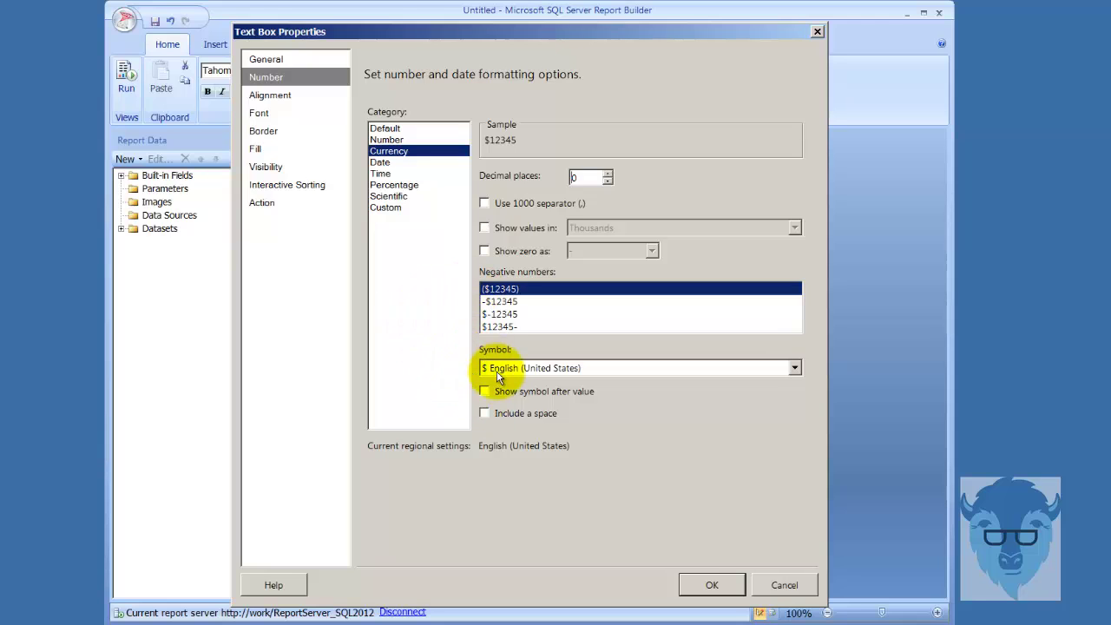
{"action": "left_click", "coordinate": [484, 204]}
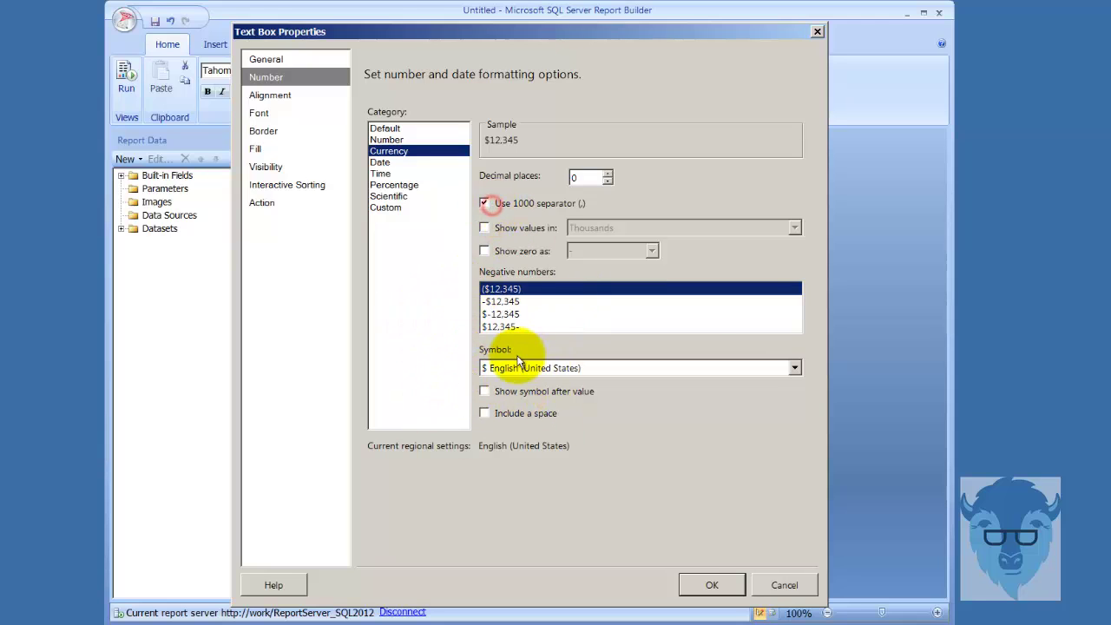
{"action": "left_click", "coordinate": [710, 585]}
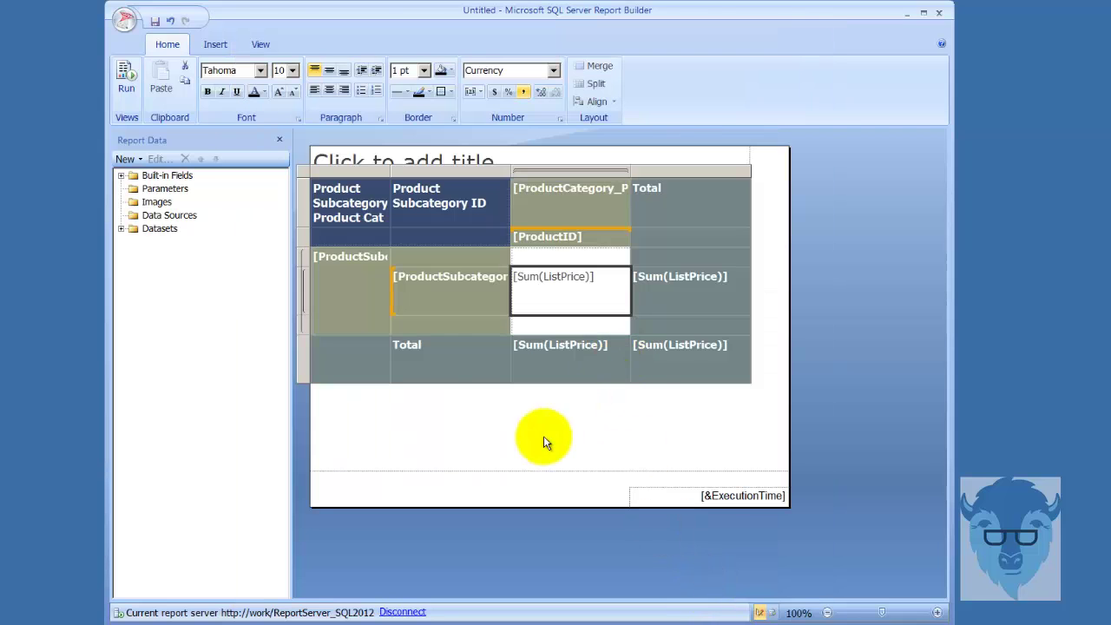
{"action": "left_click", "coordinate": [123, 75]}
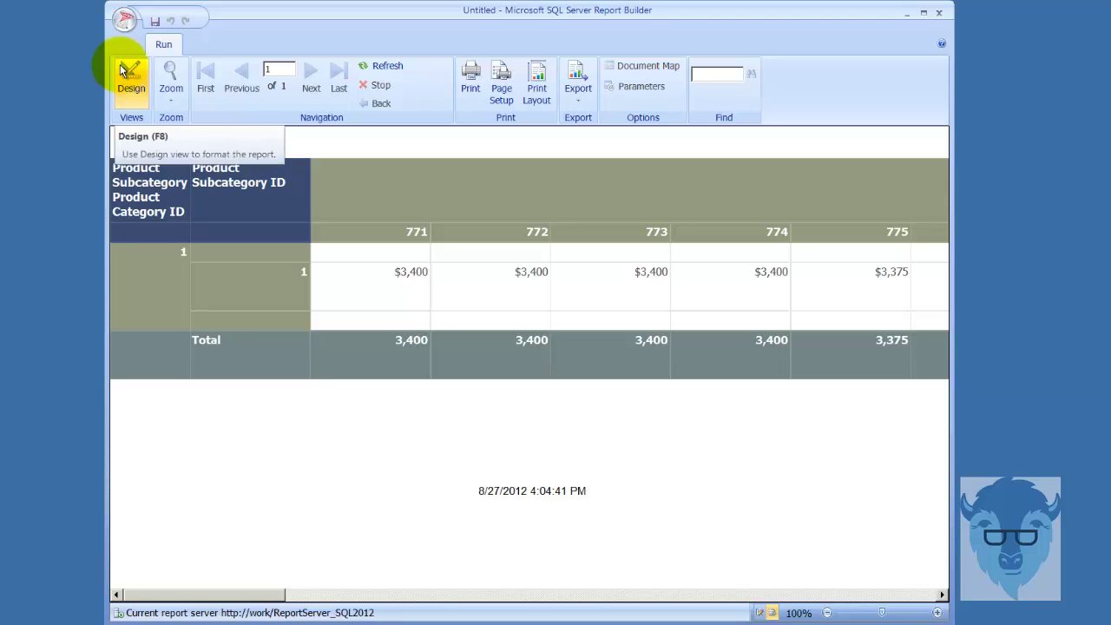
{"action": "left_click", "coordinate": [142, 77]}
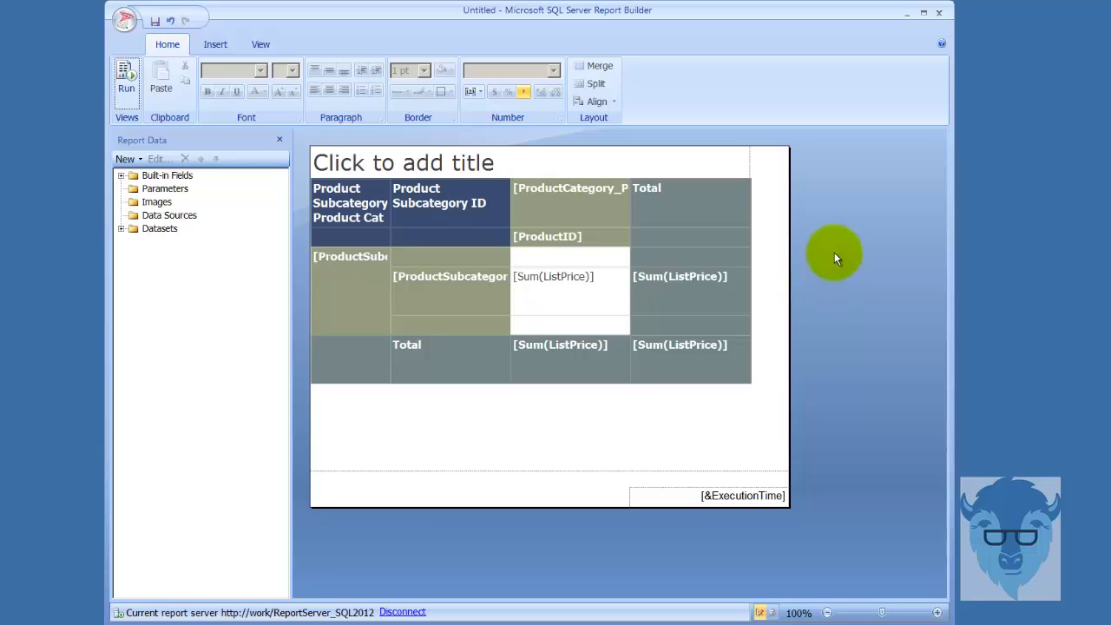
- Insert a column right of Total holding Sum(ListPrice), then deselect the matrix
{"action": "left_click", "coordinate": [681, 368]}
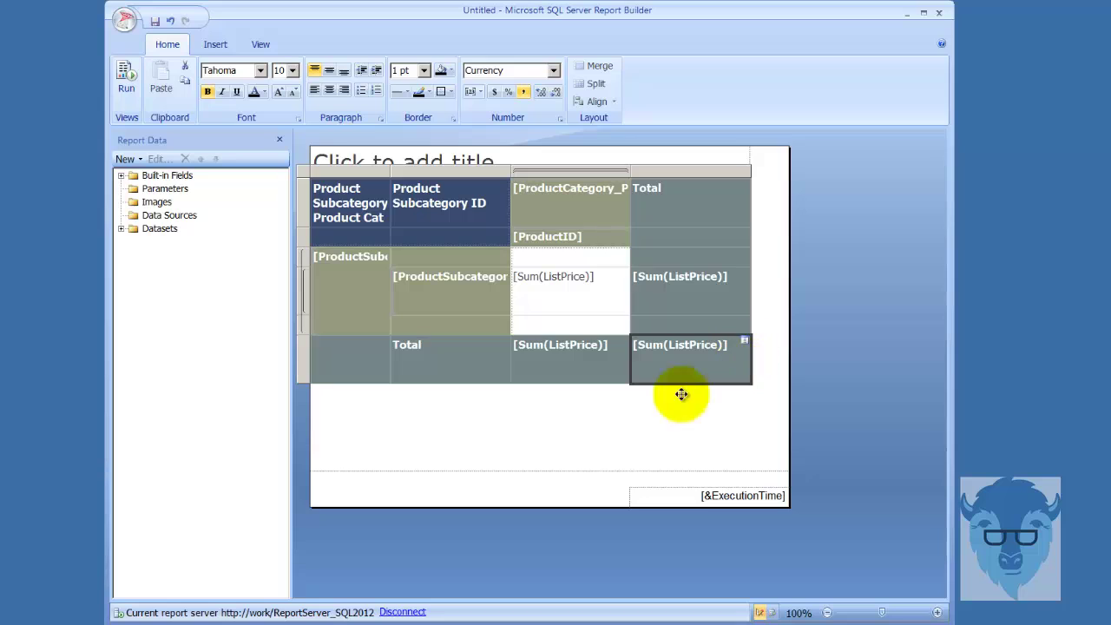
{"action": "right_click", "coordinate": [687, 173]}
{"action": "mouse_move", "coordinate": [755, 179]}
{"action": "left_click", "coordinate": [850, 196]}
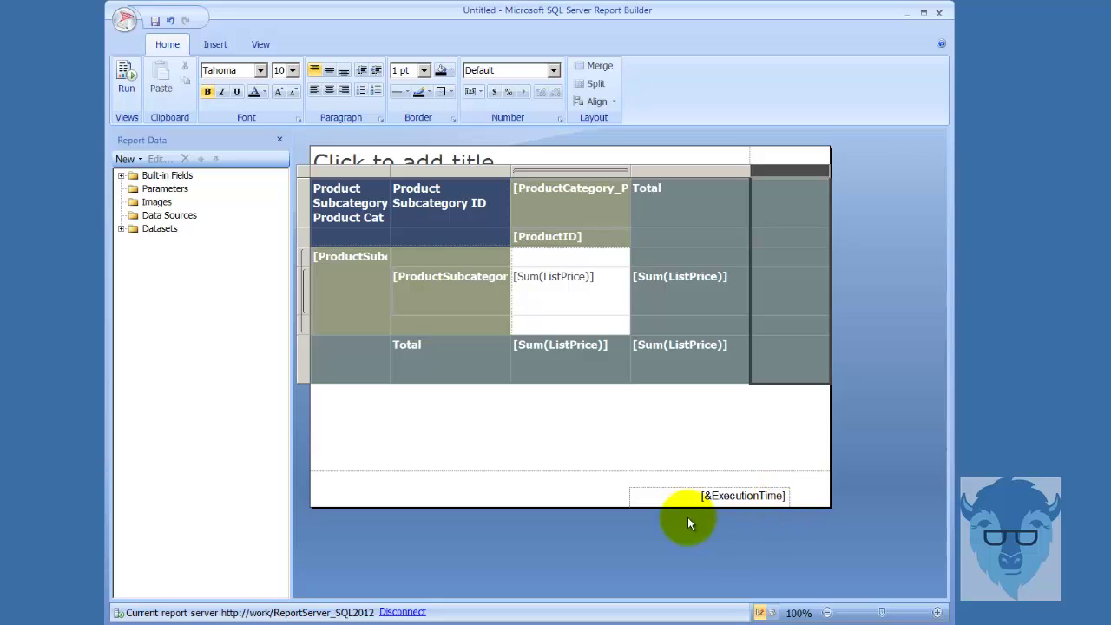
{"action": "left_click", "coordinate": [805, 290]}
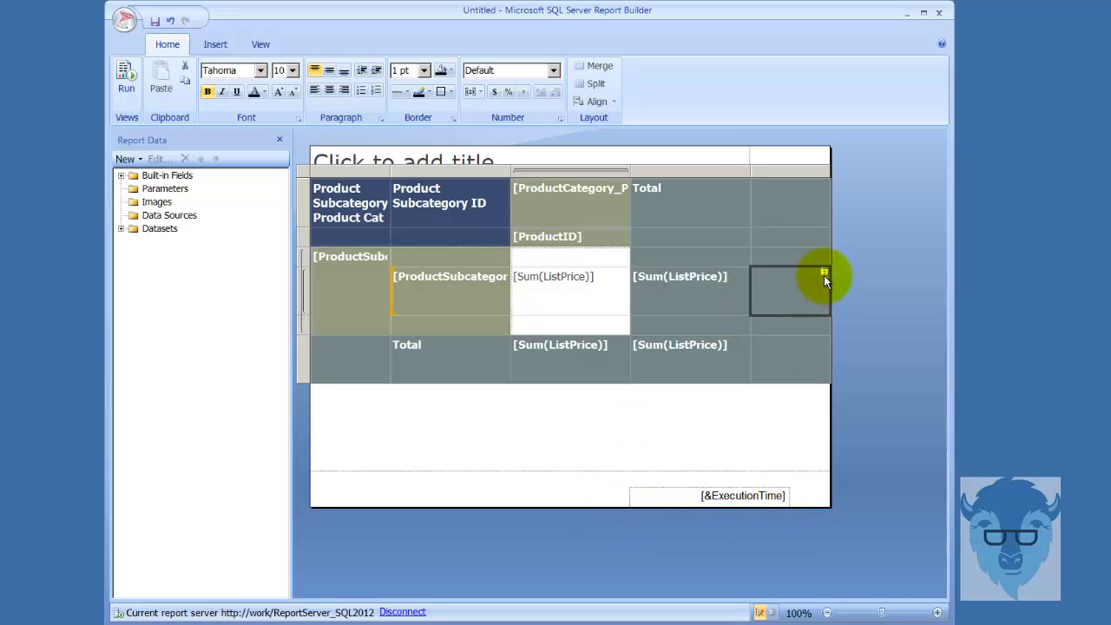
{"action": "left_click", "coordinate": [824, 275]}
{"action": "left_click", "coordinate": [875, 316]}
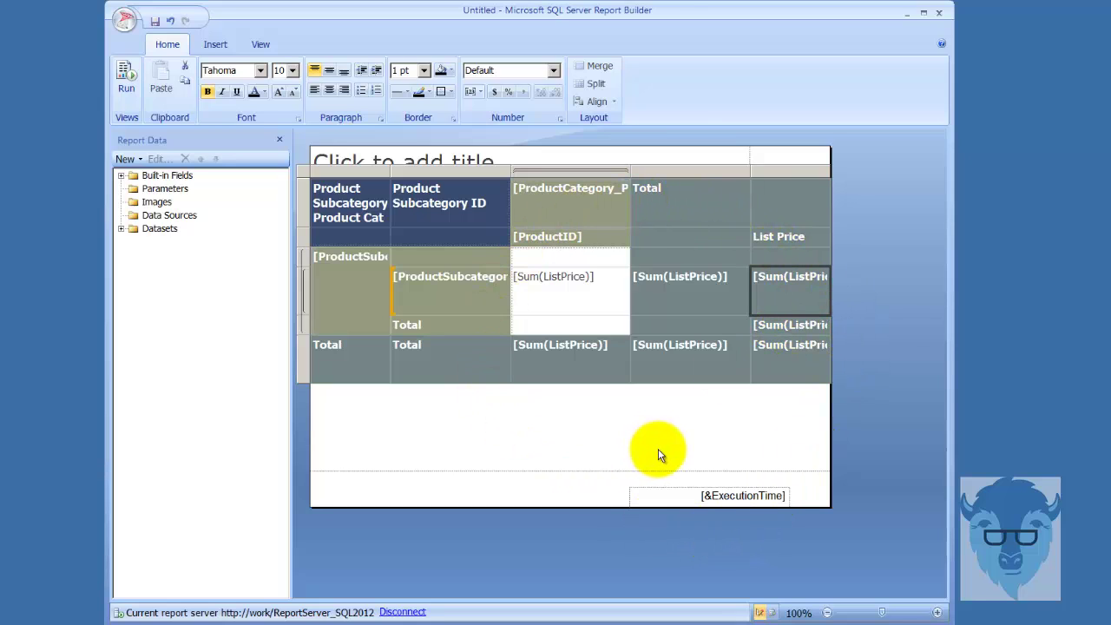
{"action": "left_click", "coordinate": [558, 430]}
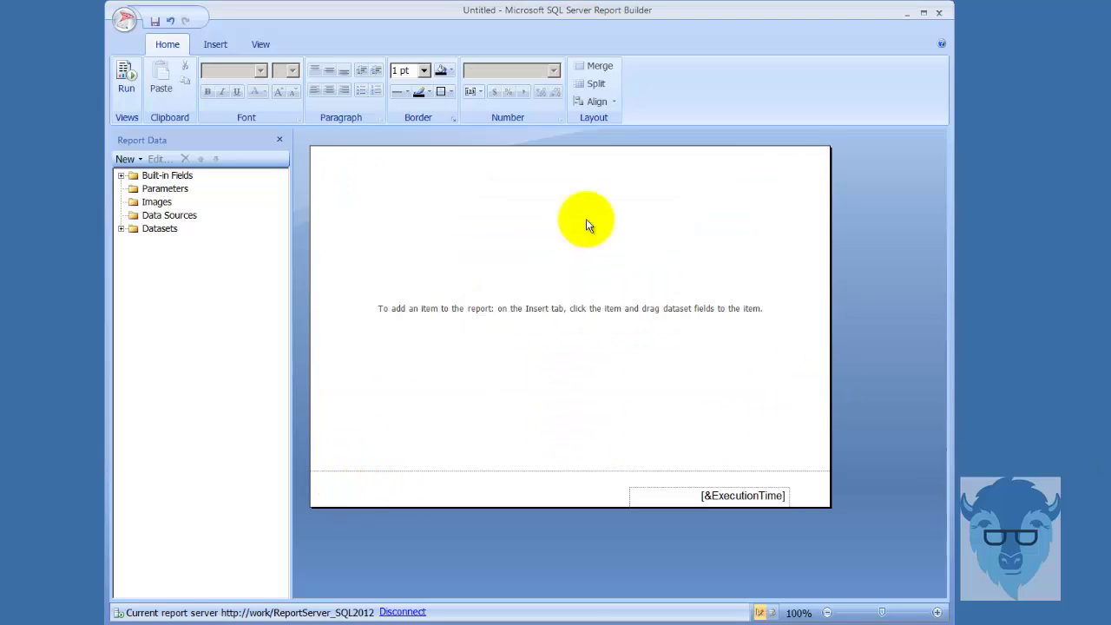
- Insert a blank matrix drawn across the centre of the report body
{"action": "left_click", "coordinate": [214, 45]}
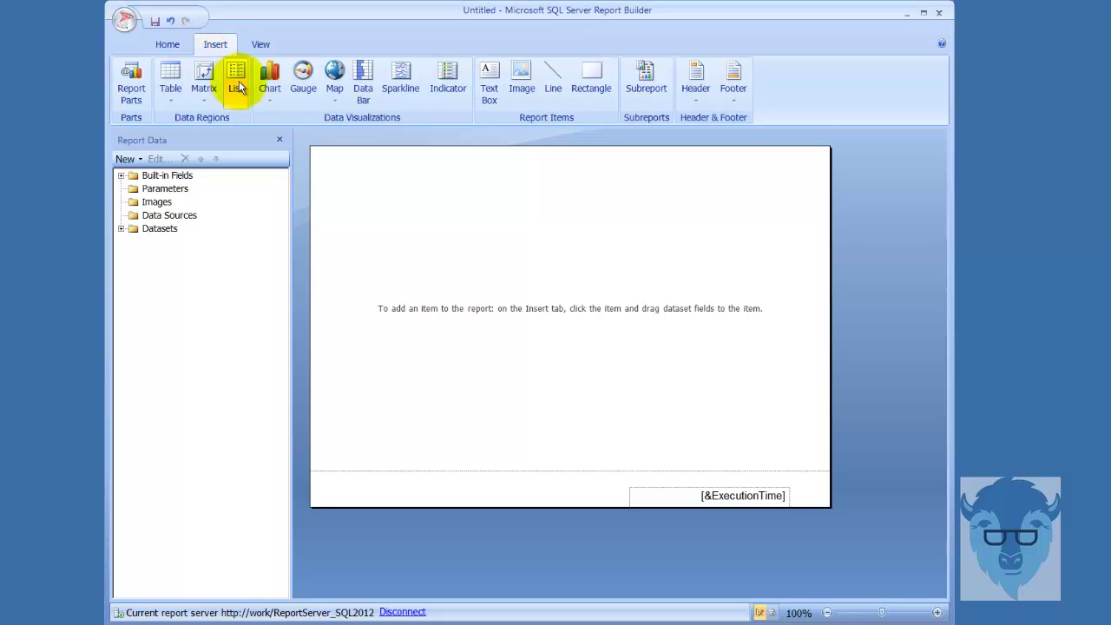
{"action": "left_click", "coordinate": [203, 89]}
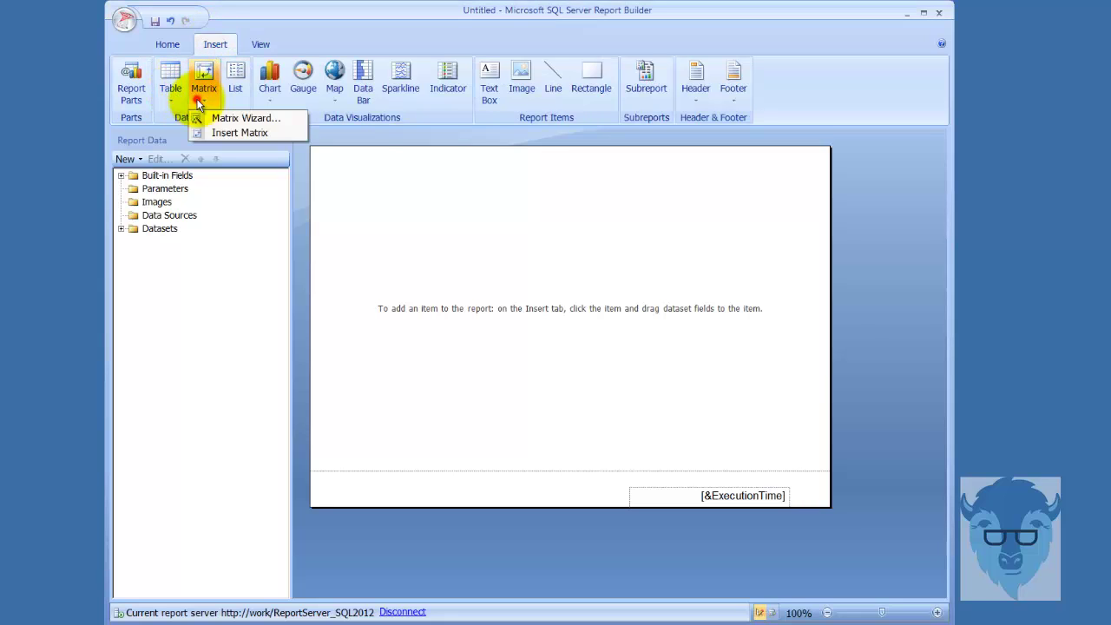
{"action": "left_click", "coordinate": [237, 132]}
{"action": "left_click_drag", "start_coordinate": [415, 233], "coordinate": [755, 412]}
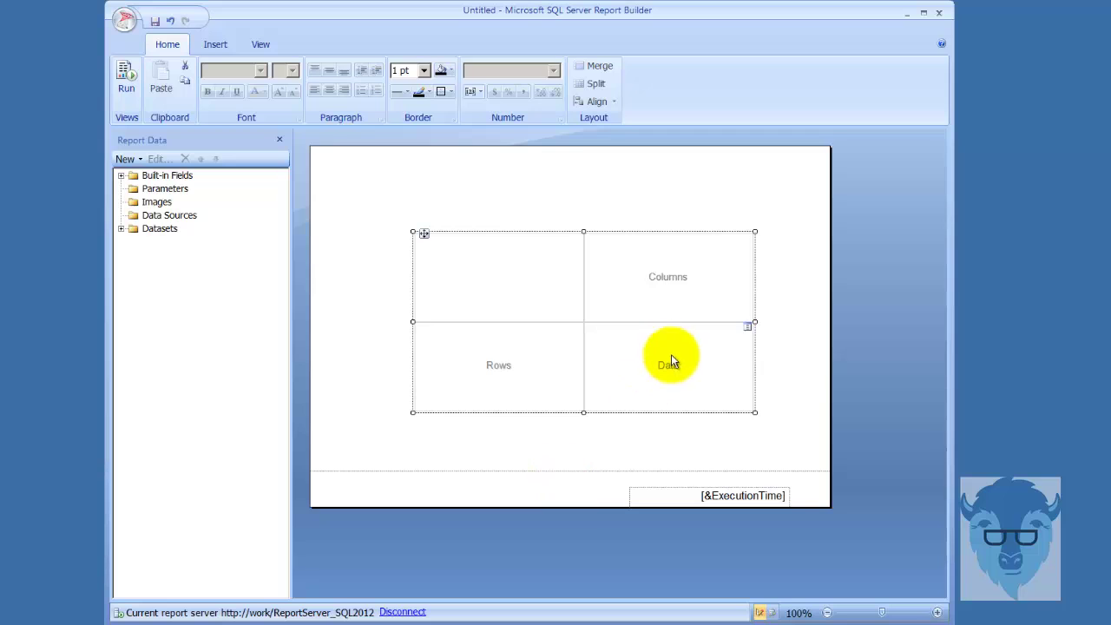
- Set Sum(ListPrice) as the data and ProductID as the rows, then preview the report
{"action": "mouse_move", "coordinate": [662, 251]}
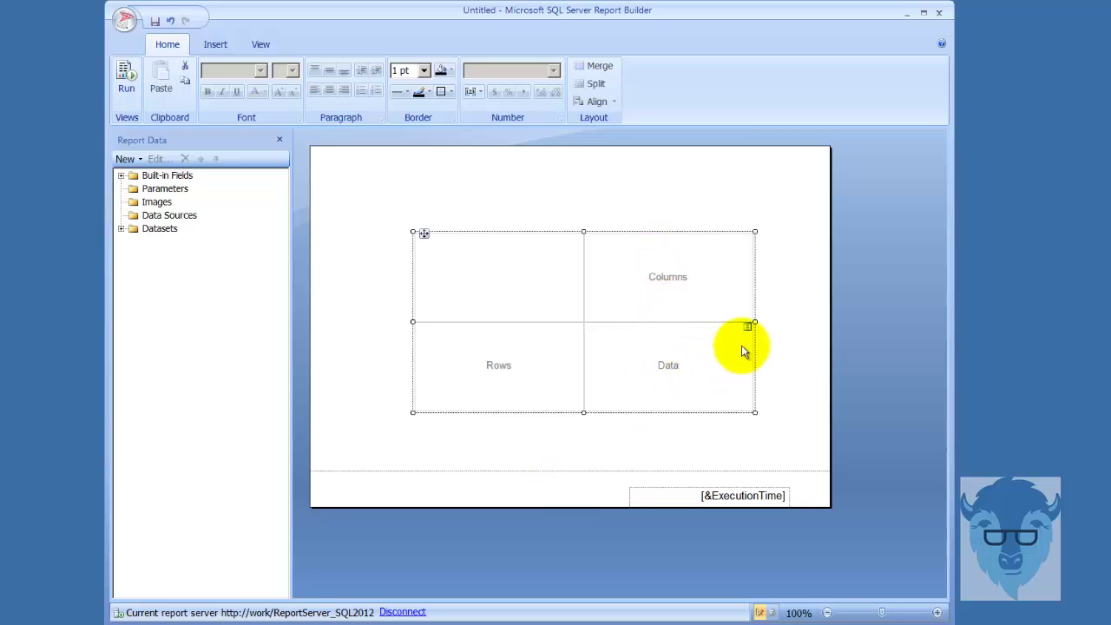
{"action": "left_click", "coordinate": [746, 327]}
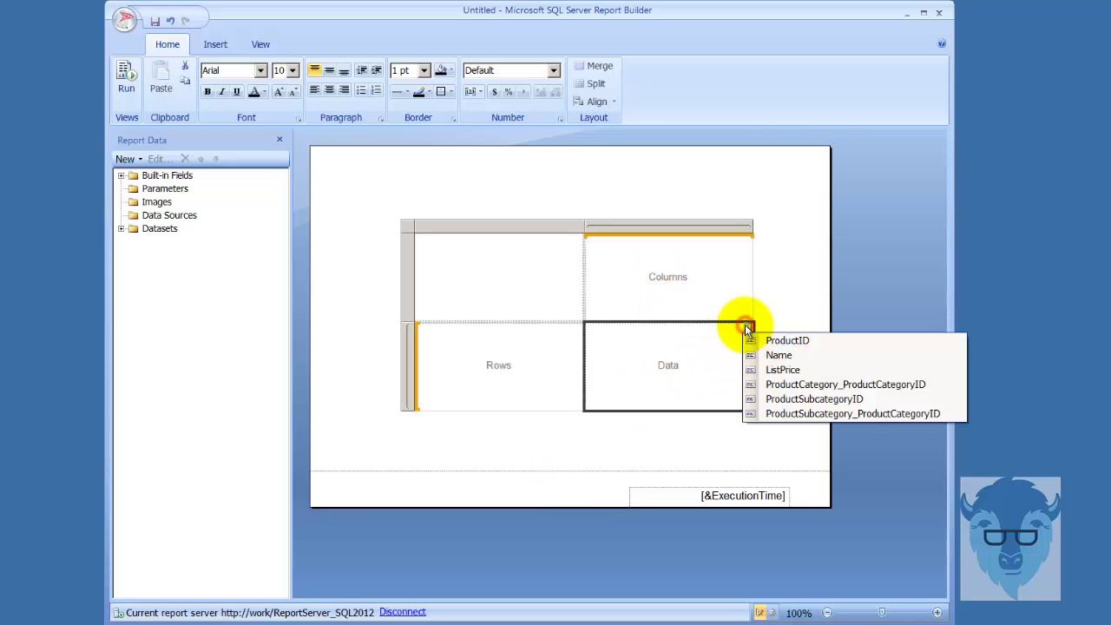
{"action": "left_click", "coordinate": [789, 369]}
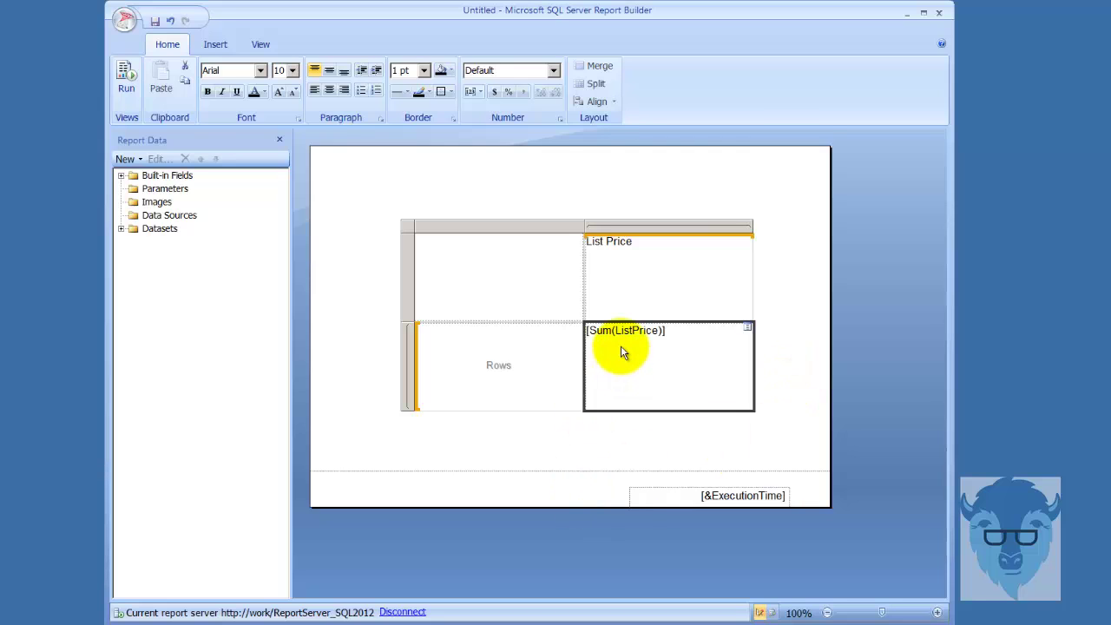
{"action": "left_click", "coordinate": [579, 329]}
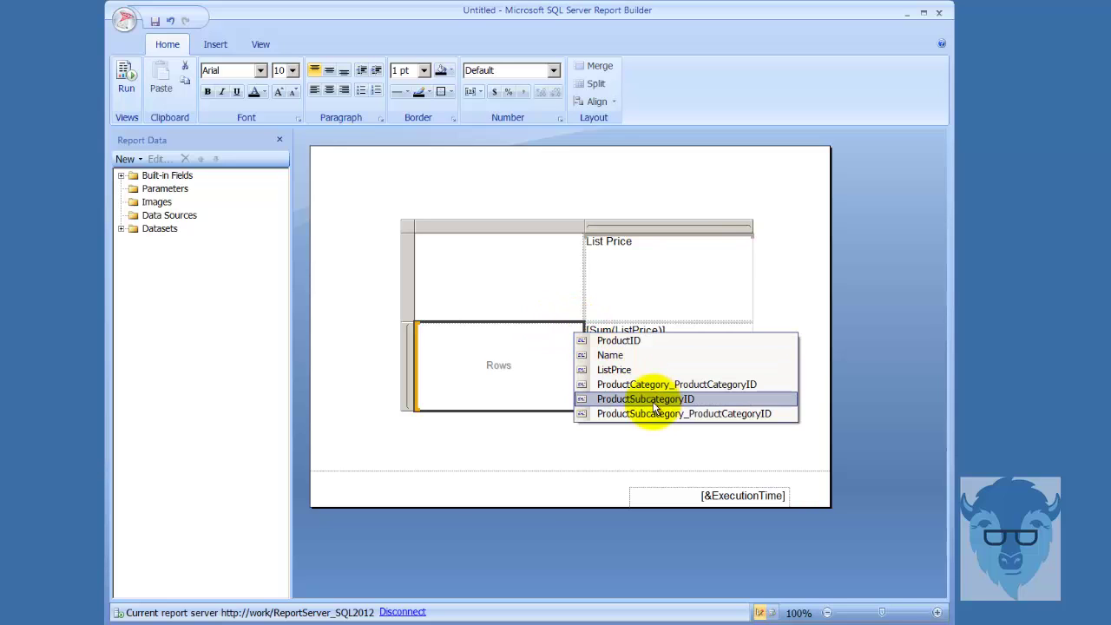
{"action": "left_click", "coordinate": [608, 341]}
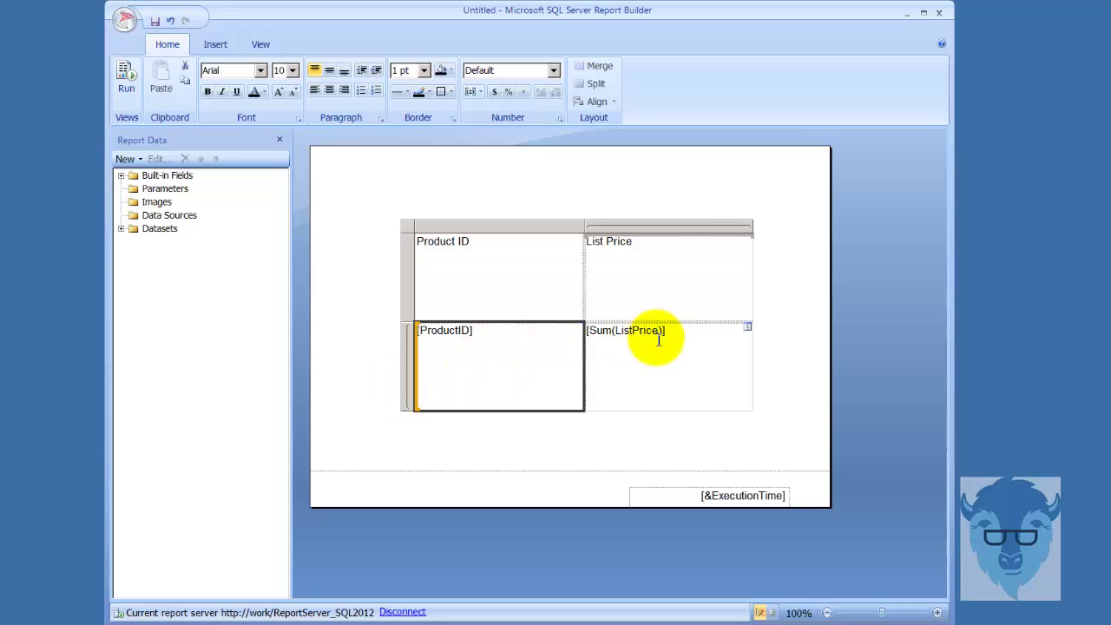
{"action": "left_click", "coordinate": [126, 78]}
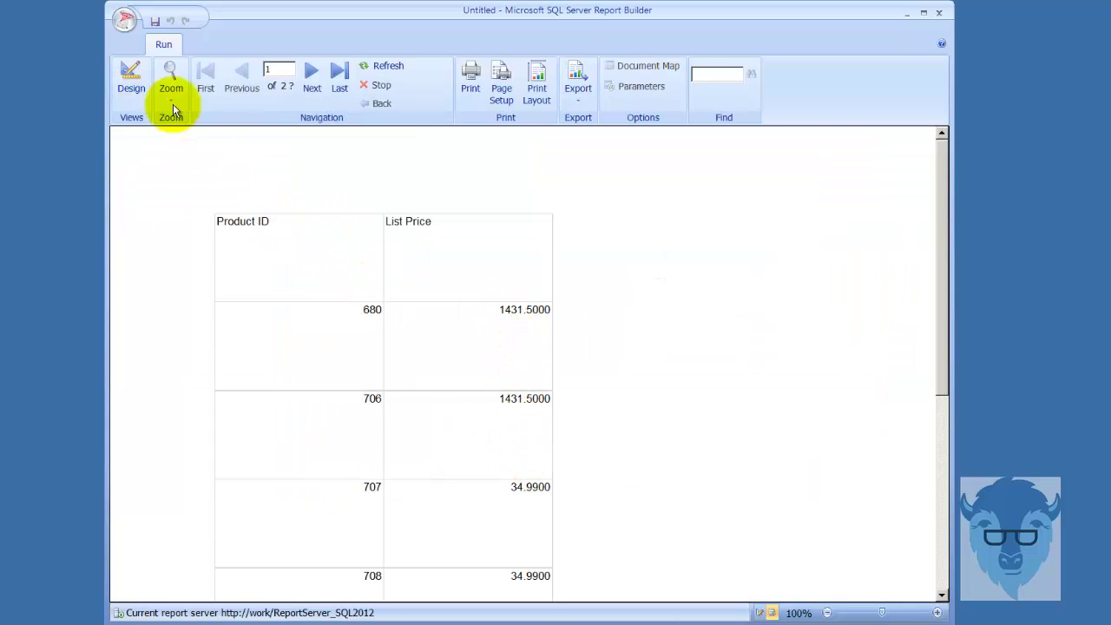
{"action": "left_click", "coordinate": [129, 84]}
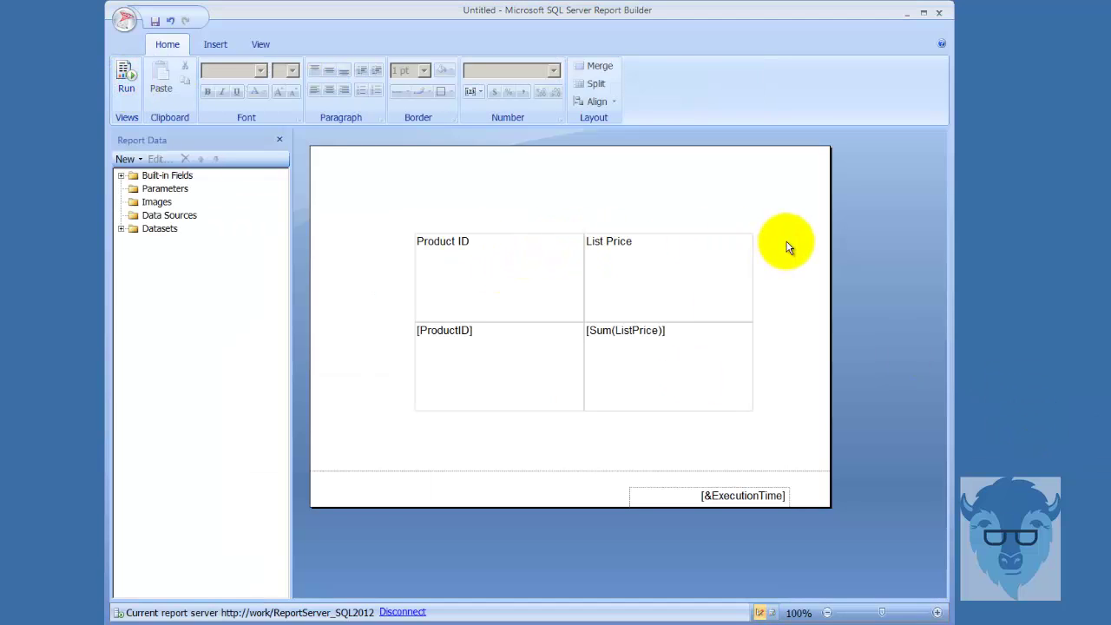
- Insert an empty row inside the group below the Product ID / List Price header
{"action": "left_click", "coordinate": [452, 275]}
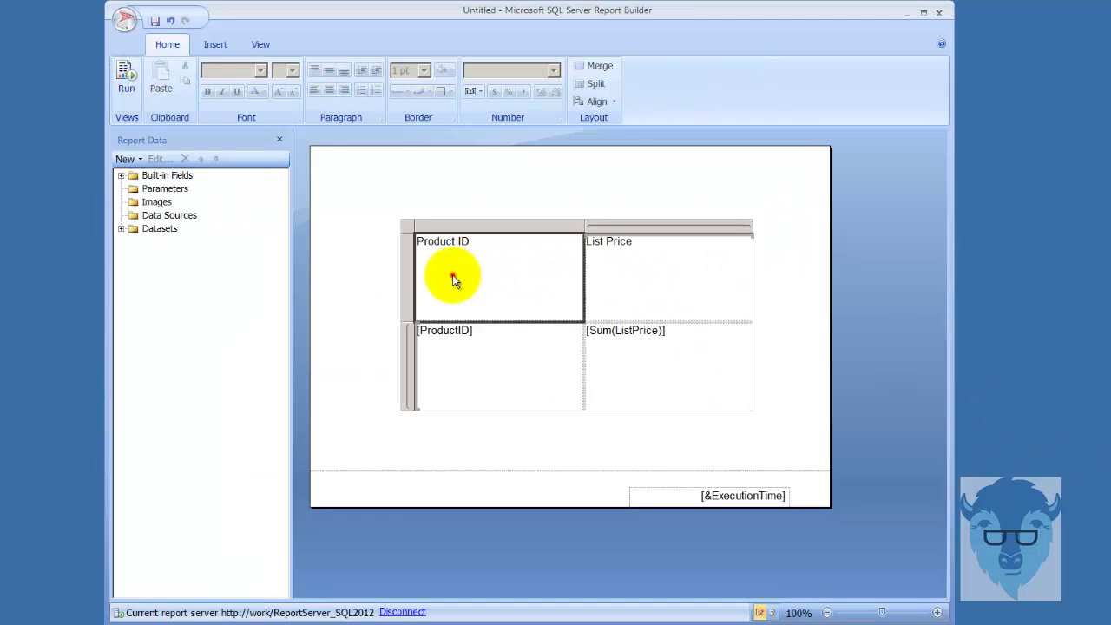
{"action": "left_click", "coordinate": [406, 274]}
{"action": "right_click", "coordinate": [407, 276]}
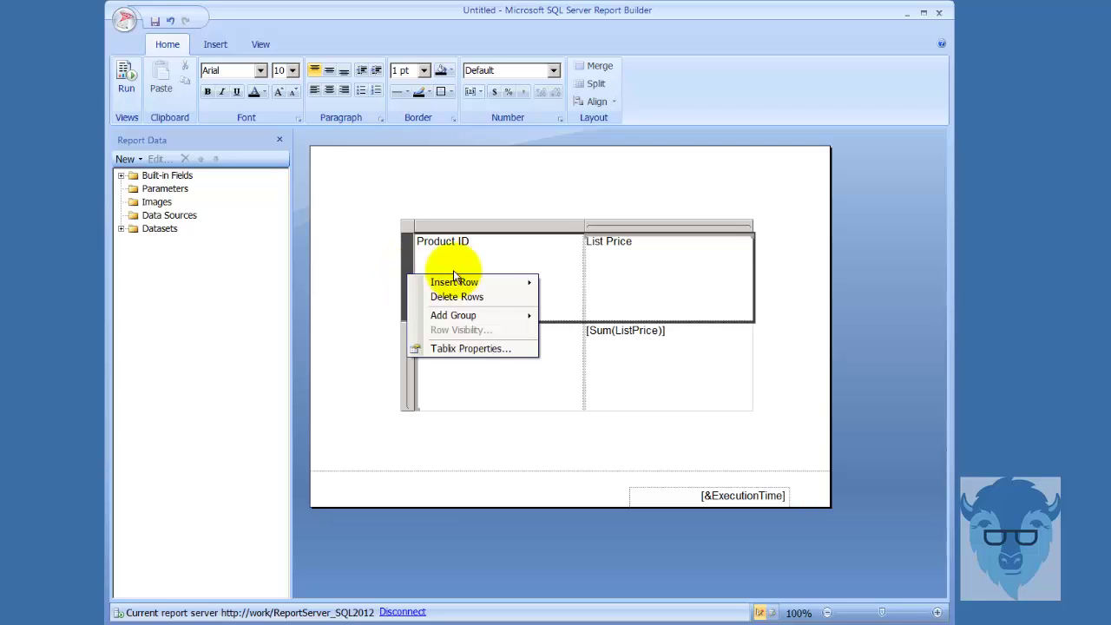
{"action": "mouse_move", "coordinate": [482, 283]}
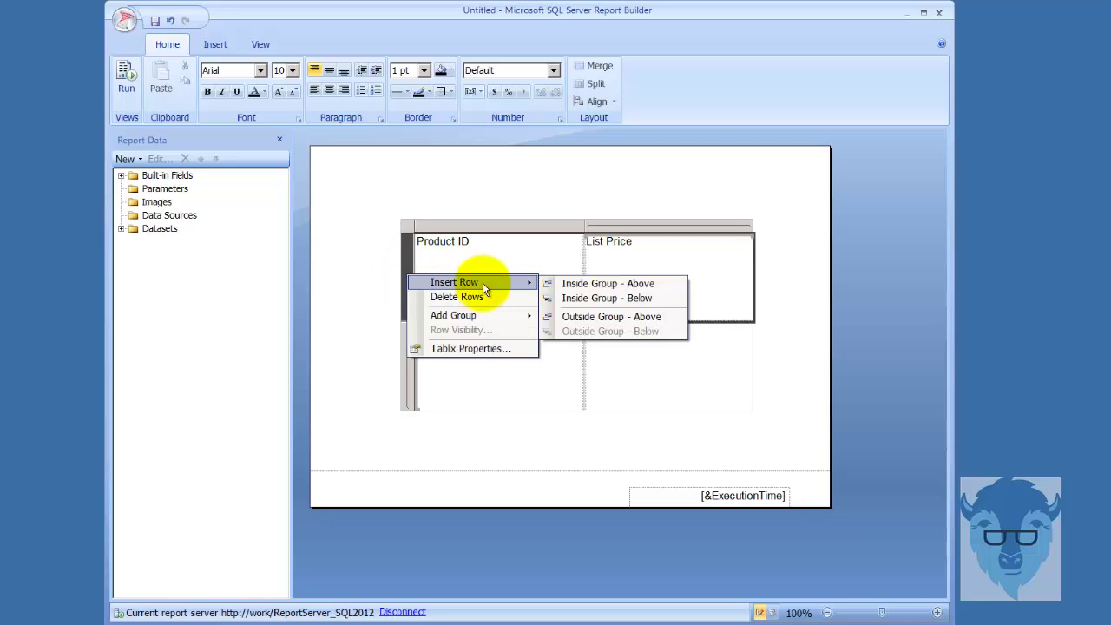
{"action": "left_click", "coordinate": [599, 298]}
- Leave the new row's cells blank, preview the report and return to Design
{"action": "left_click", "coordinate": [407, 330]}
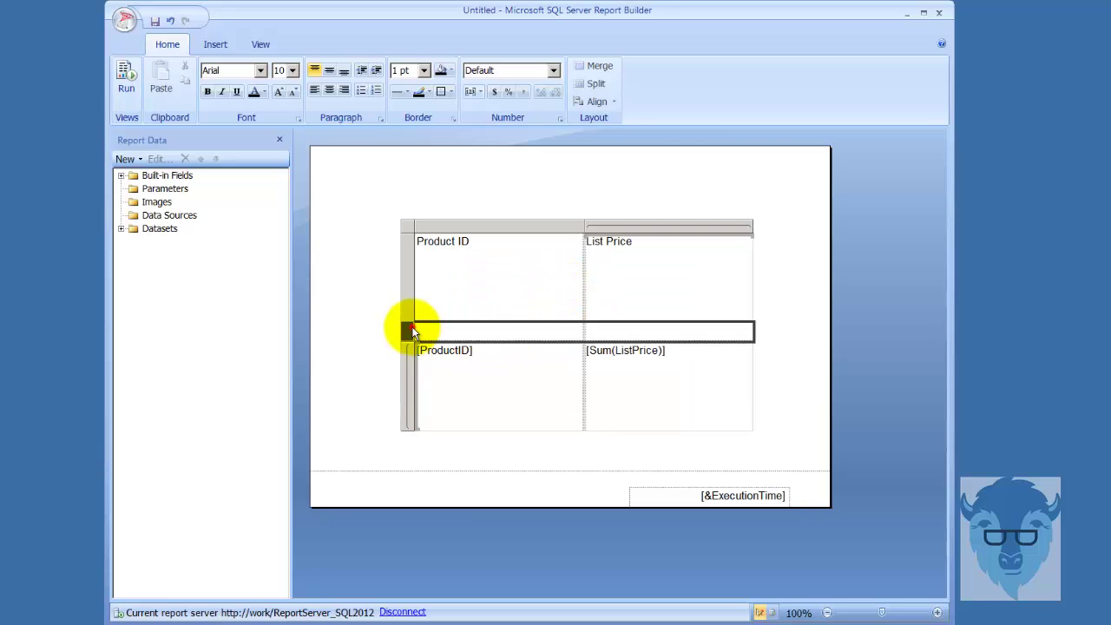
{"action": "left_click", "coordinate": [561, 336]}
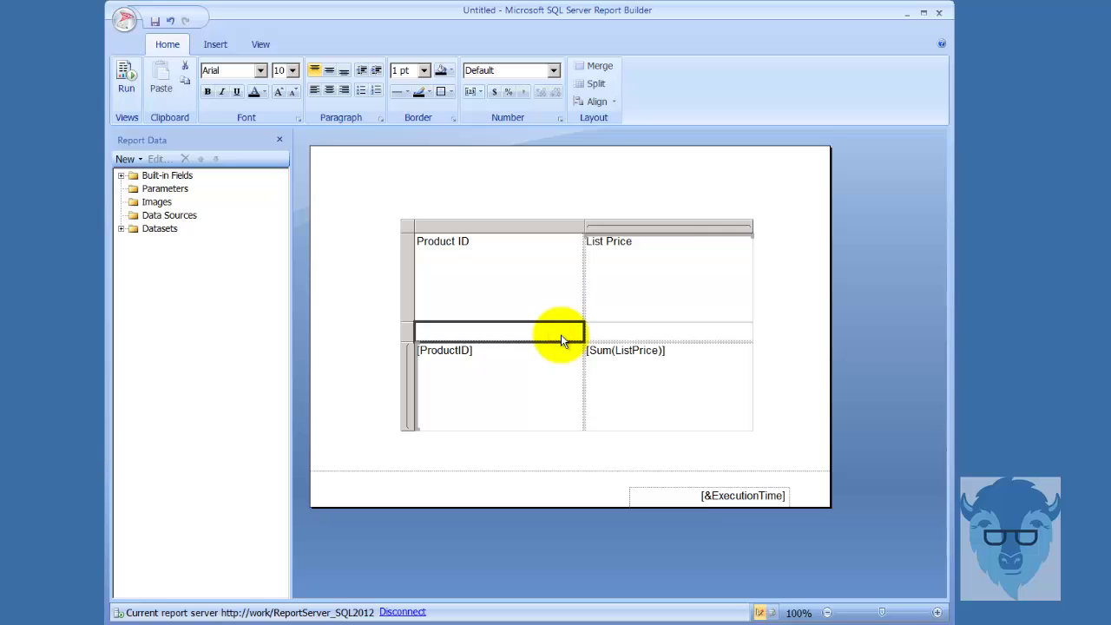
{"action": "right_click", "coordinate": [561, 339]}
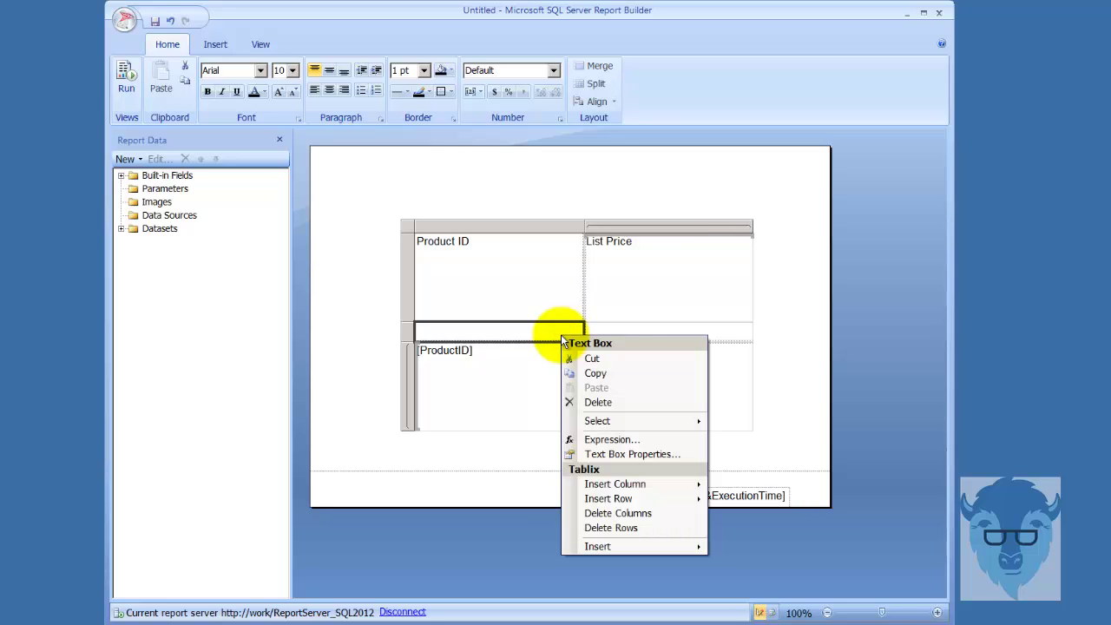
{"action": "left_click", "coordinate": [909, 337]}
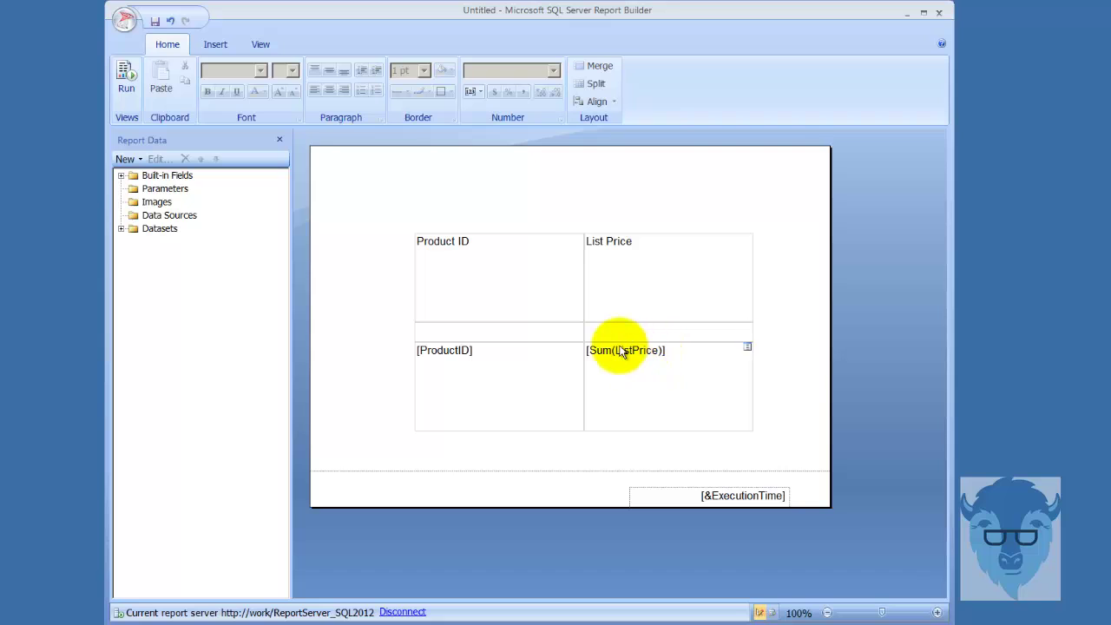
{"action": "left_click", "coordinate": [748, 329]}
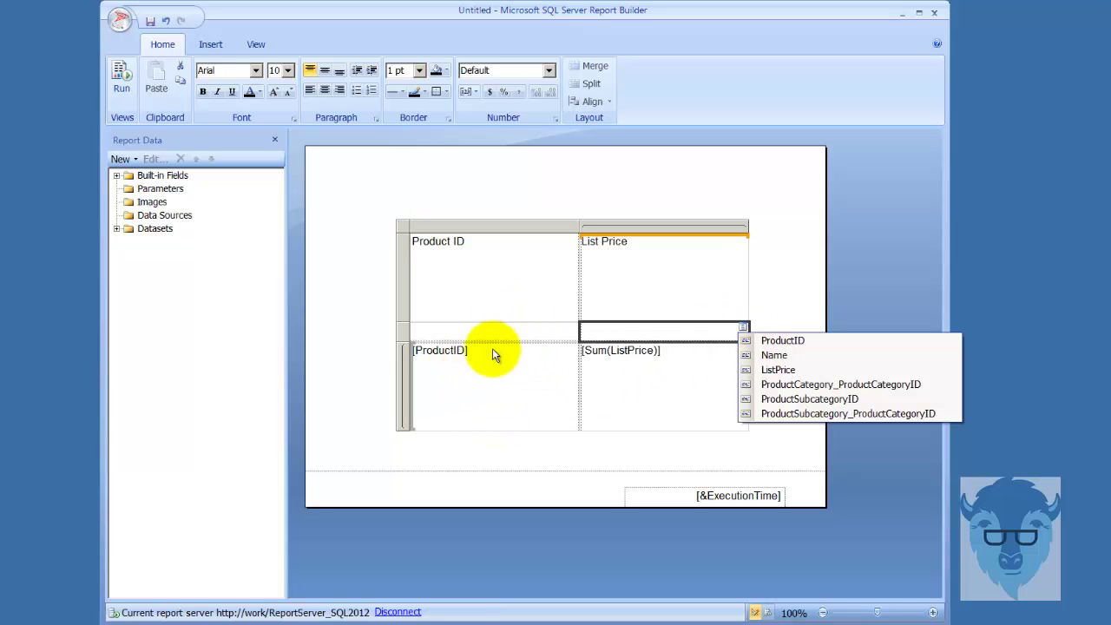
{"action": "left_click", "coordinate": [879, 275]}
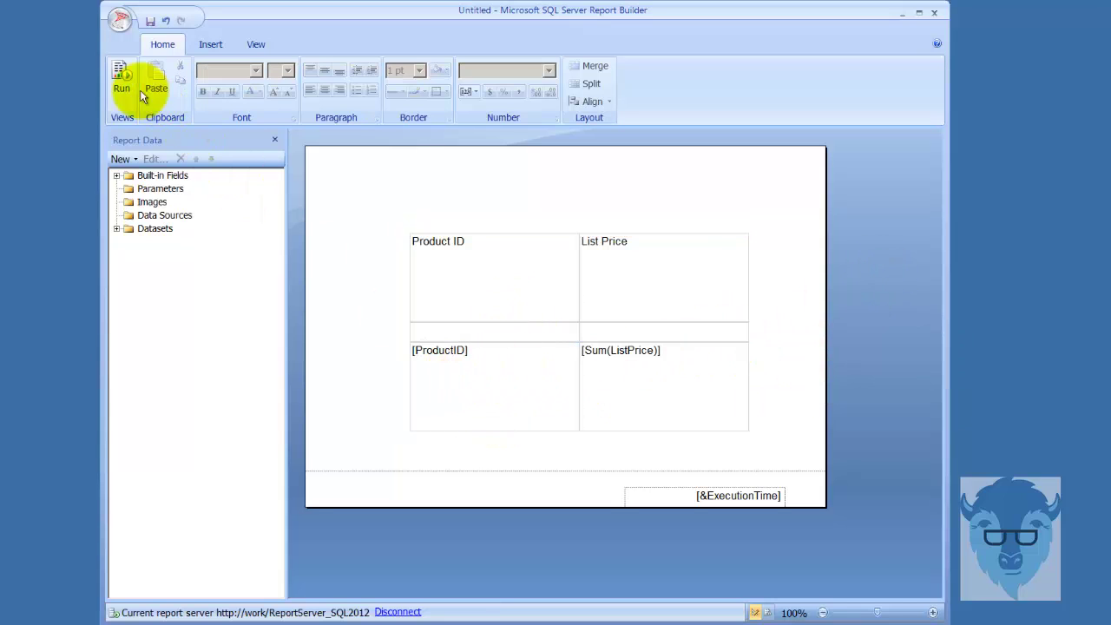
{"action": "left_click", "coordinate": [123, 78]}
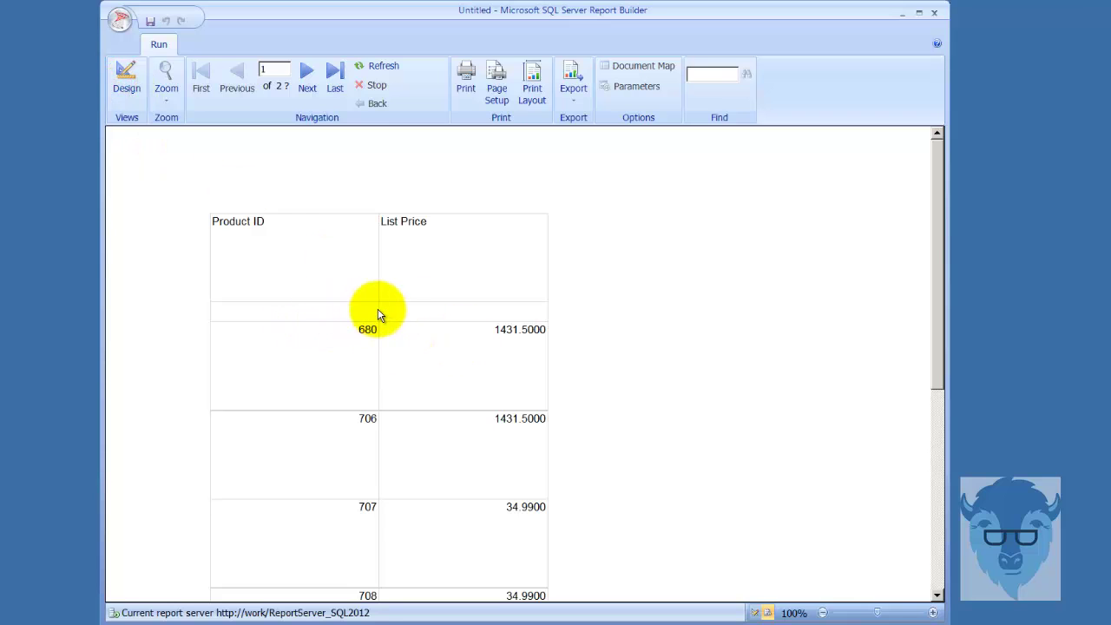
{"action": "left_click", "coordinate": [125, 87]}
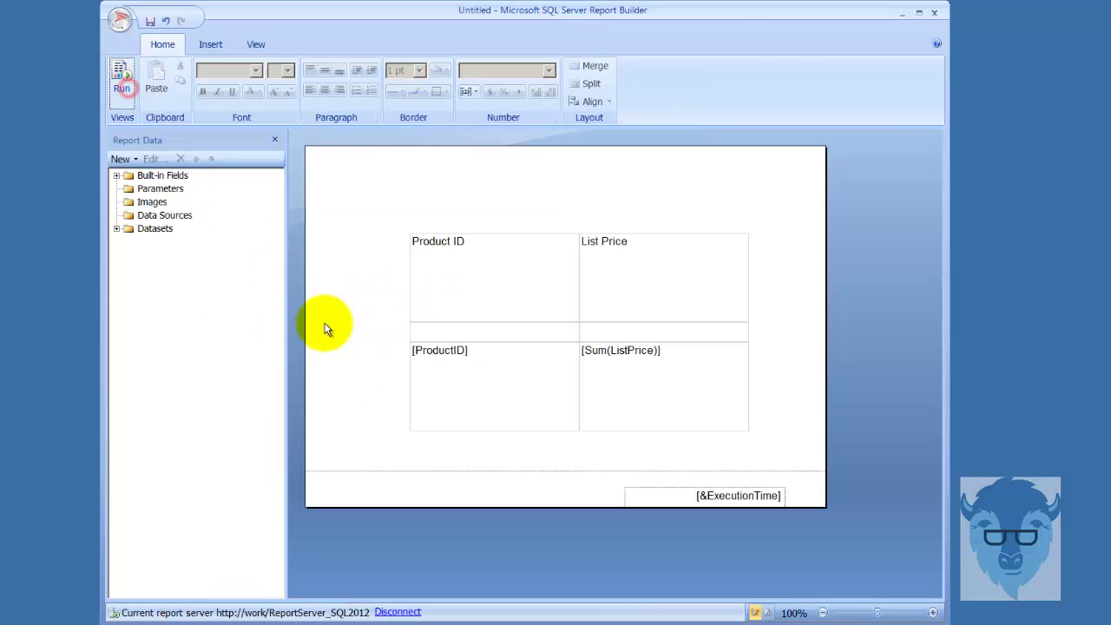
{"action": "left_click", "coordinate": [408, 330]}
- Add a parent group on [ProductCategory_ProductCategoryID] with a group header row
{"action": "right_click", "coordinate": [401, 333]}
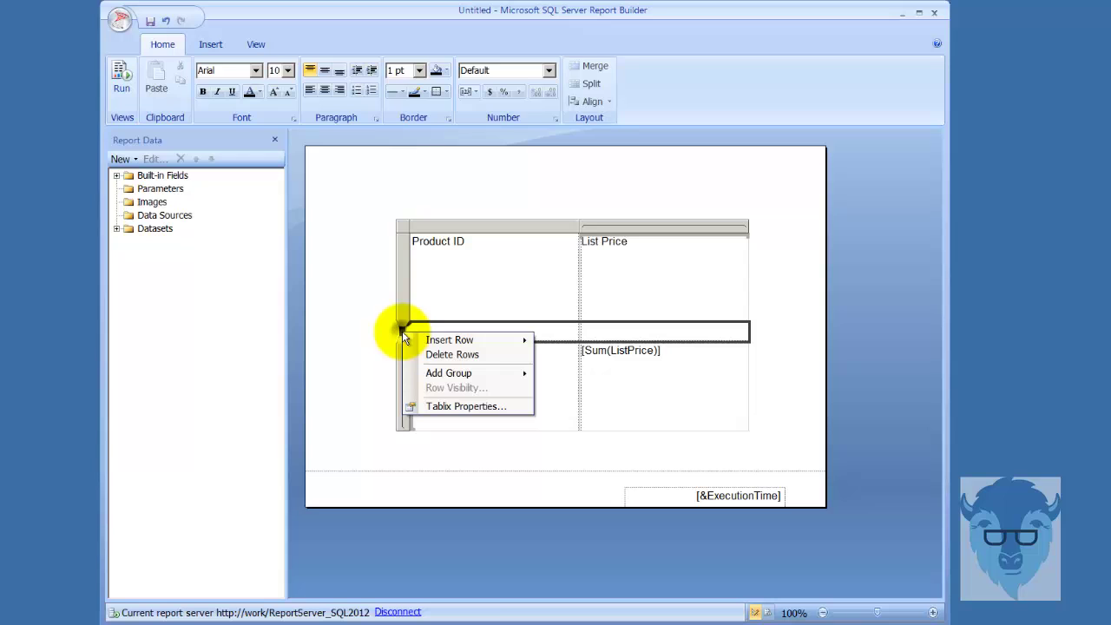
{"action": "mouse_move", "coordinate": [469, 373]}
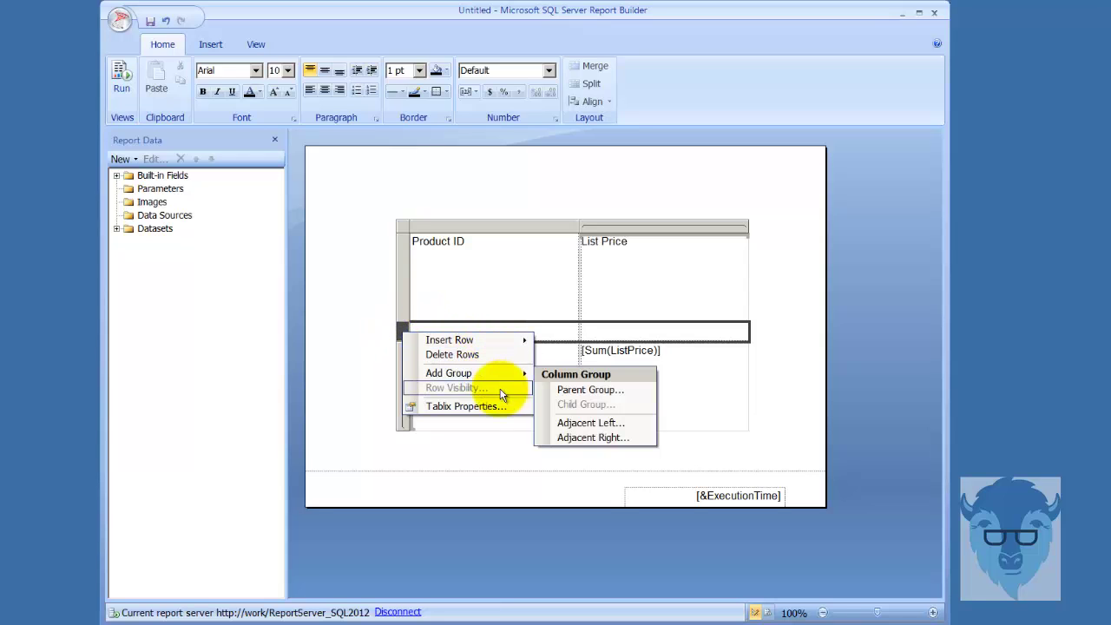
{"action": "left_click", "coordinate": [560, 392]}
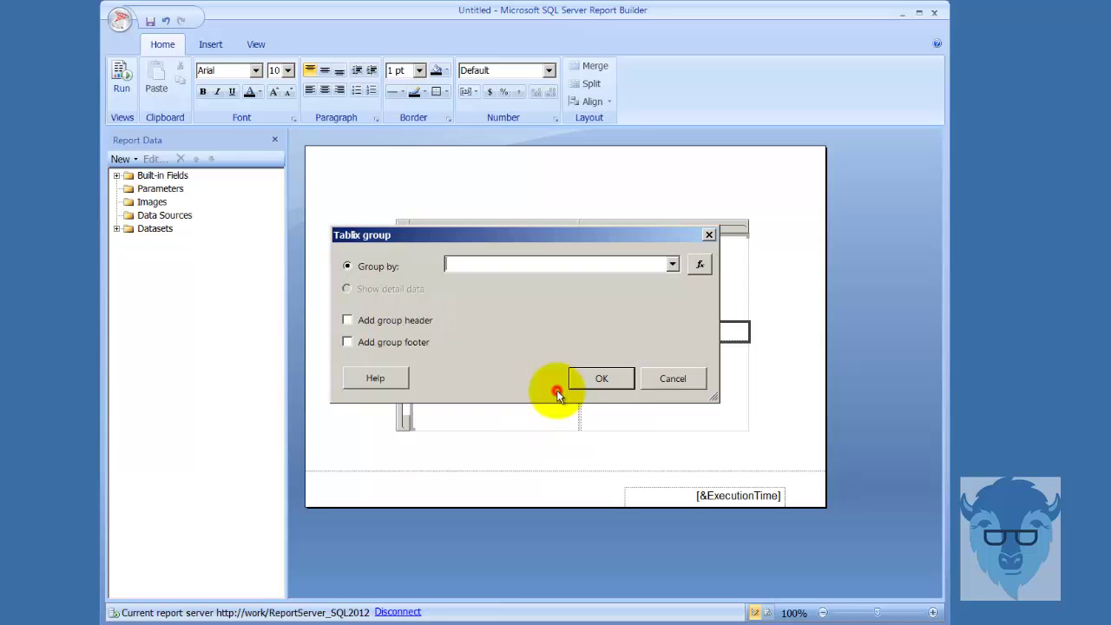
{"action": "left_click", "coordinate": [672, 268]}
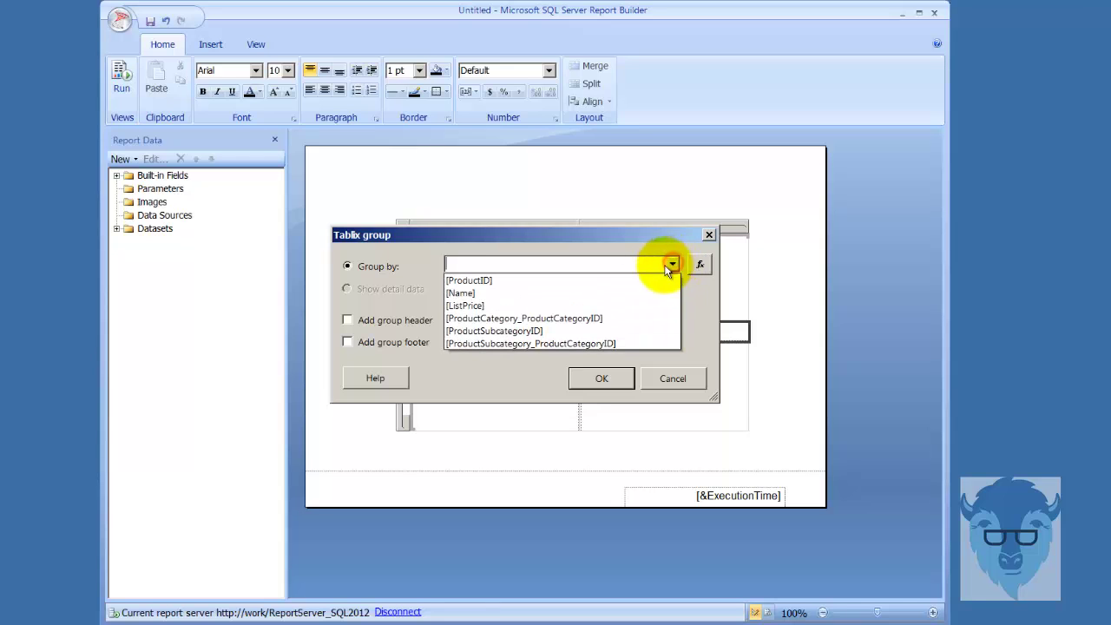
{"action": "left_click", "coordinate": [608, 317]}
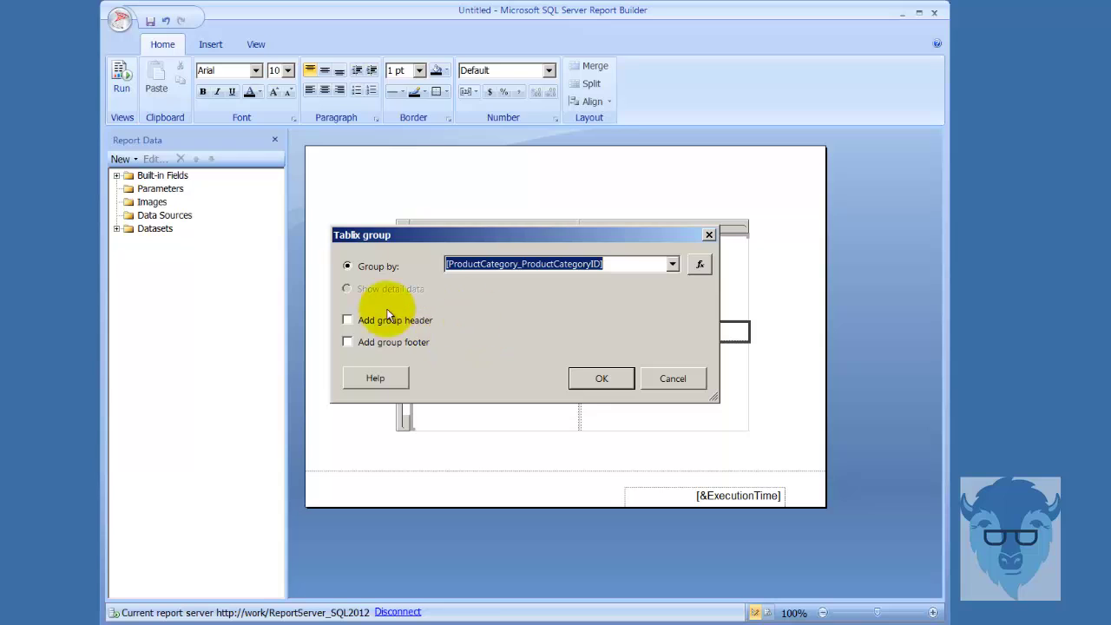
{"action": "left_click", "coordinate": [348, 320]}
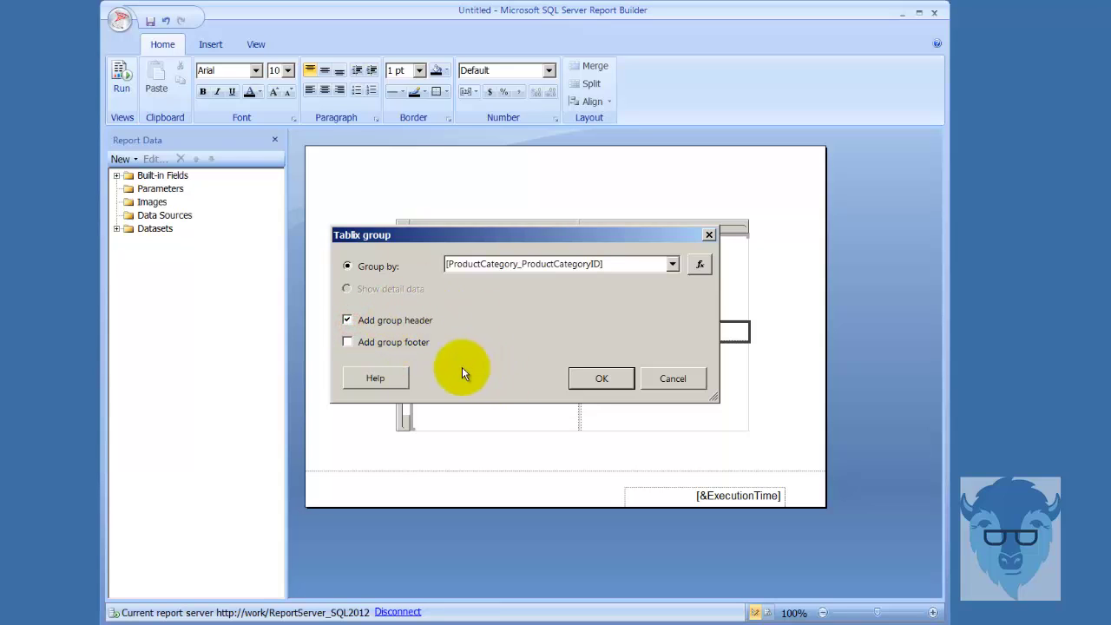
{"action": "left_click", "coordinate": [347, 342]}
{"action": "left_click", "coordinate": [590, 385]}
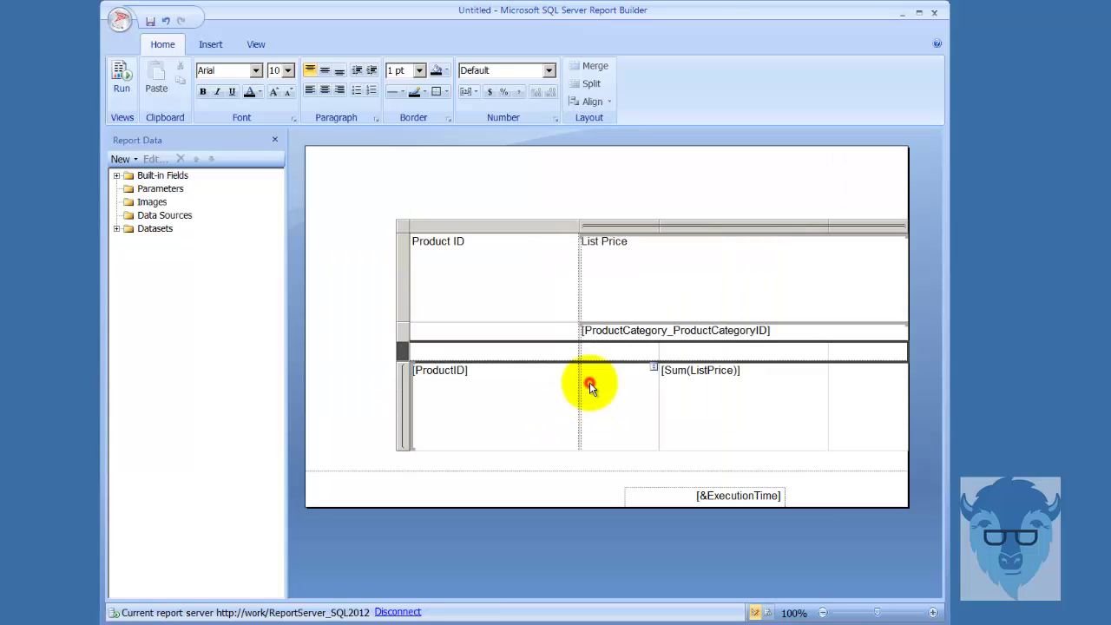
{"action": "left_click", "coordinate": [121, 87]}
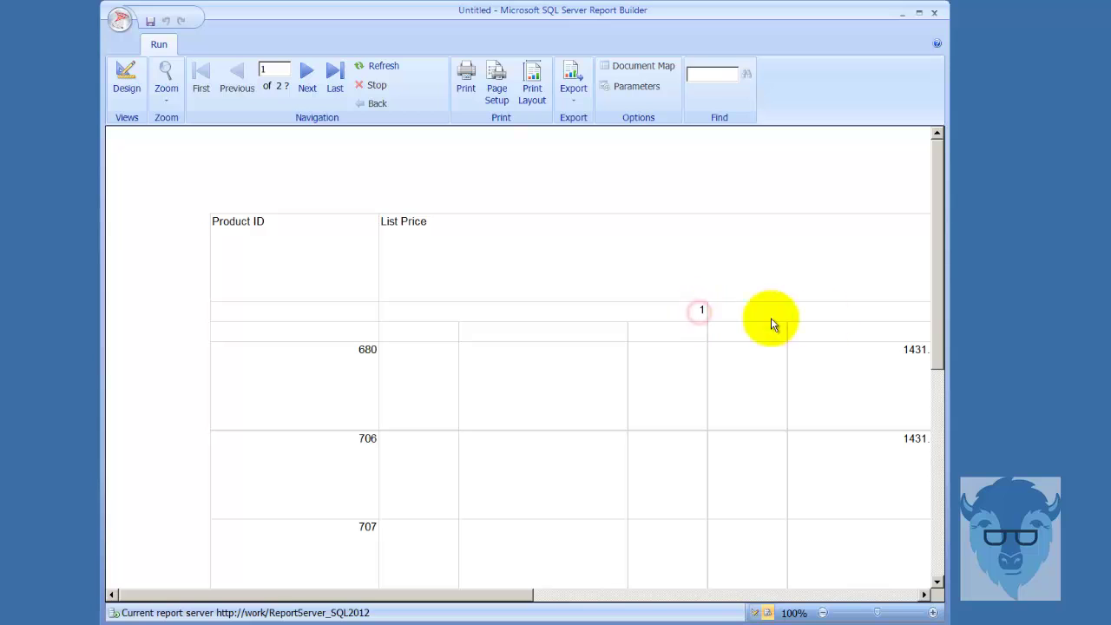
{"action": "left_click_drag", "start_coordinate": [475, 601], "coordinate": [881, 614]}
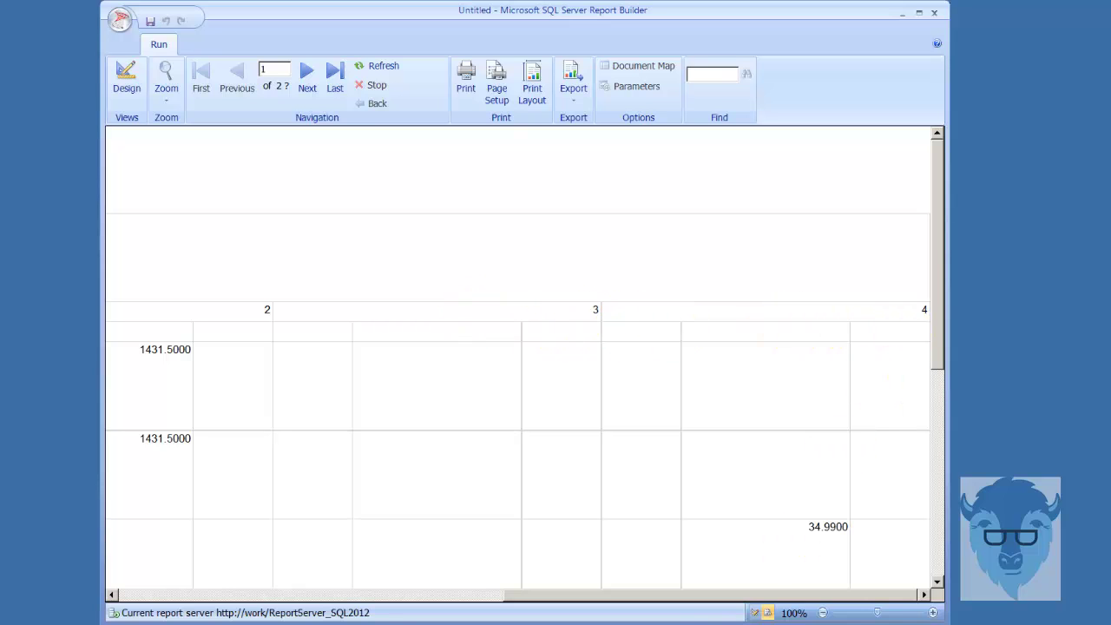
{"action": "left_click_drag", "start_coordinate": [645, 598], "coordinate": [98, 597]}
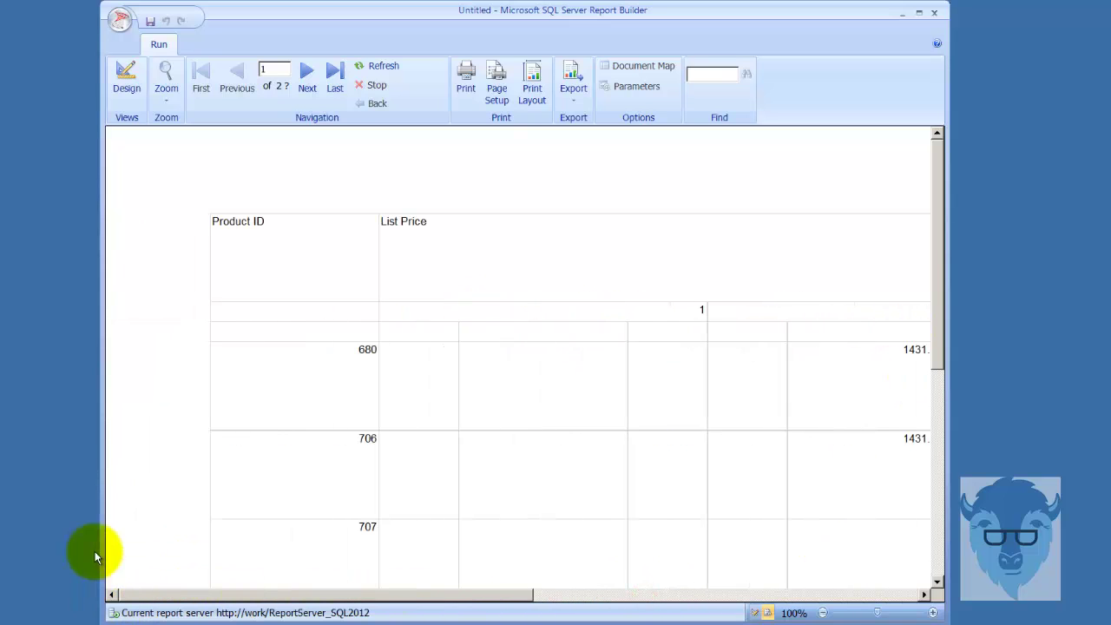
{"action": "left_click", "coordinate": [126, 76]}
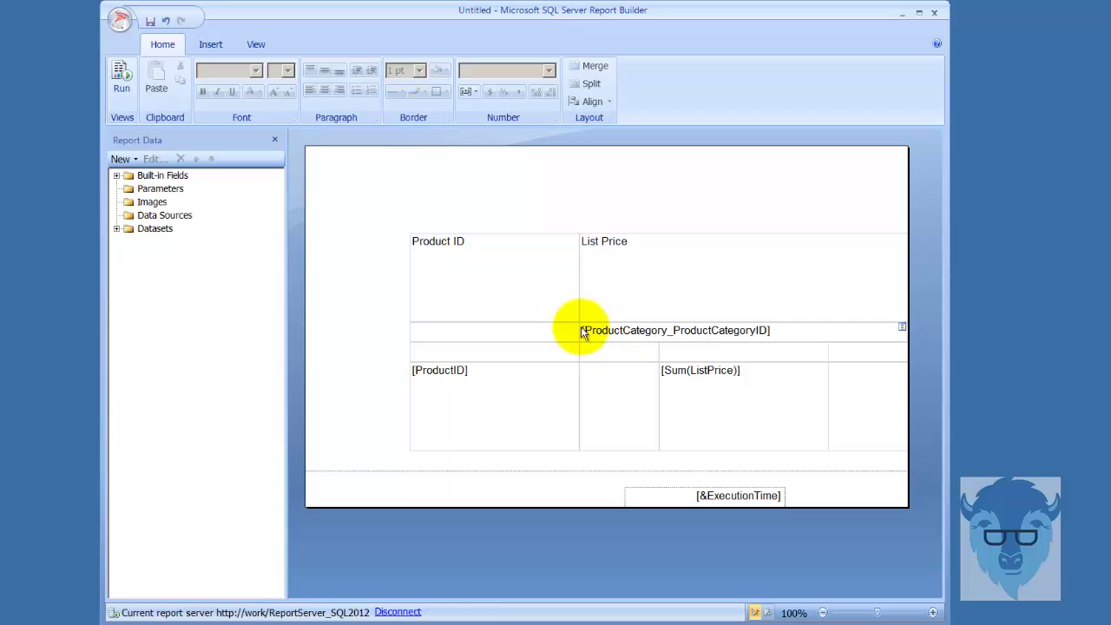
- Type 'Product ID is' before the category field in the group header cell
{"action": "left_click", "coordinate": [584, 334]}
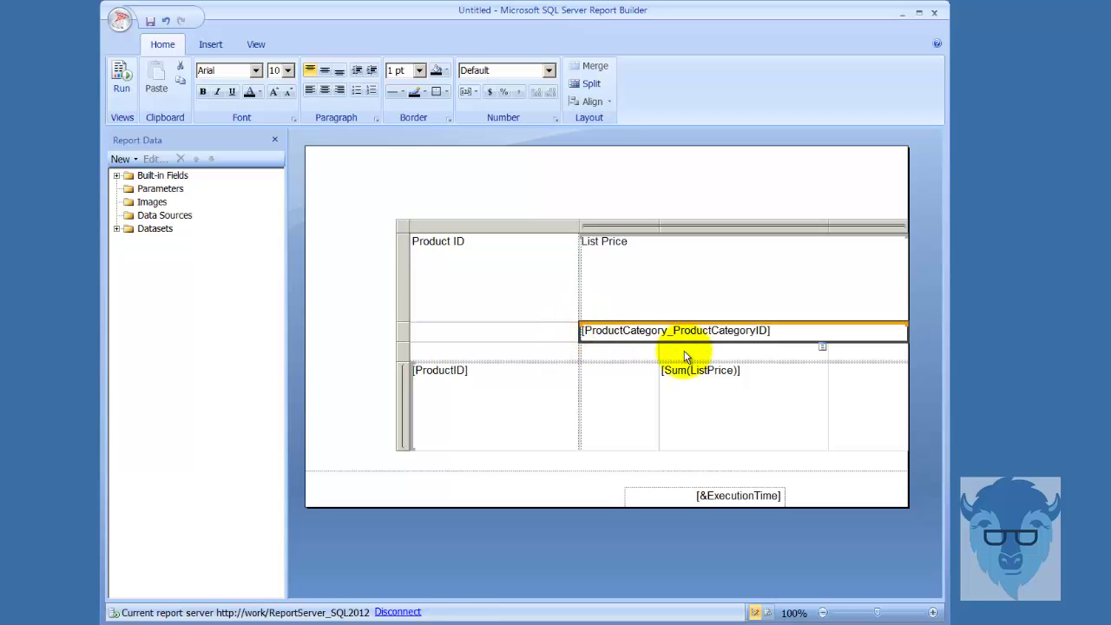
{"action": "type", "text": "Product ID is"}
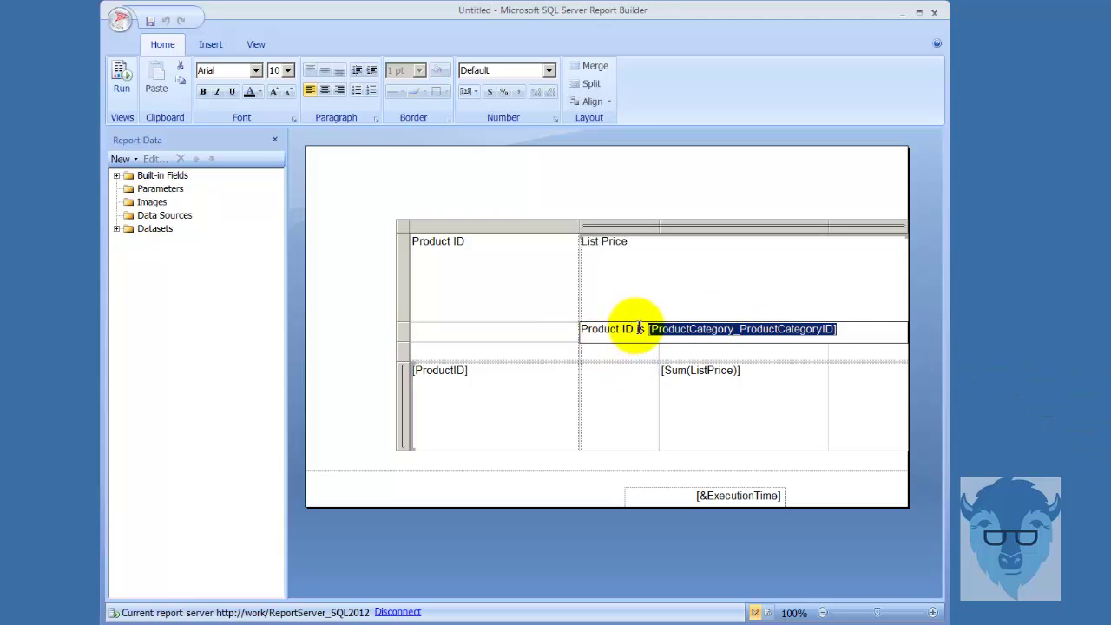
{"action": "left_click_drag", "start_coordinate": [645, 329], "coordinate": [575, 328]}
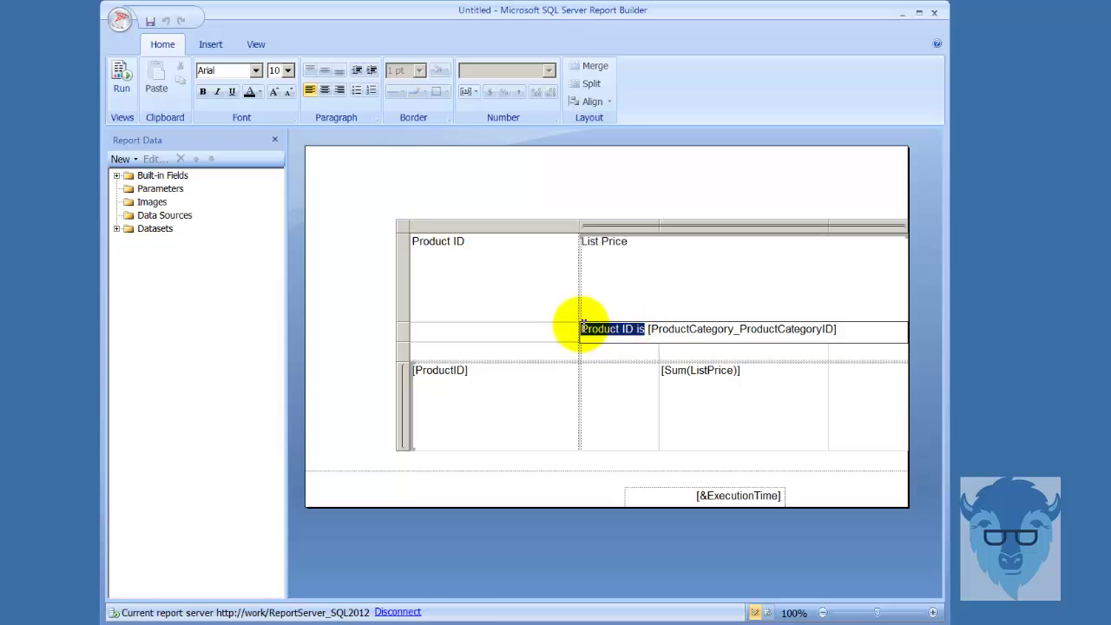
- Style the label 14 pt Britannic Bold in cyan and run the report
{"action": "left_click", "coordinate": [255, 70]}
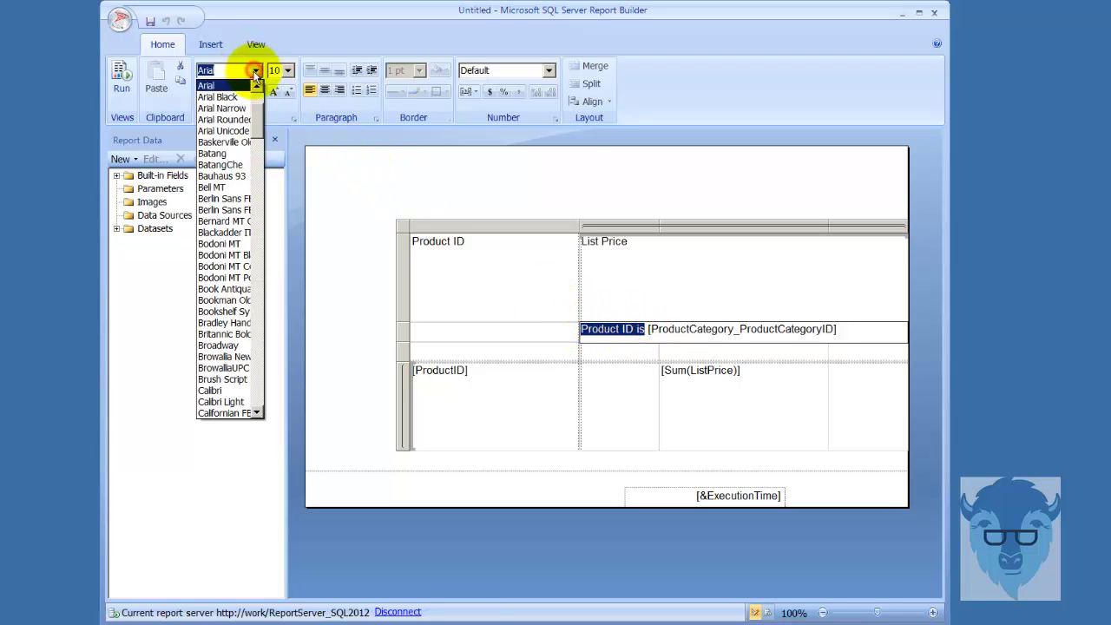
{"action": "left_click", "coordinate": [212, 334]}
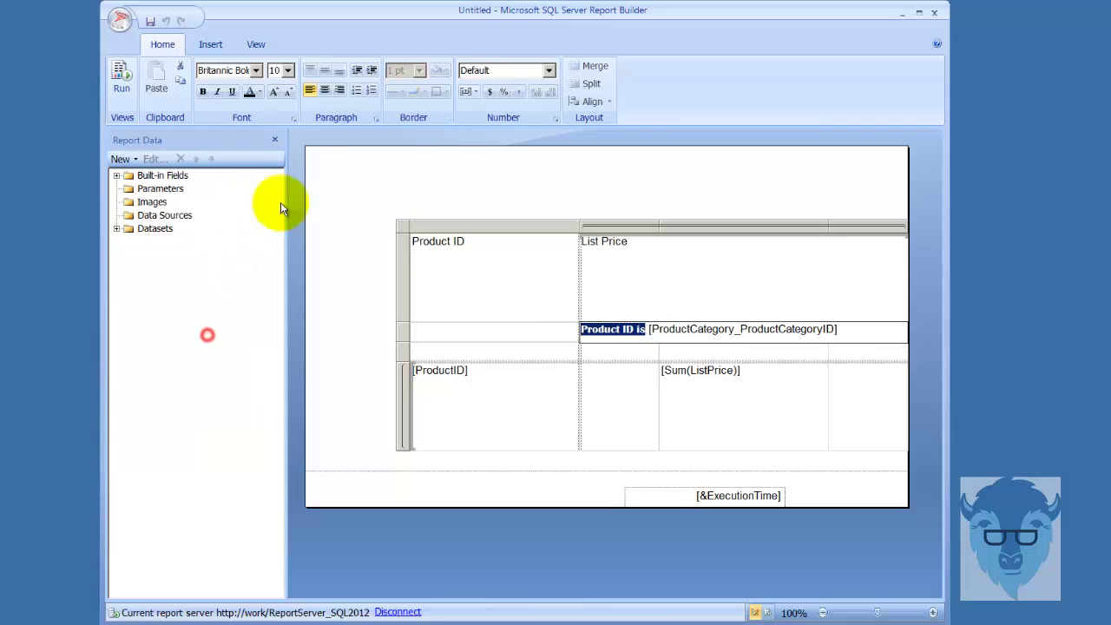
{"action": "left_click", "coordinate": [288, 70]}
{"action": "left_click", "coordinate": [274, 141]}
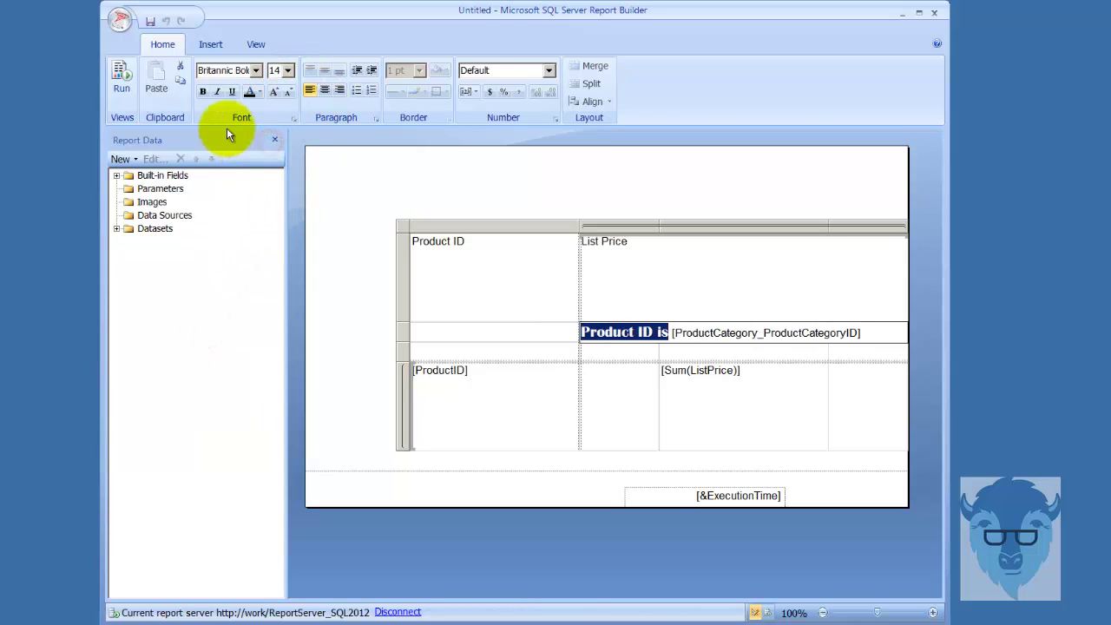
{"action": "left_click", "coordinate": [257, 91]}
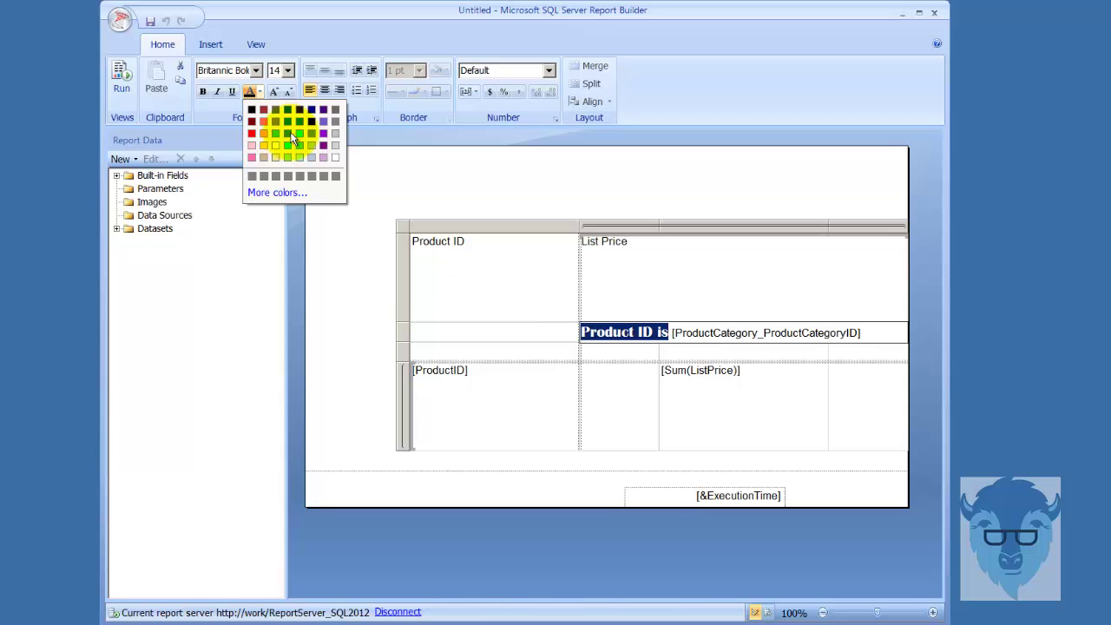
{"action": "left_click", "coordinate": [312, 145]}
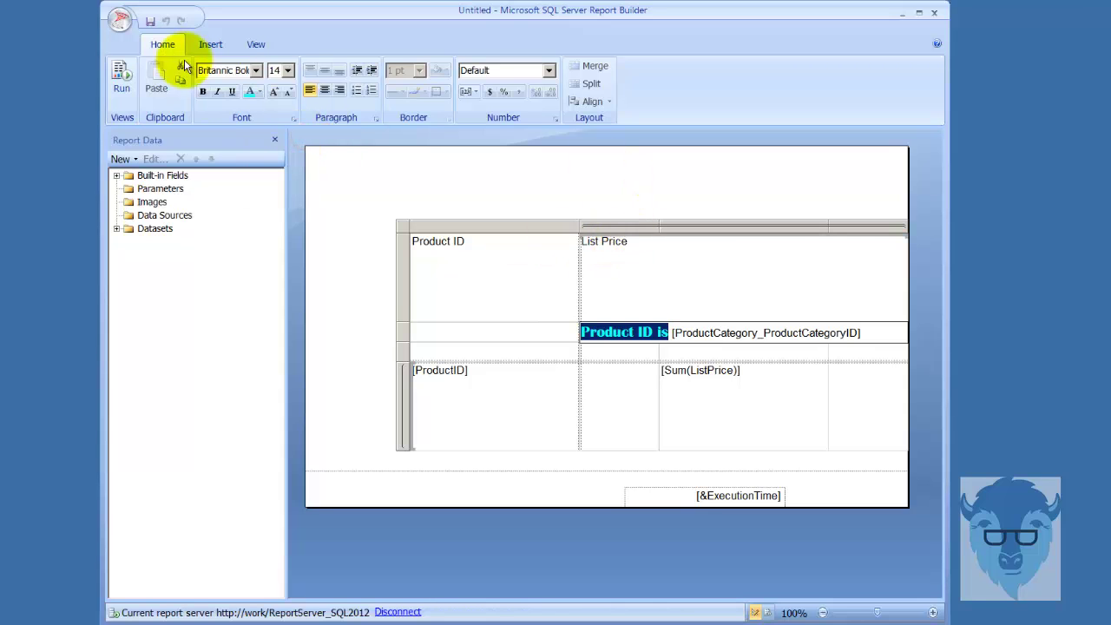
{"action": "left_click", "coordinate": [121, 83]}
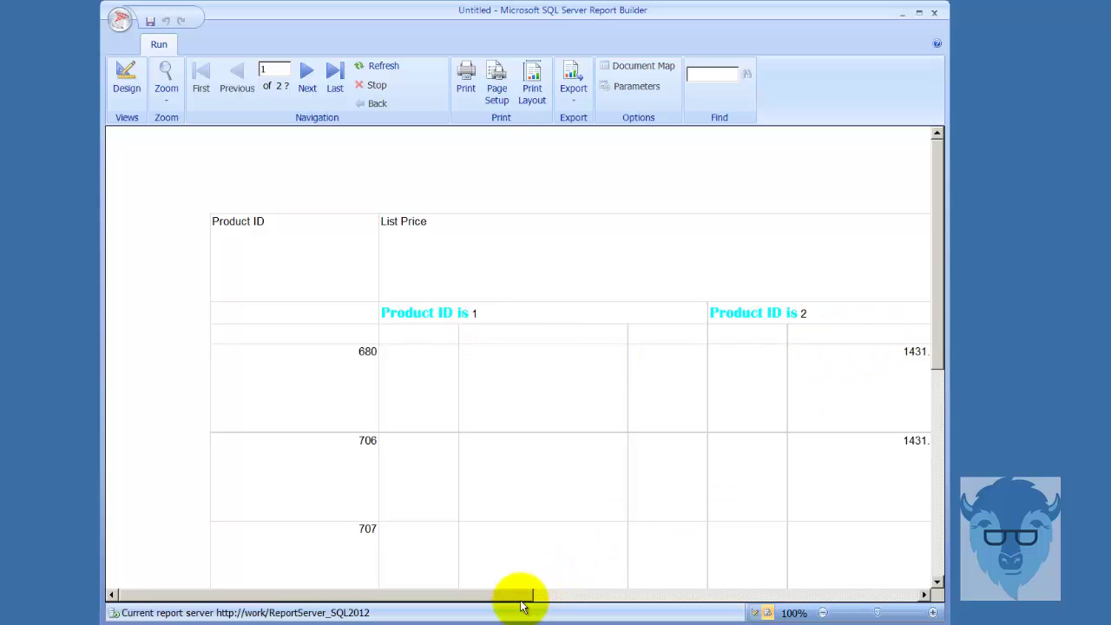
- Scroll the report preview horizontally to check the 'Product ID is' category labels before returning to design view
{"action": "left_click_drag", "start_coordinate": [516, 594], "coordinate": [753, 612]}
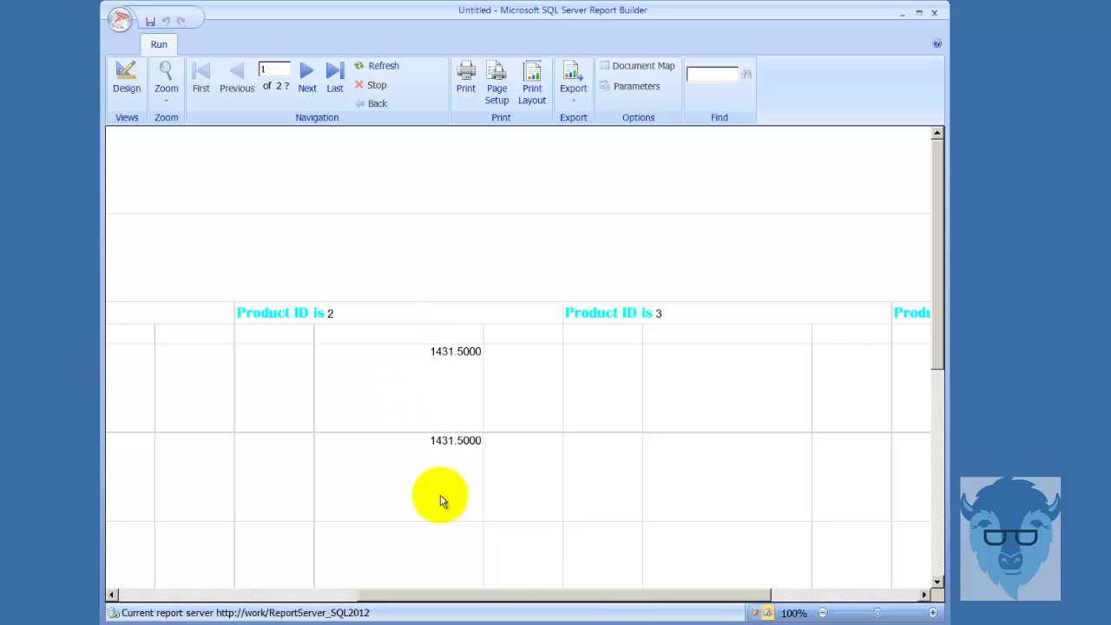
{"action": "left_click_drag", "start_coordinate": [622, 598], "coordinate": [286, 397]}
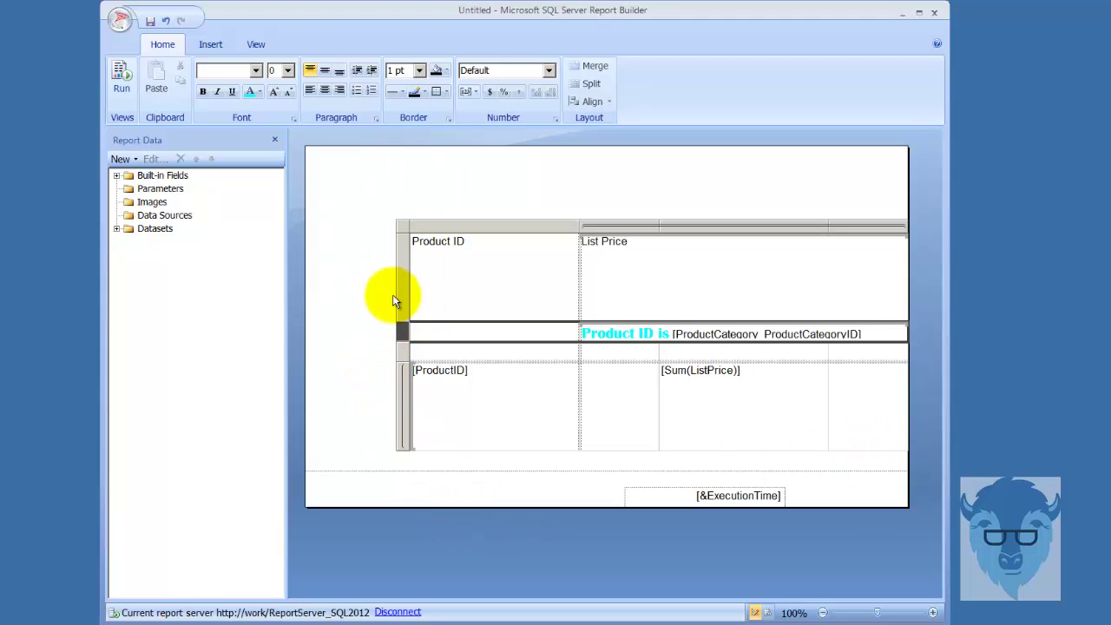
{"action": "left_click", "coordinate": [357, 181]}
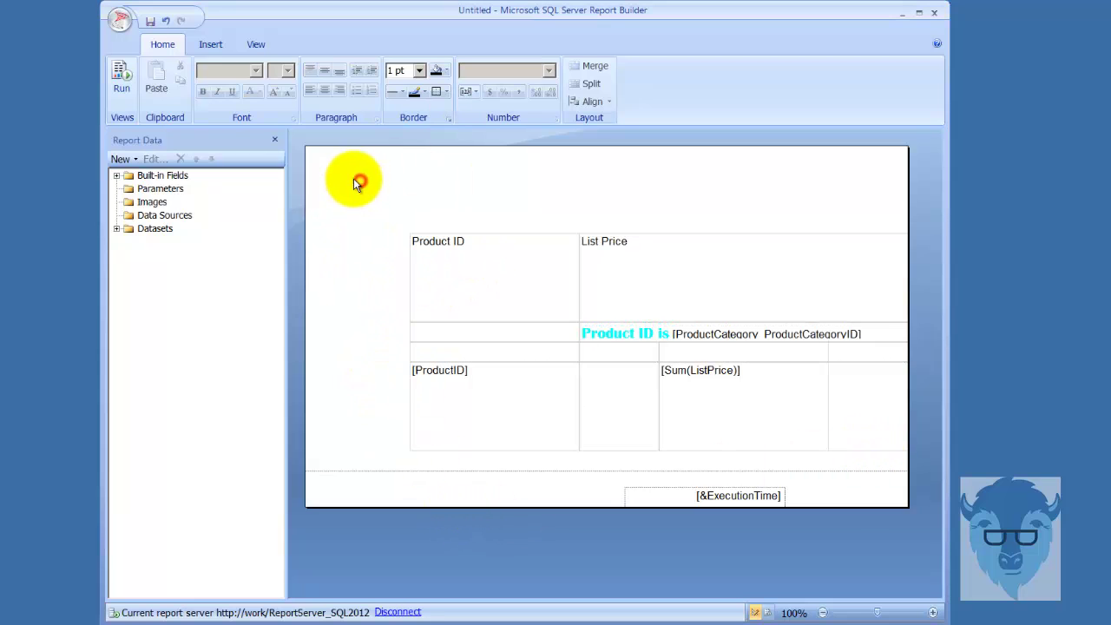
{"action": "left_click", "coordinate": [448, 254]}
{"action": "right_click", "coordinate": [398, 285]}
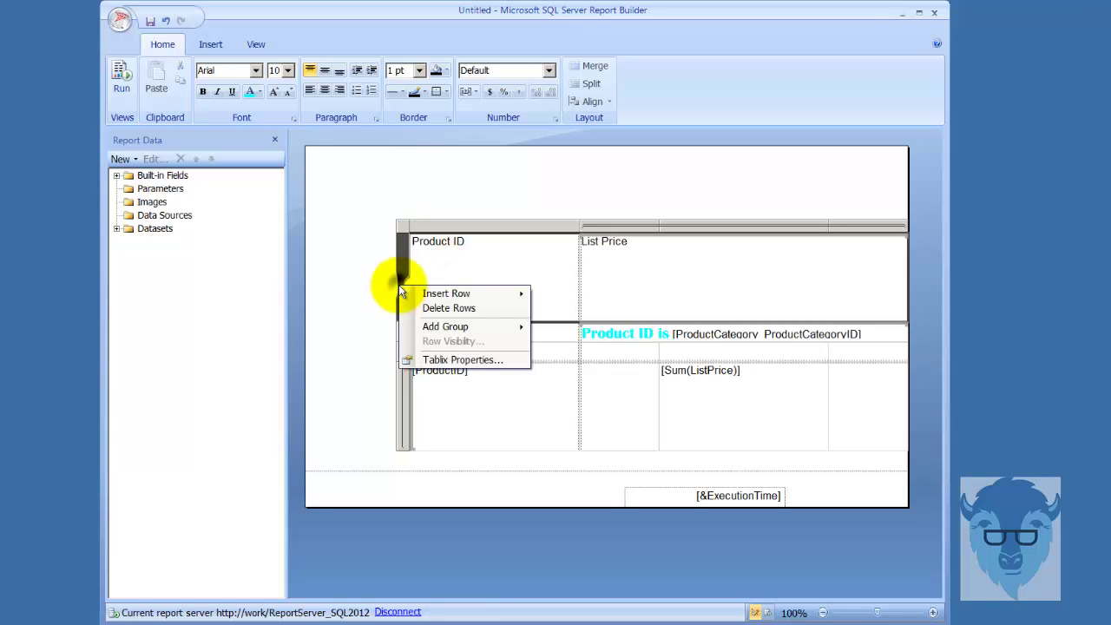
{"action": "left_click", "coordinate": [477, 359]}
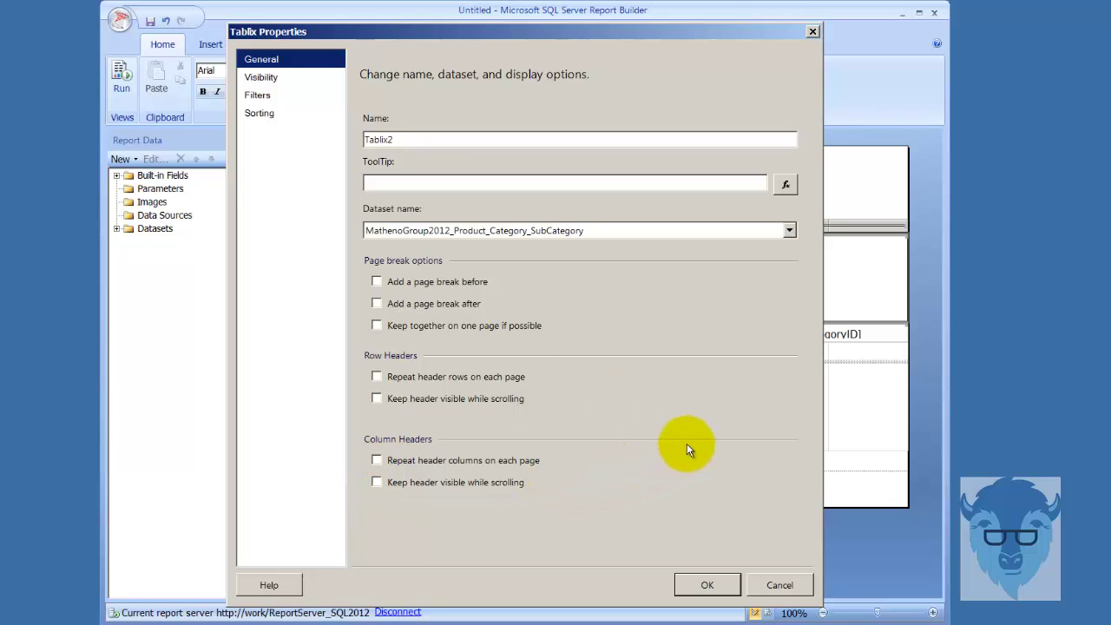
{"action": "left_click", "coordinate": [280, 77]}
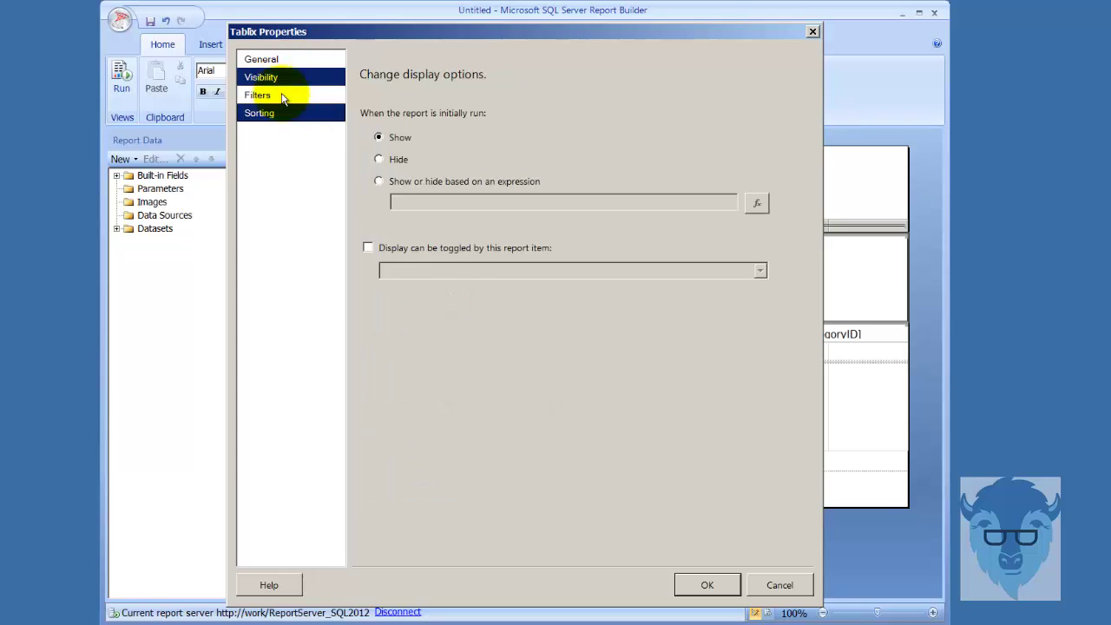
{"action": "left_click", "coordinate": [281, 97]}
{"action": "left_click", "coordinate": [283, 121]}
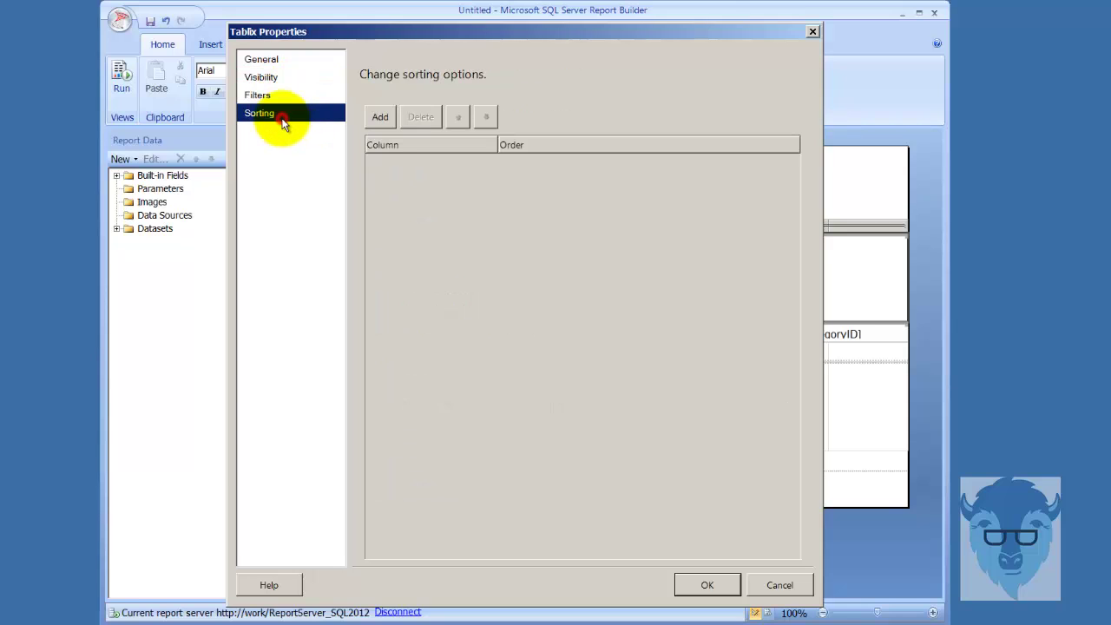
{"action": "left_click", "coordinate": [710, 586]}
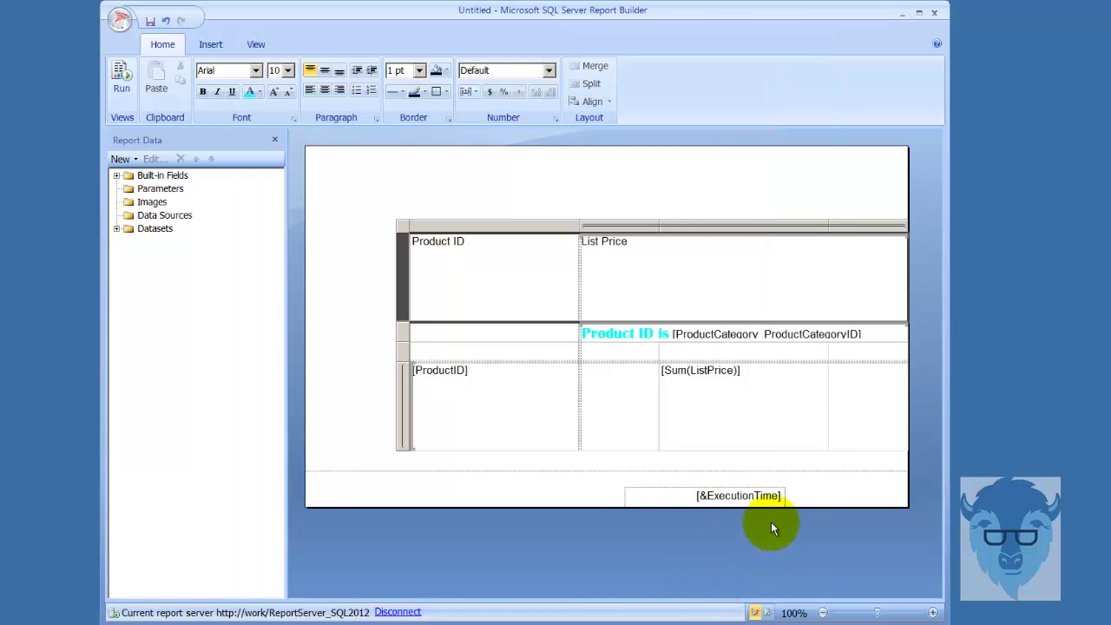